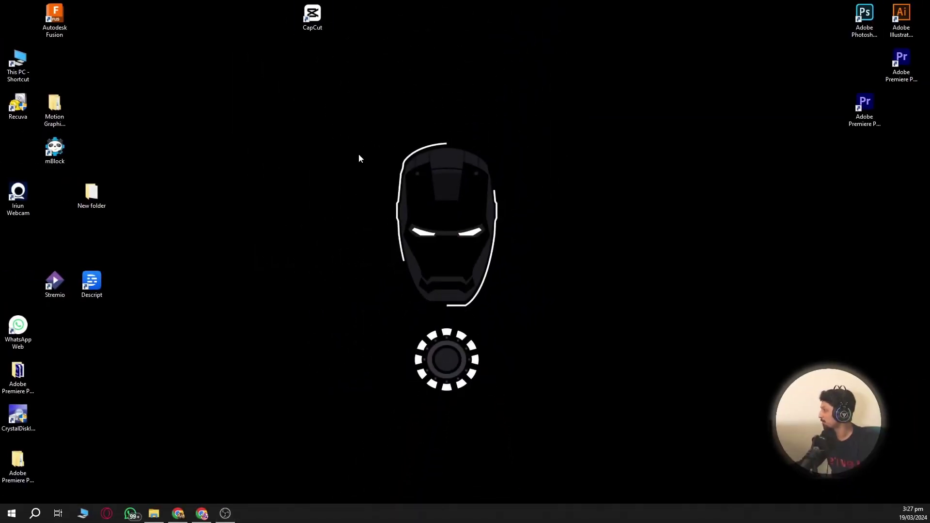
Move the CapCut shortcut to an open area of the desktop, then launch CapCut and create a new project
drag(312, 13, 386, 105)
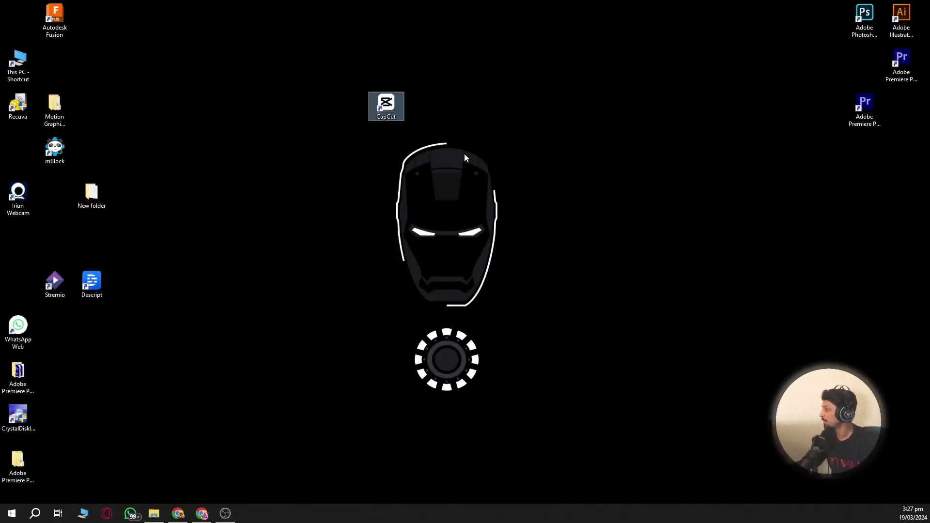
click(365, 134)
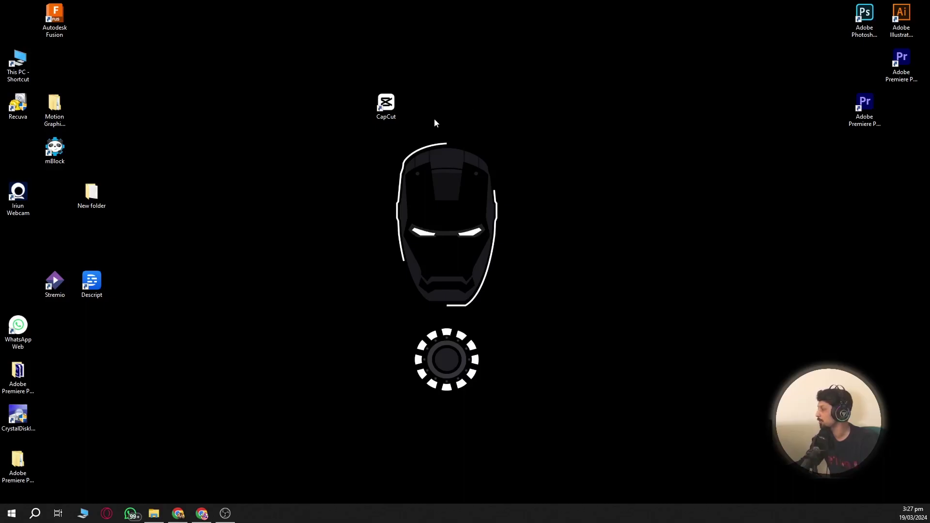
double_click(388, 109)
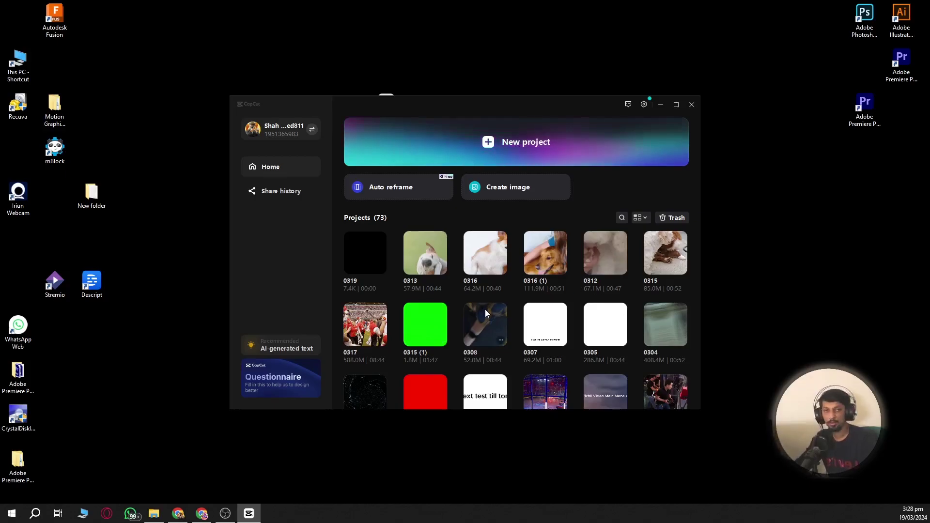
click(500, 146)
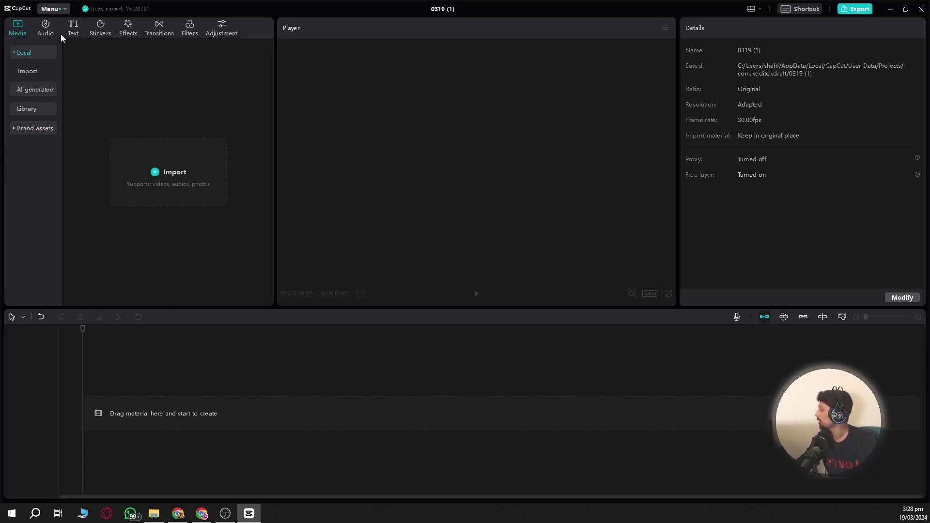
Look through the audio, text, stickers, effects, transitions, filters and adjustment libraries, then return to the local media library
click(45, 28)
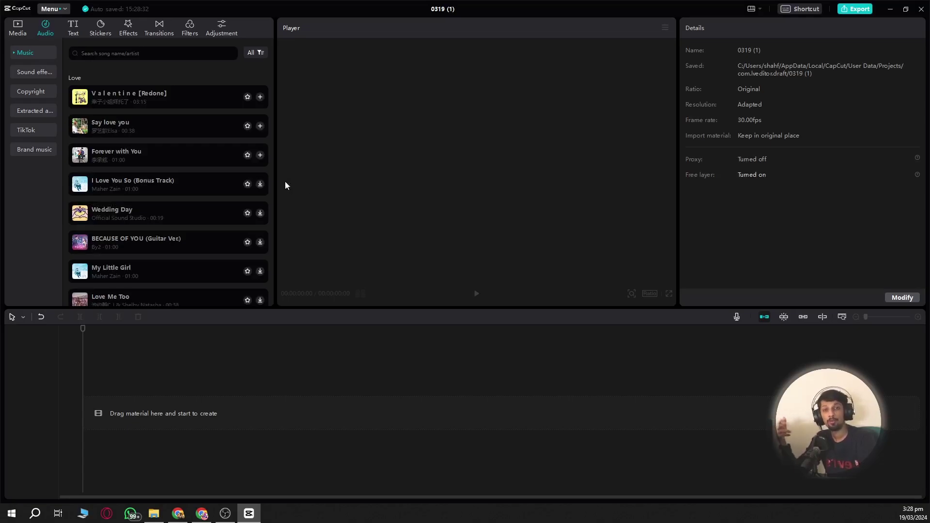
click(74, 34)
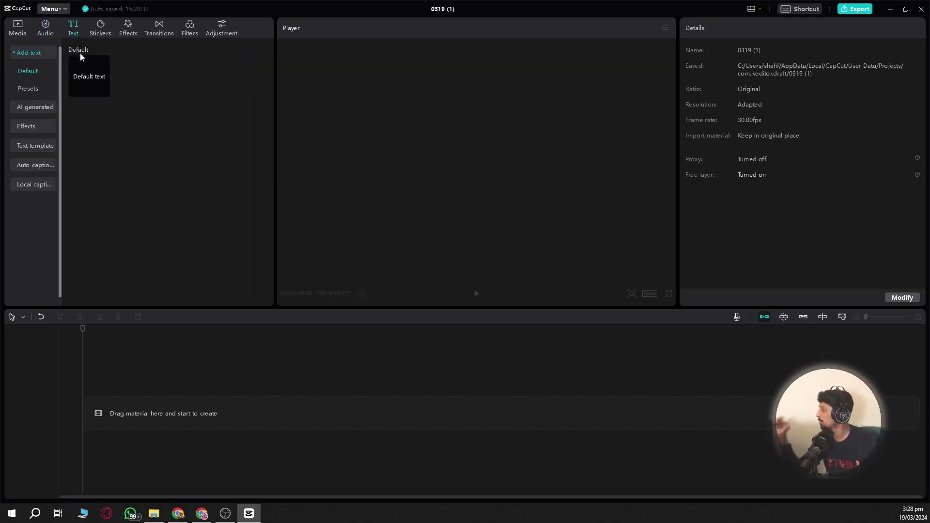
click(105, 27)
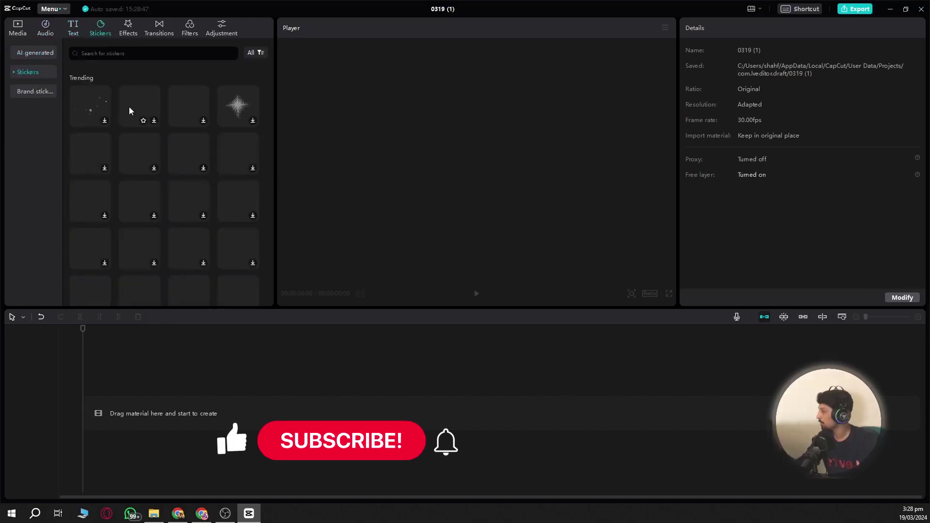
click(128, 27)
click(159, 29)
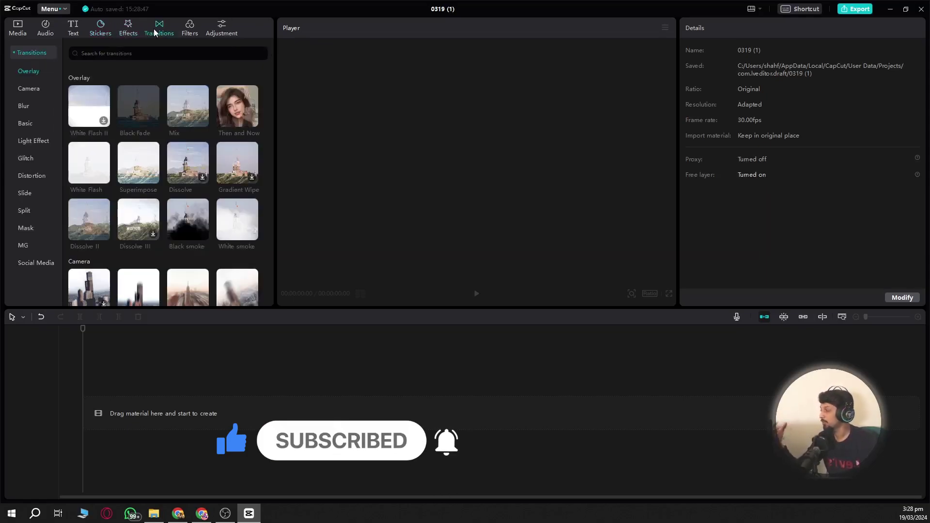
click(192, 25)
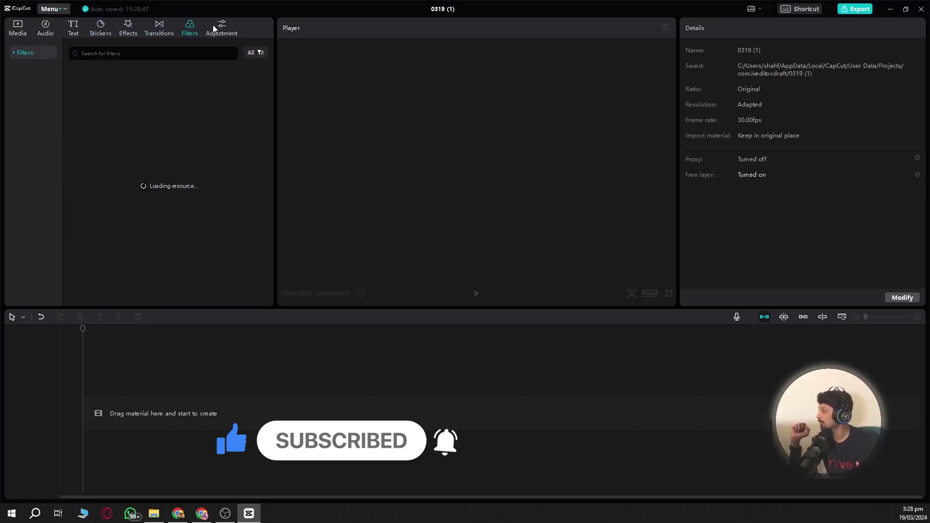
click(213, 25)
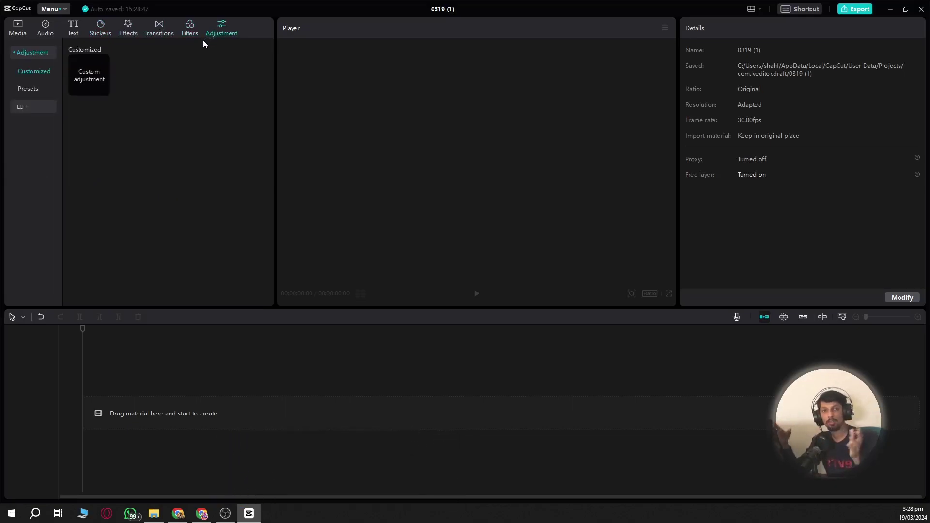
click(22, 30)
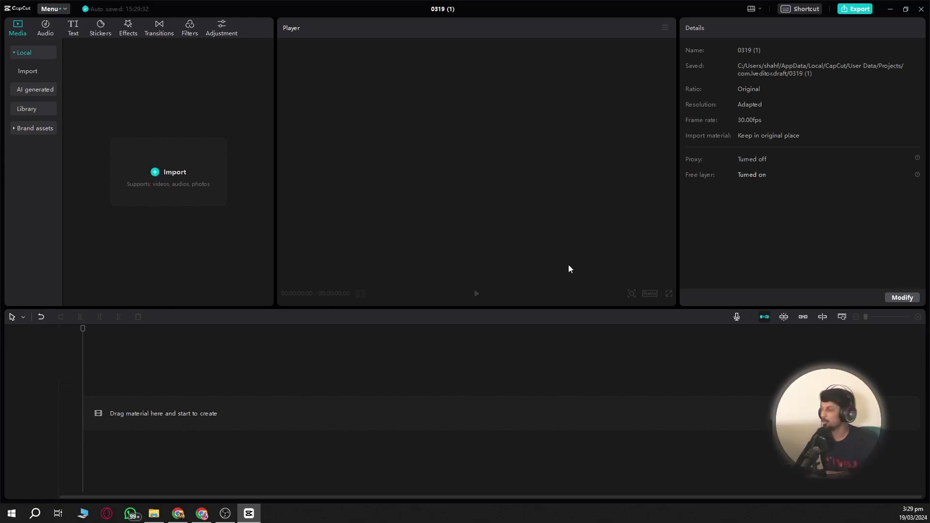
Import the Autumn, Spring, Summer and Winter videos and the Sample Music file from the Basic folder into the project media
click(154, 514)
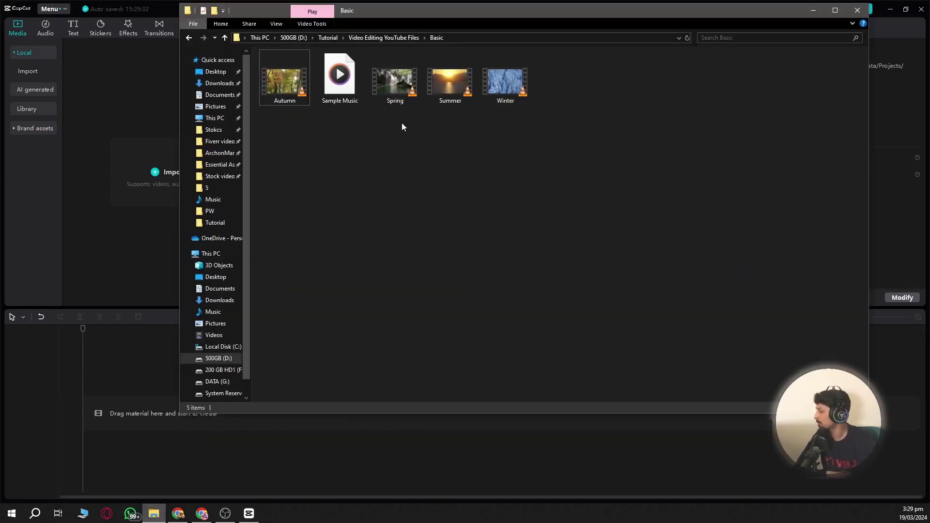
drag(487, 11, 619, 94)
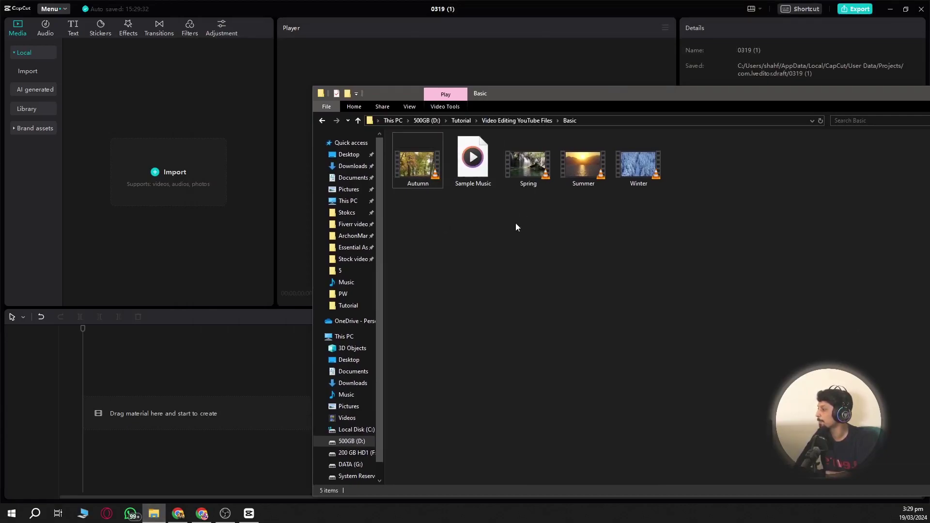
click(522, 177)
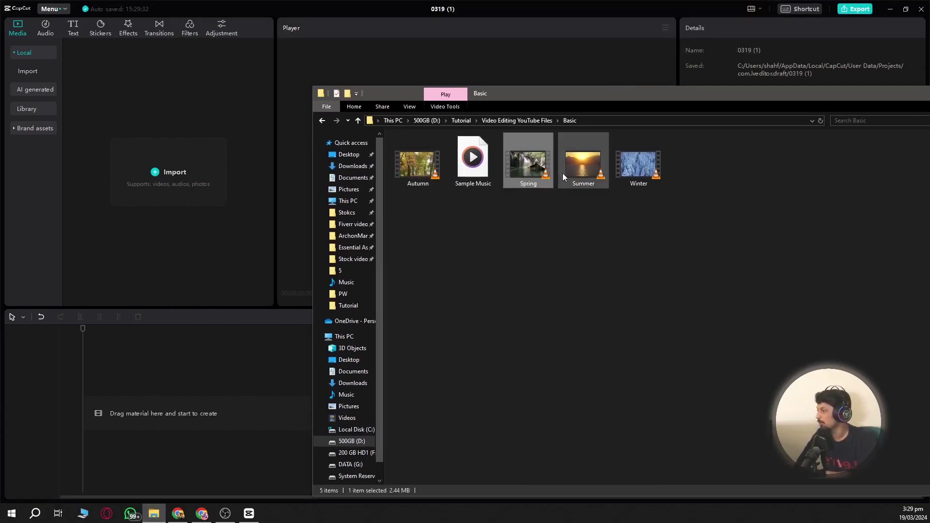
click(442, 161)
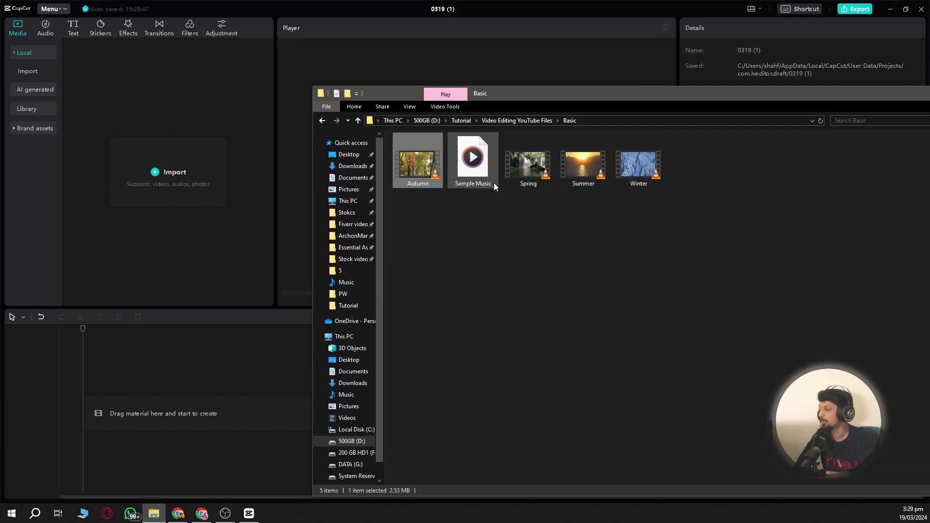
drag(702, 251, 153, 103)
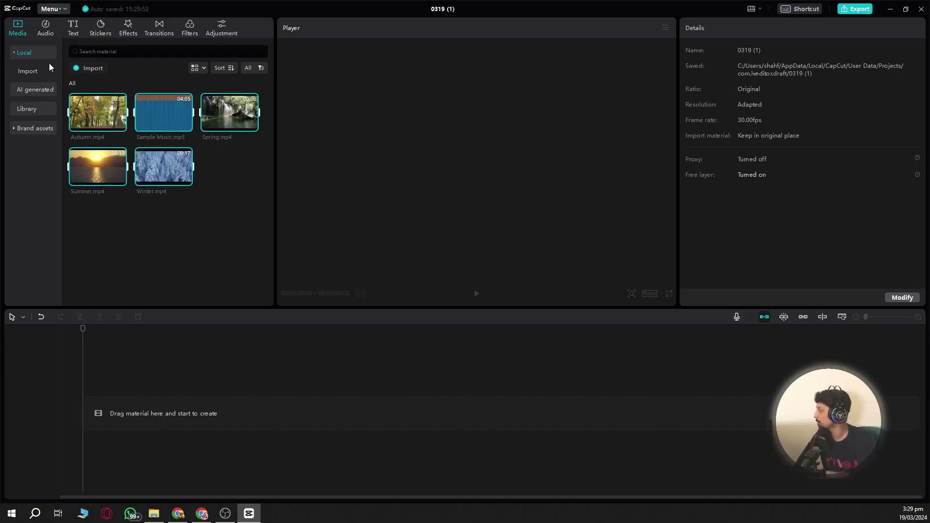
click(158, 221)
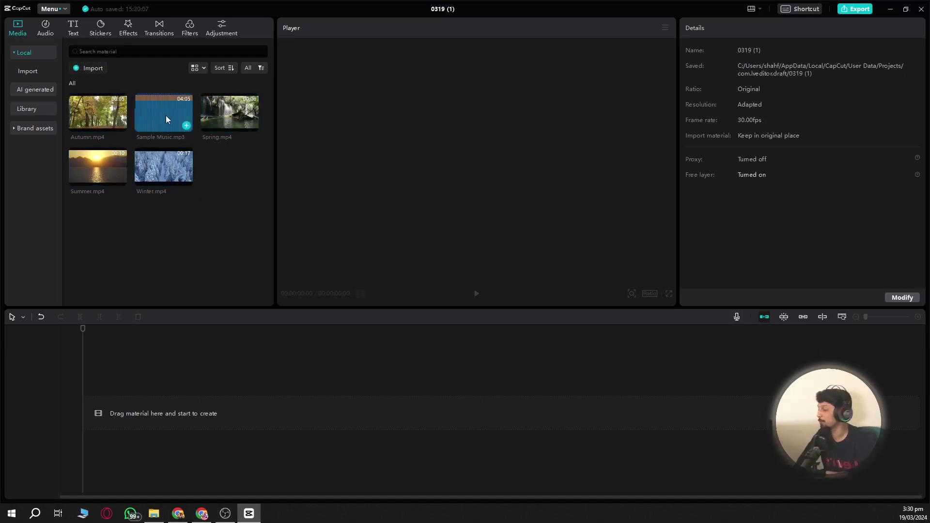
Show the imported media as a list and return to the grid view
click(198, 71)
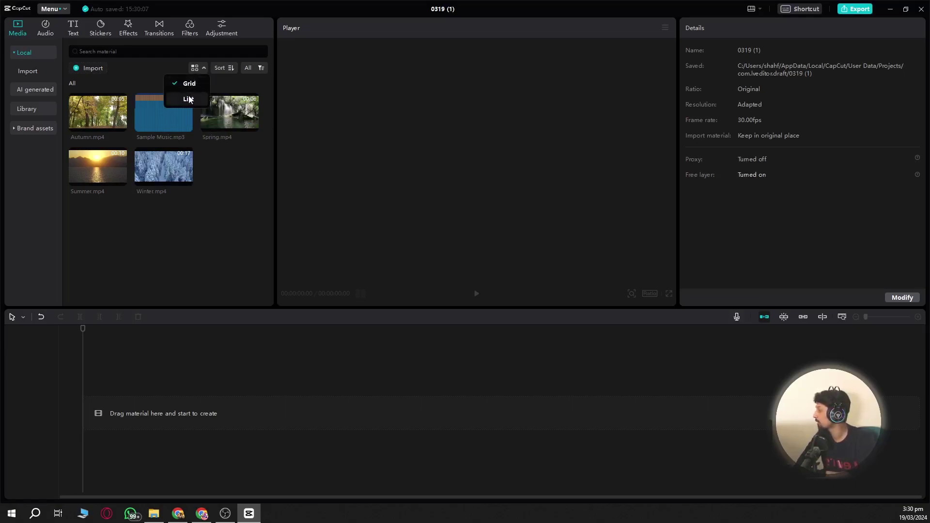
click(187, 96)
click(199, 67)
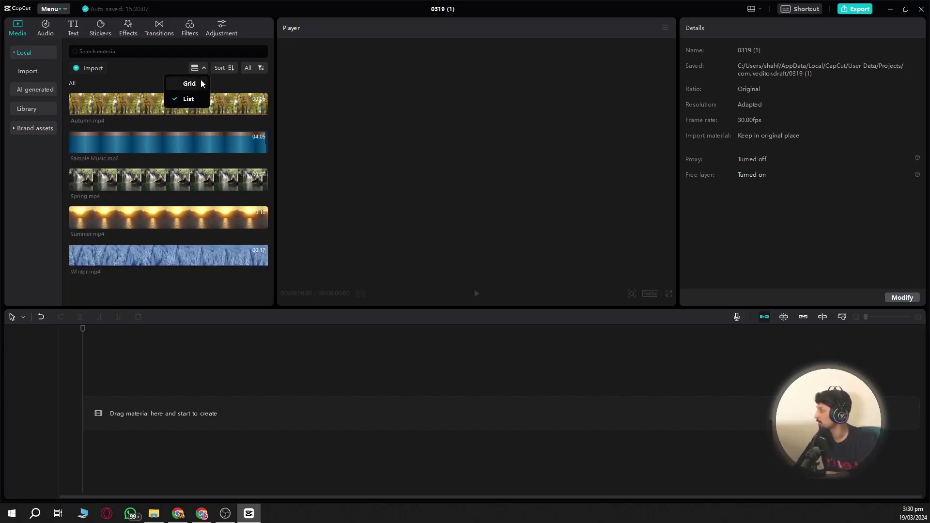
click(189, 81)
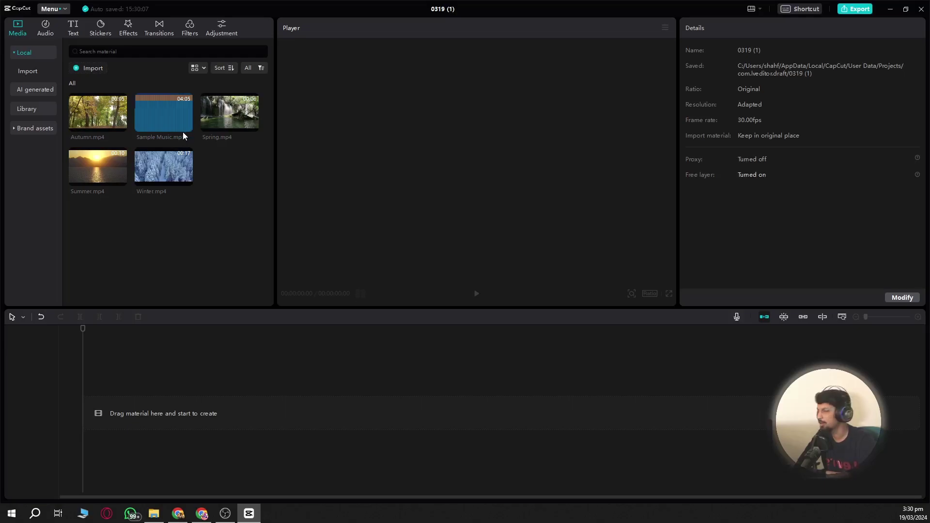
Sort the imported media by name
click(227, 69)
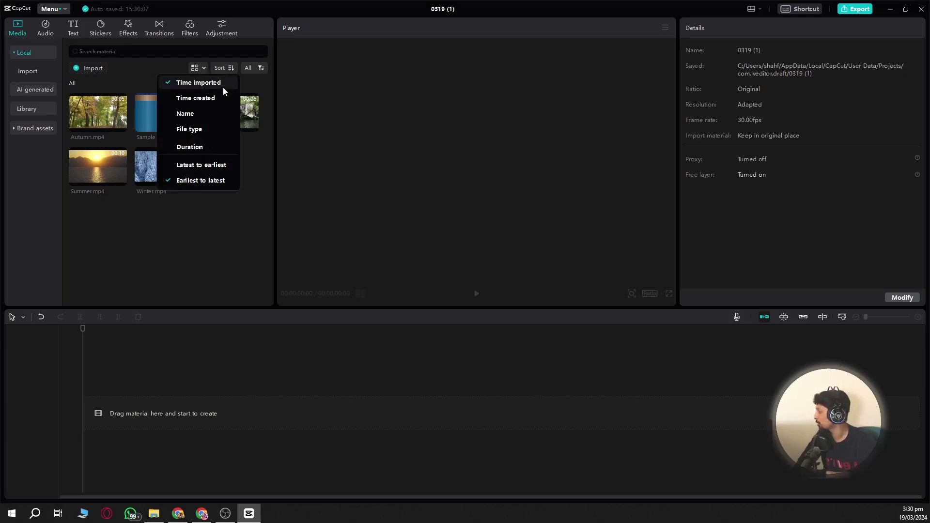
click(206, 113)
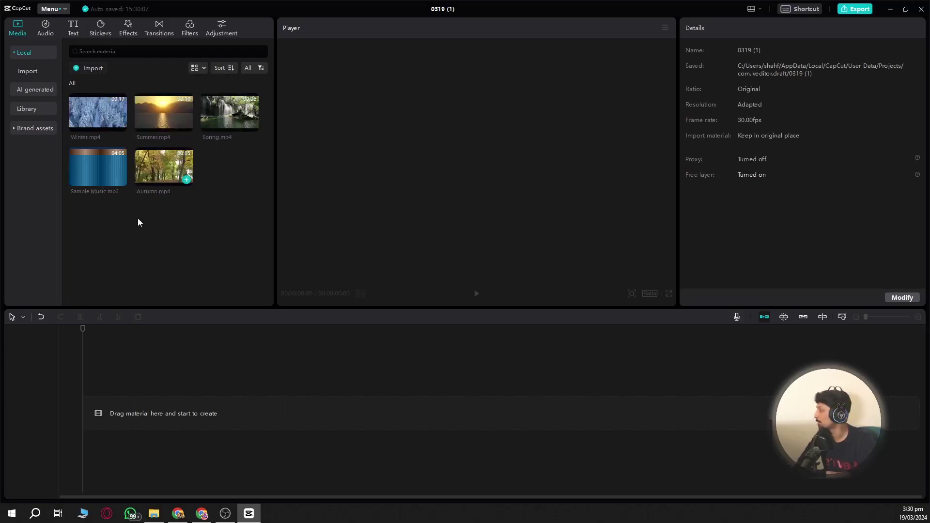
click(225, 67)
click(212, 127)
click(214, 112)
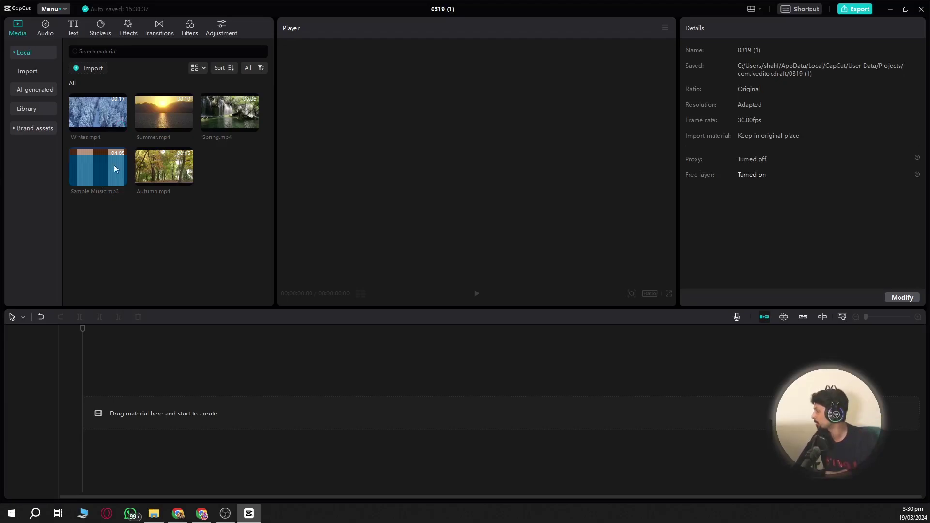
Place Winter.mp4 at the start of the timeline and trim its end to a duration of about 00:00:04:18
drag(139, 264, 135, 410)
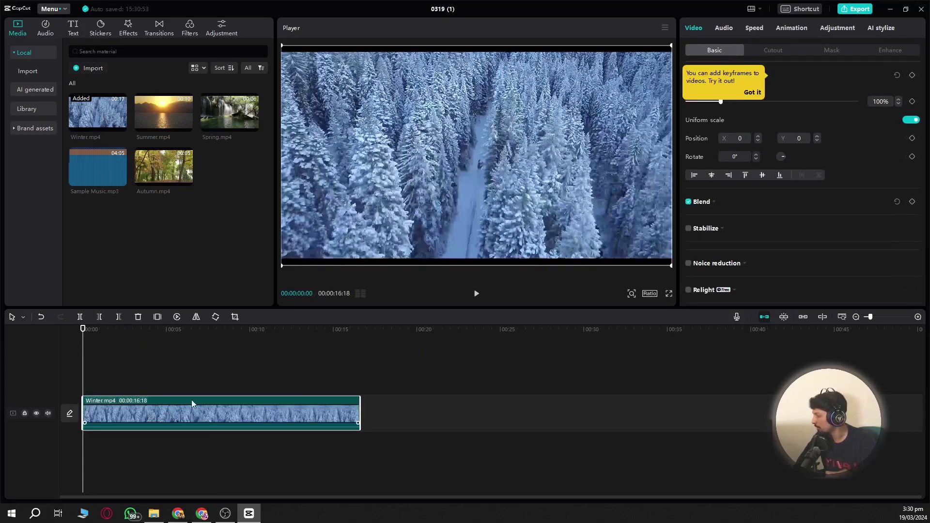
drag(339, 332, 368, 333)
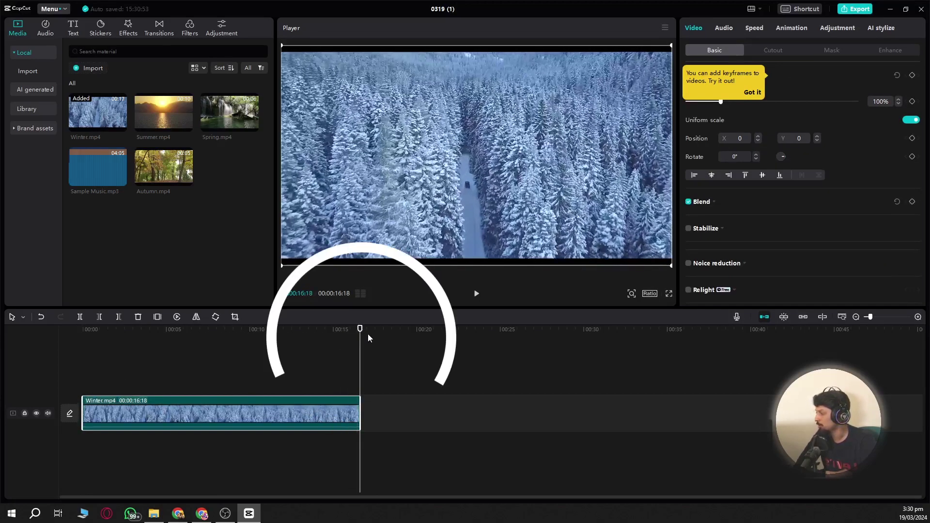
drag(360, 413, 158, 406)
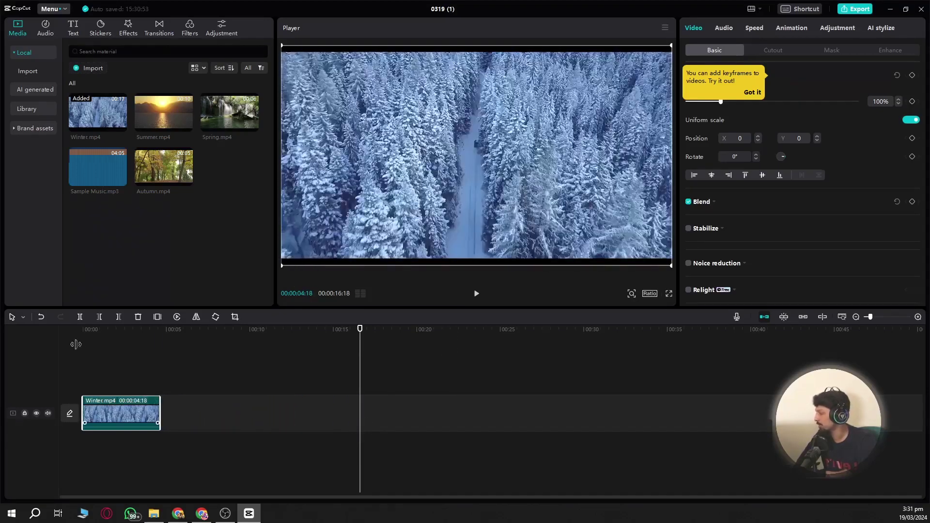
Dismiss the keyframe tip, scale the Winter clip to 109% to fill the frame, and scrub through it
drag(90, 332, 137, 334)
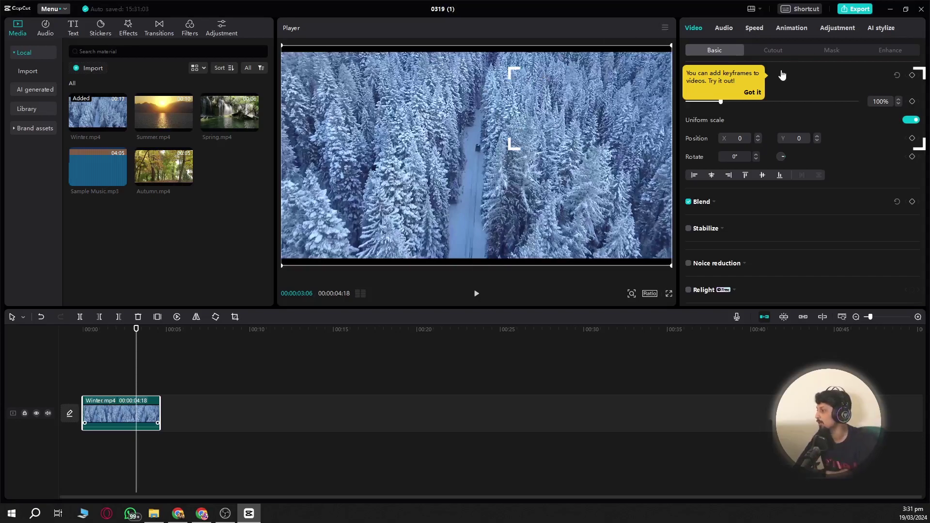
click(753, 92)
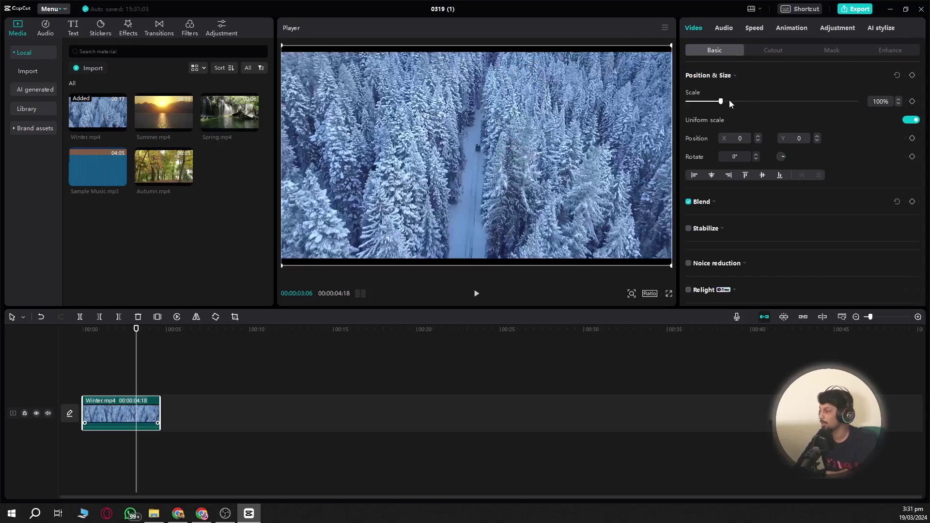
drag(722, 103, 726, 104)
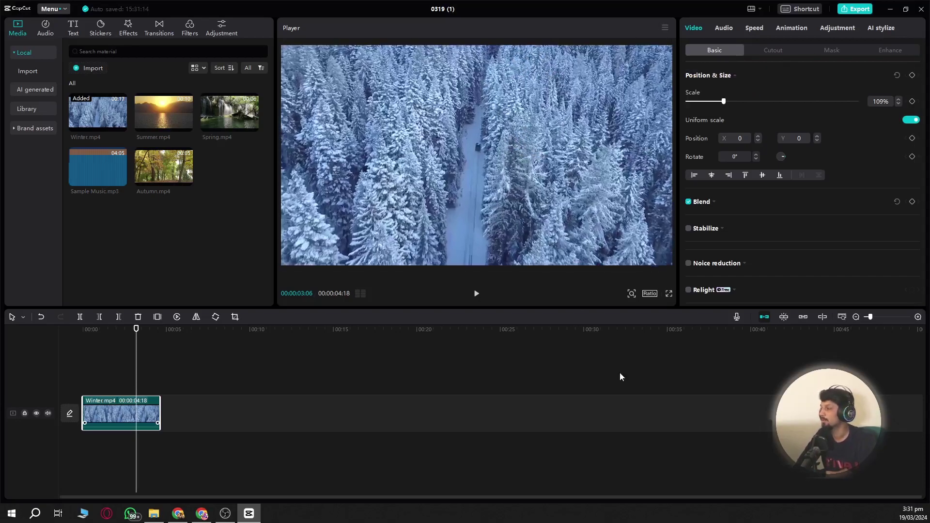
click(160, 465)
click(83, 332)
drag(82, 334, 127, 333)
click(128, 428)
Add Summer.mp4 directly after the Winter clip with a duration of about 00:00:04:29 and preview it
drag(185, 121, 243, 406)
click(226, 331)
drag(187, 332, 200, 331)
click(476, 294)
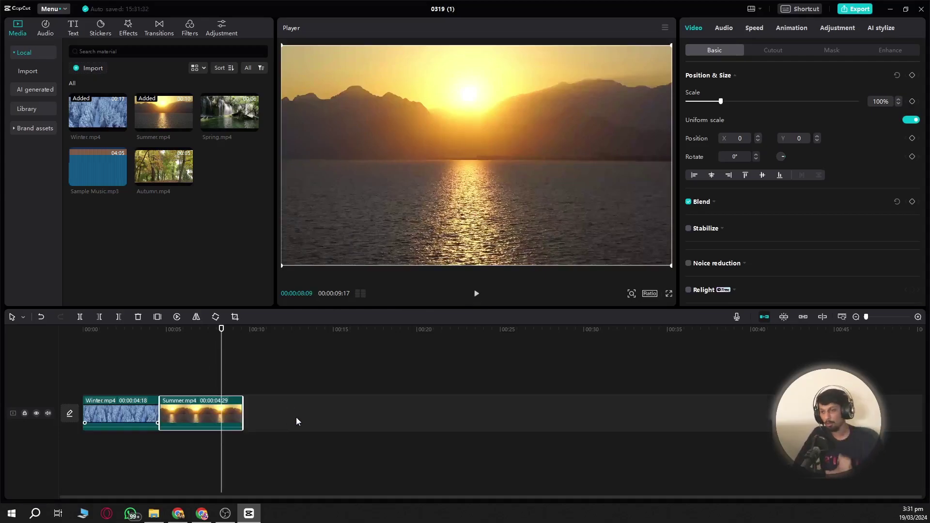
Turn off the main track magnet and move the Summer clip later, leaving a gap after the Winter clip
click(760, 318)
click(503, 423)
drag(243, 425, 396, 424)
drag(111, 331, 348, 351)
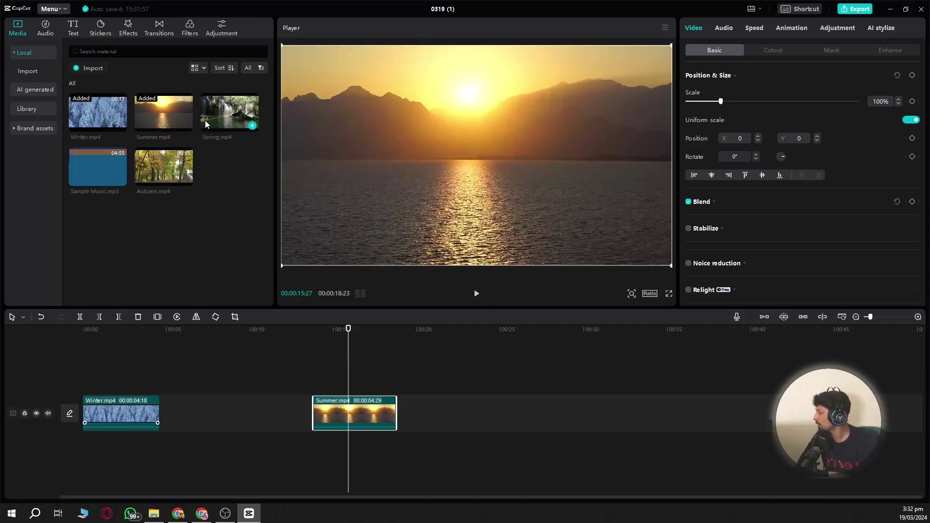
Place Autumn.mp4 in the gap after the Winter clip and move the Summer clip against its end
drag(172, 167, 163, 413)
drag(237, 330, 223, 350)
drag(329, 410, 258, 406)
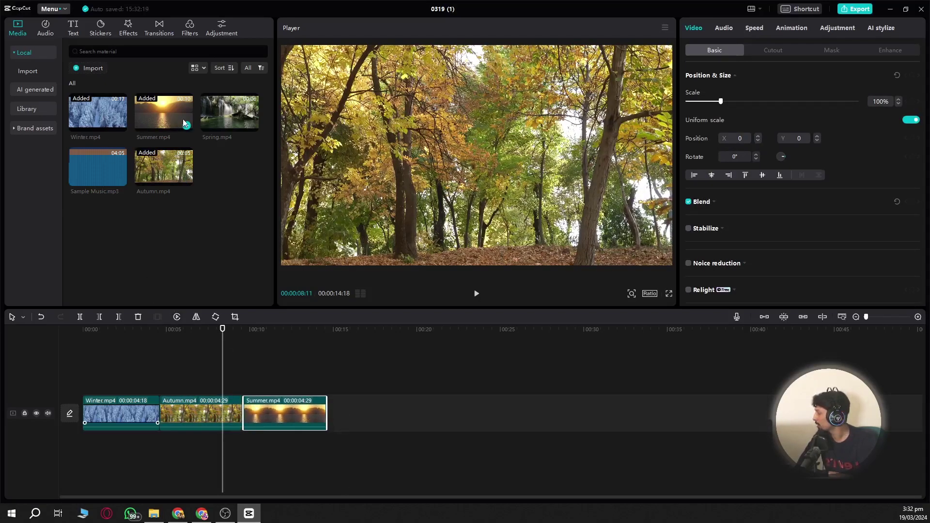
Add Spring.mp4 directly after the Summer clip and move the playhead to the end of the sequence
drag(230, 116, 413, 406)
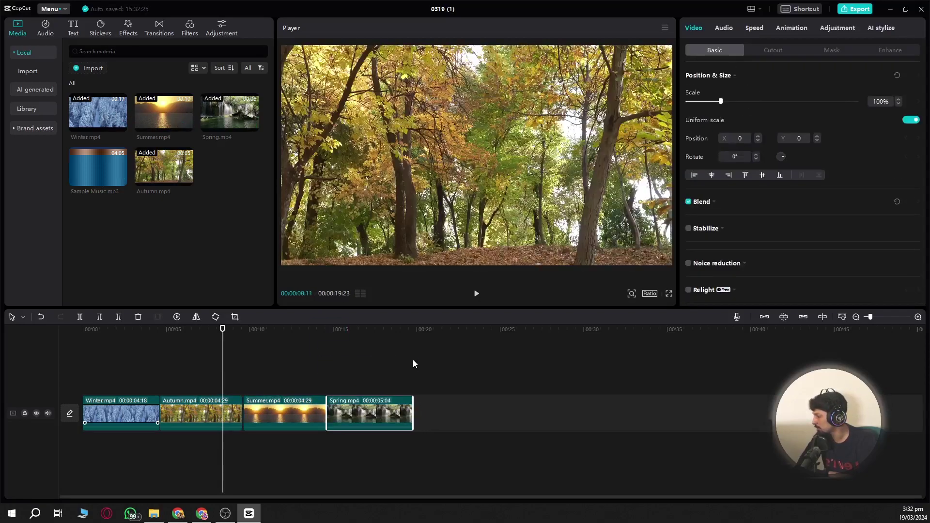
click(413, 368)
click(413, 331)
drag(413, 332, 415, 335)
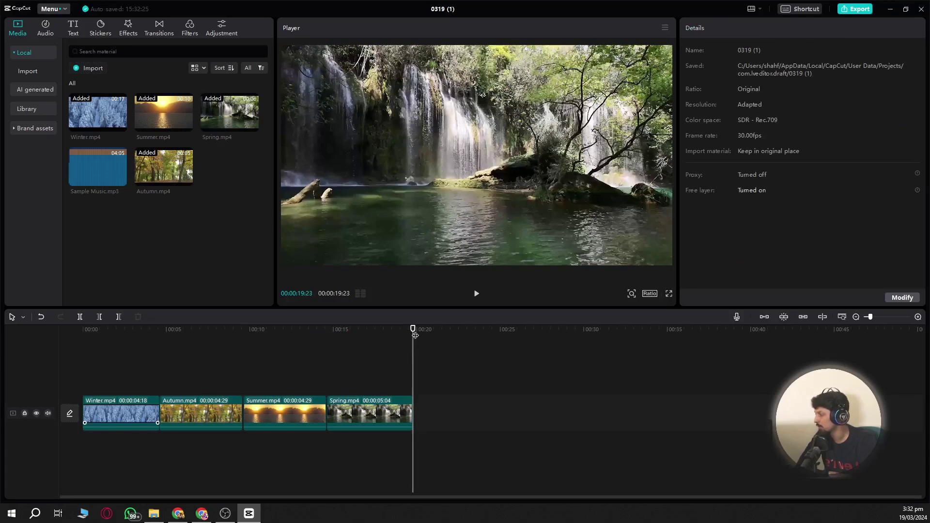
Play the four-clip sequence from the beginning to review it
click(373, 400)
key(Home)
click(474, 301)
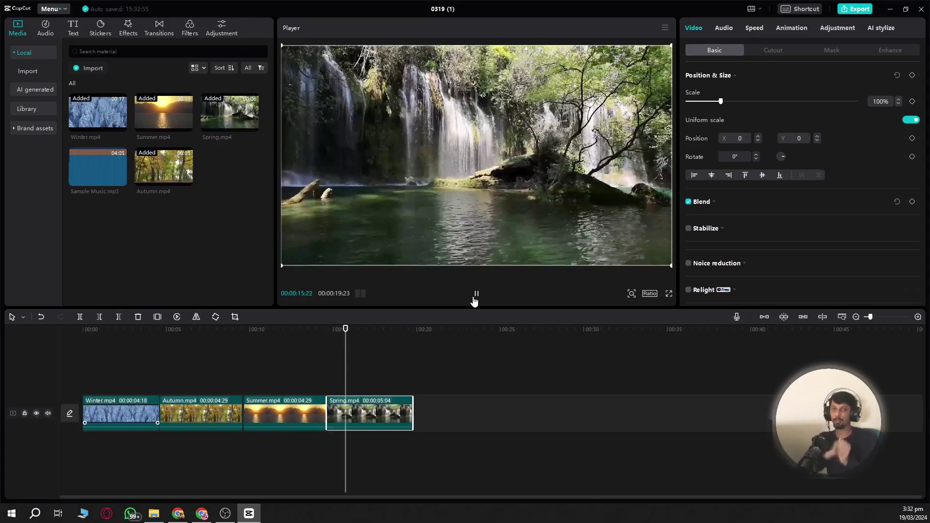
Stop playback, turn on auto snapping and snap the Summer and Spring clips against the ends of the clips before them
click(476, 296)
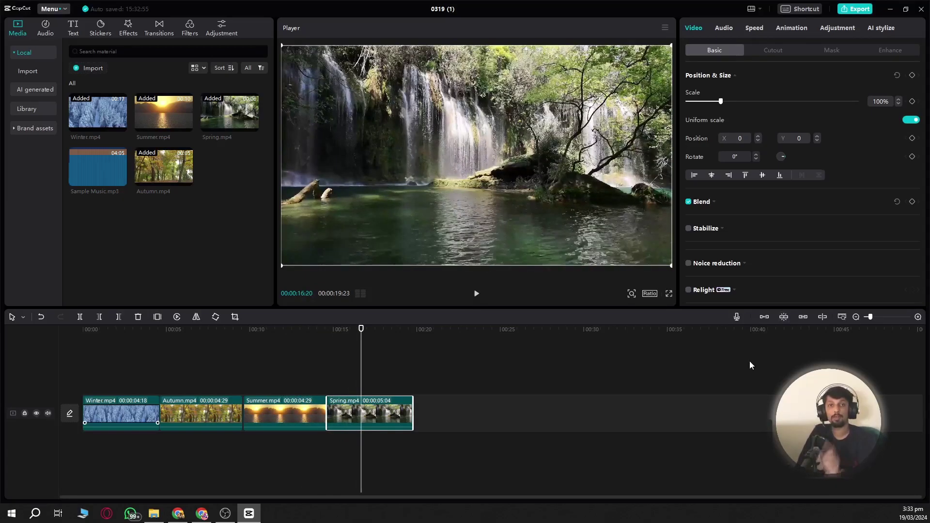
click(784, 318)
click(279, 412)
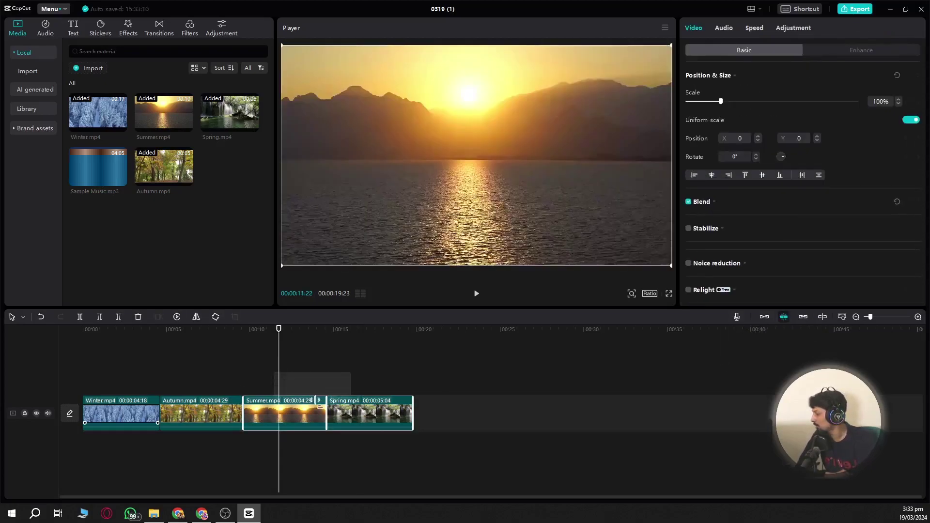
mouse_move(265, 413)
mouse_down()
mouse_move(307, 394)
mouse_move(275, 411)
mouse_up()
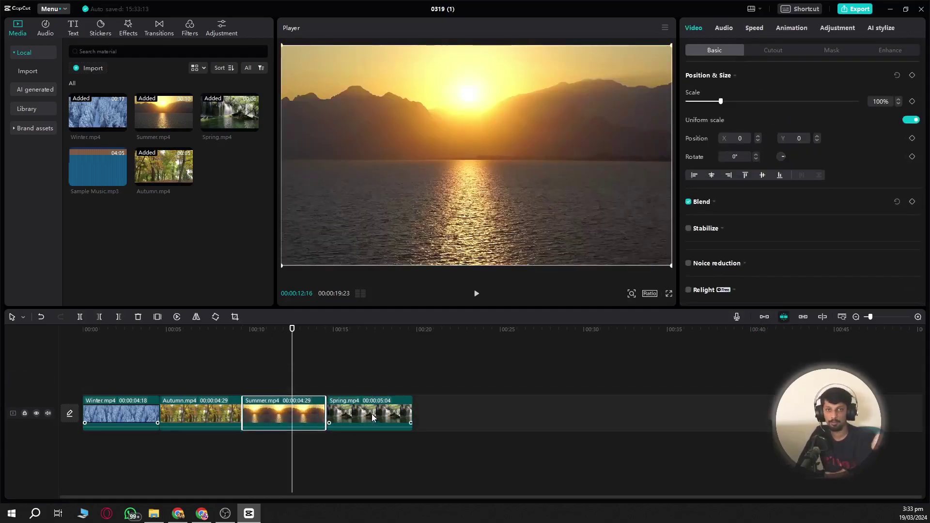
mouse_move(371, 414)
mouse_down()
mouse_move(420, 412)
mouse_move(360, 416)
mouse_up()
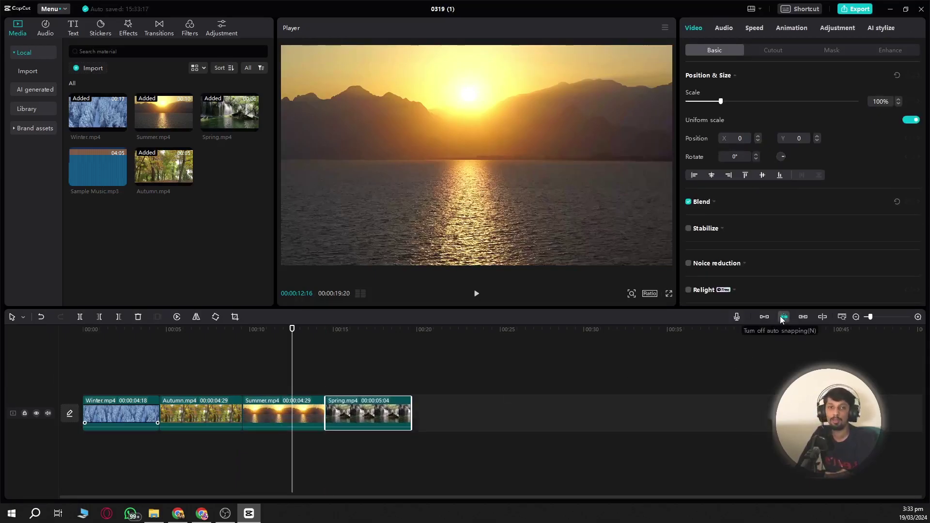
Scrub through the whole sequence in an enlarged timeline to check the cuts between the four clips
click(873, 318)
drag(875, 316, 873, 320)
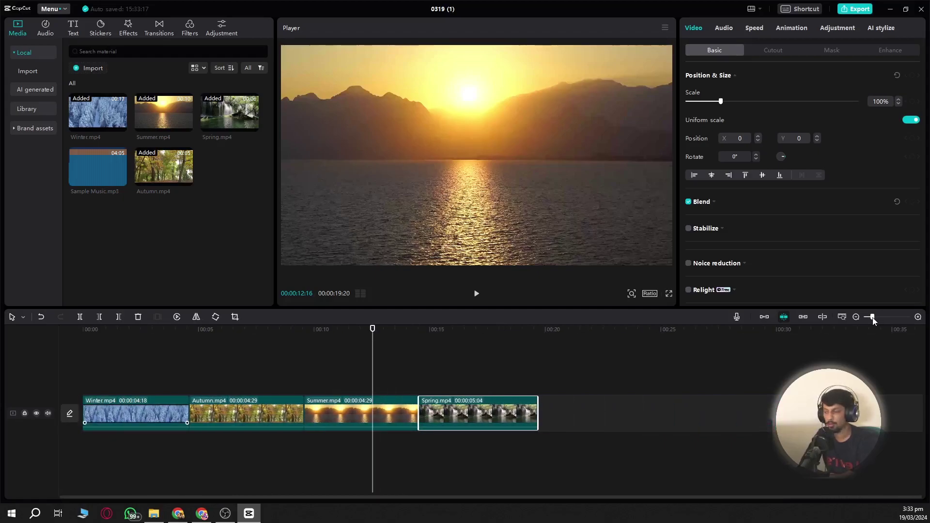
click(842, 318)
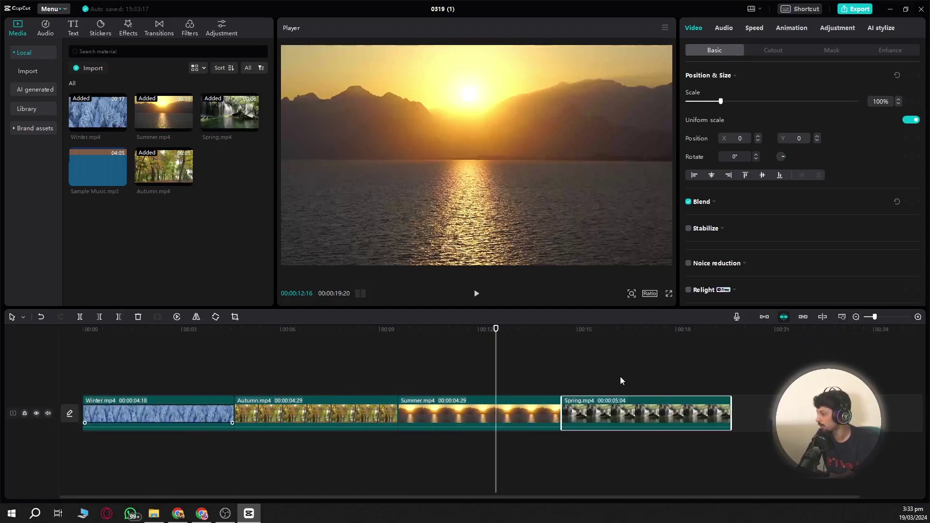
click(130, 338)
drag(269, 332, 650, 336)
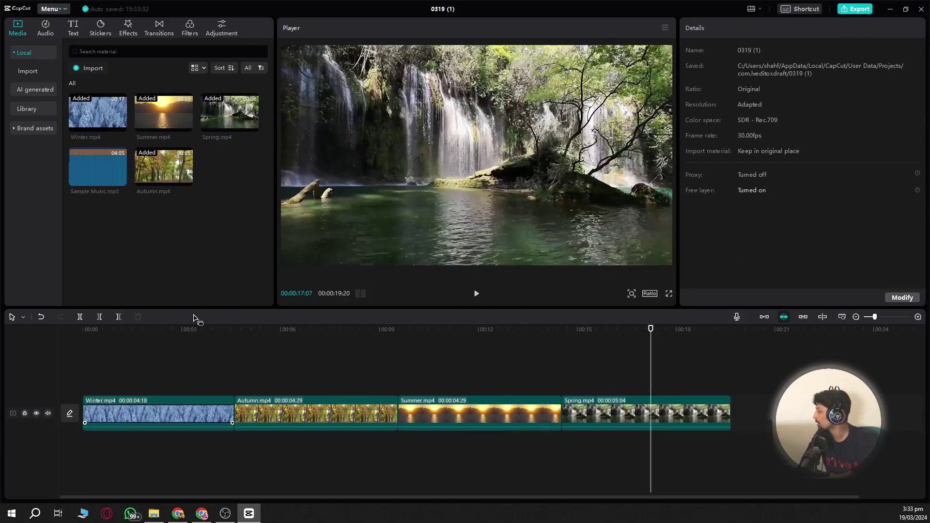
drag(122, 331, 589, 337)
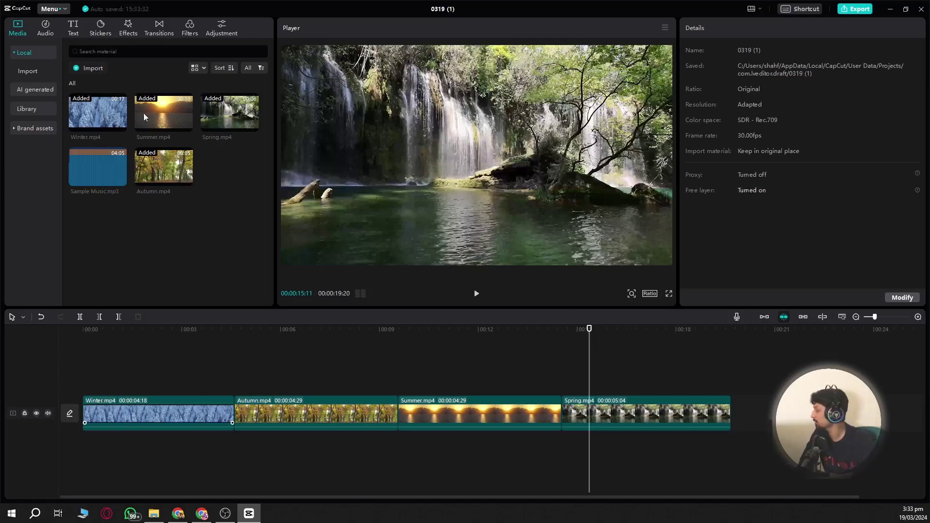
Add the Mix transition between the Winter and Autumn clips and play it back
click(162, 29)
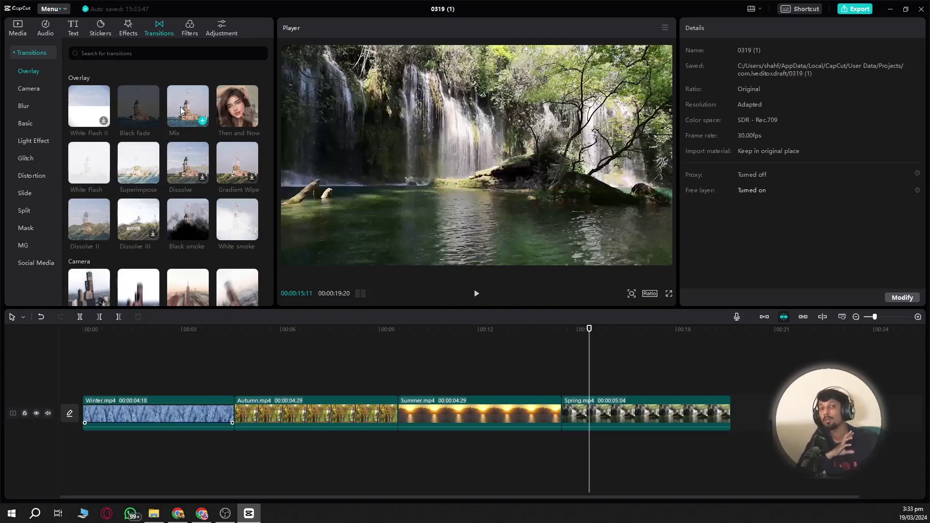
drag(180, 106, 203, 352)
drag(230, 428, 226, 415)
click(509, 286)
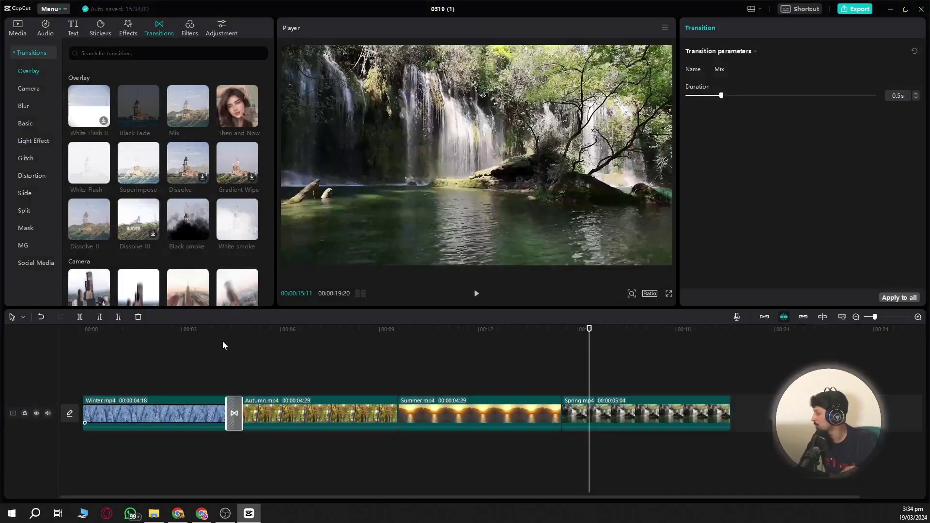
click(223, 345)
click(476, 293)
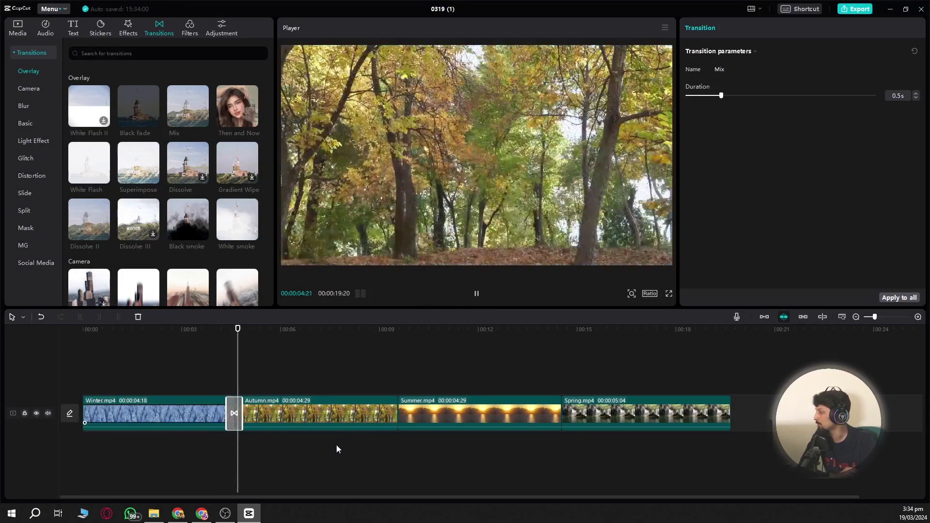
click(477, 294)
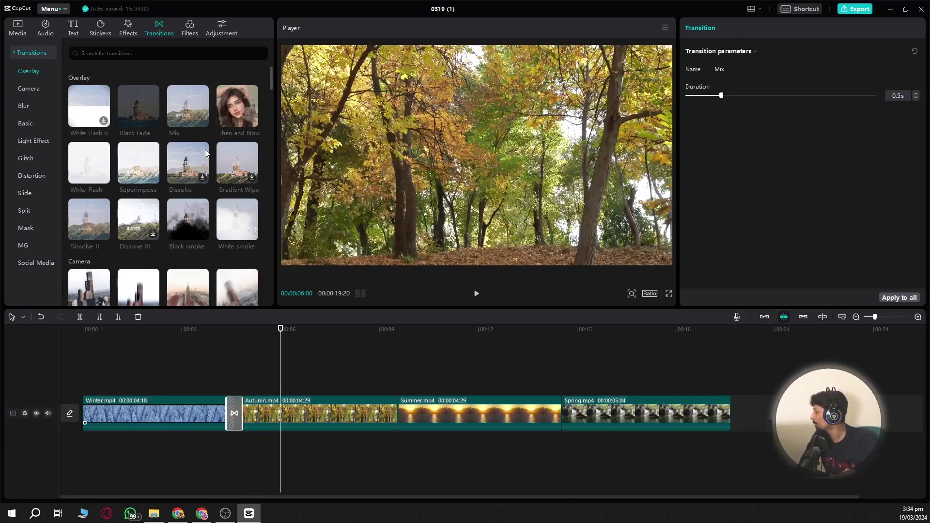
Add the Black smoke transition between the Autumn and Summer clips and play it back
scroll(176, 199, down, 2)
drag(188, 133, 397, 413)
click(374, 331)
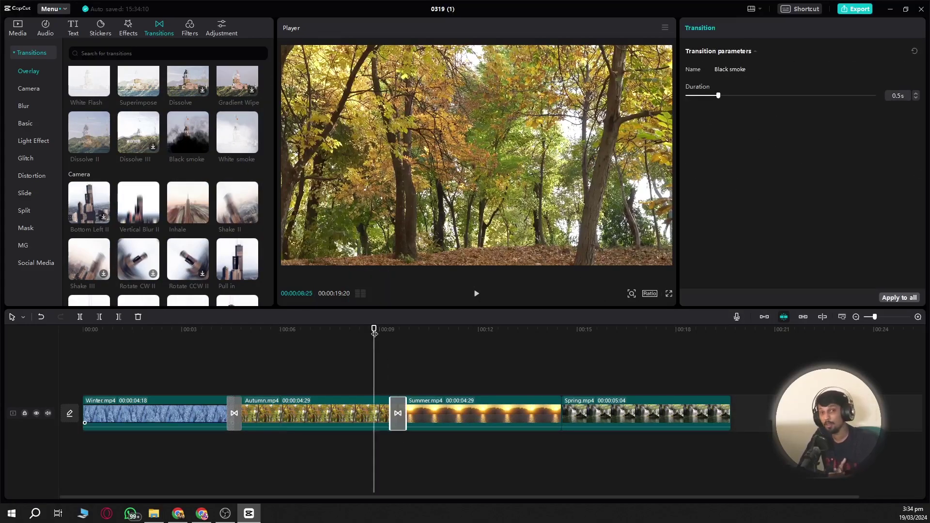
click(476, 293)
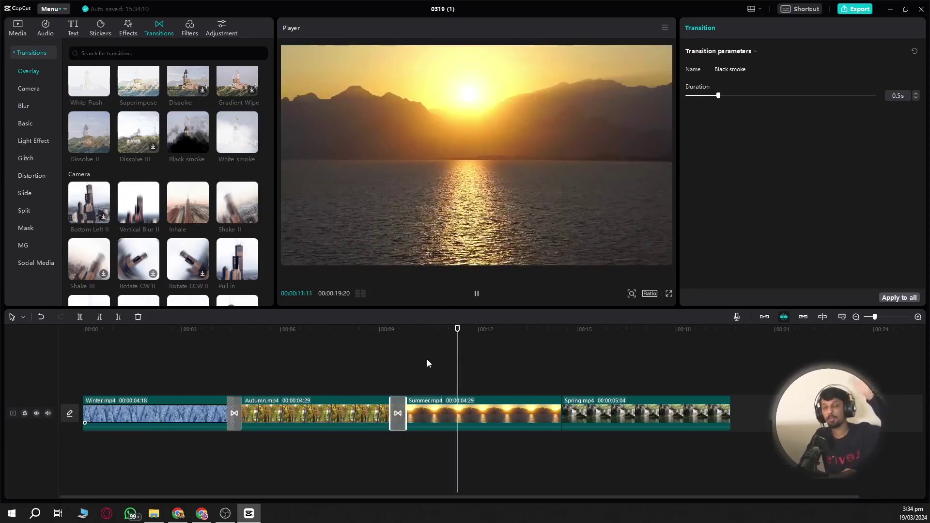
click(476, 294)
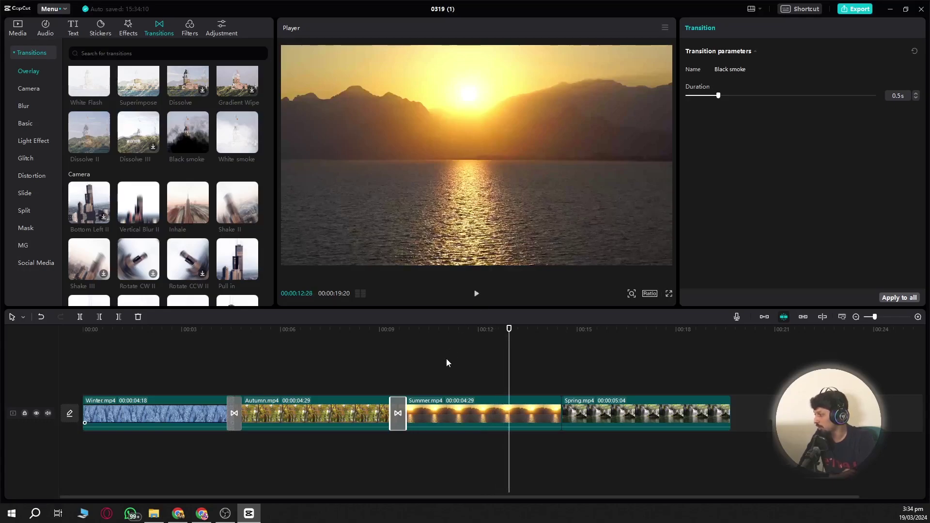
Lengthen the Black smoke transition so it covers more of the Autumn and Summer clips, and play it back
drag(390, 412, 357, 403)
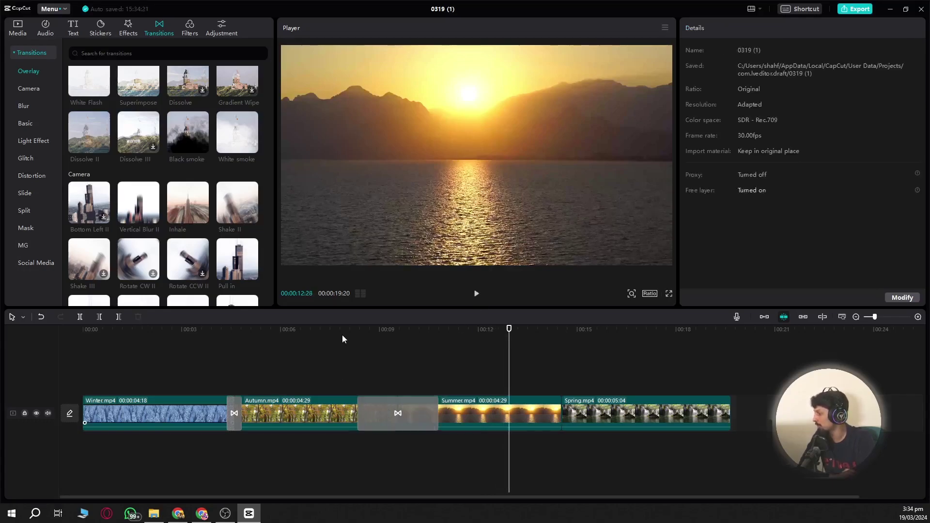
click(353, 339)
click(477, 294)
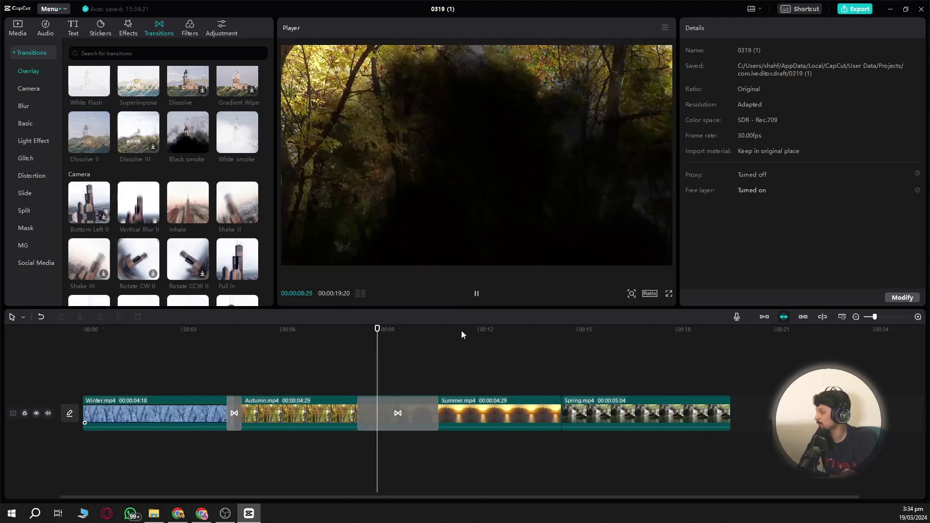
click(480, 297)
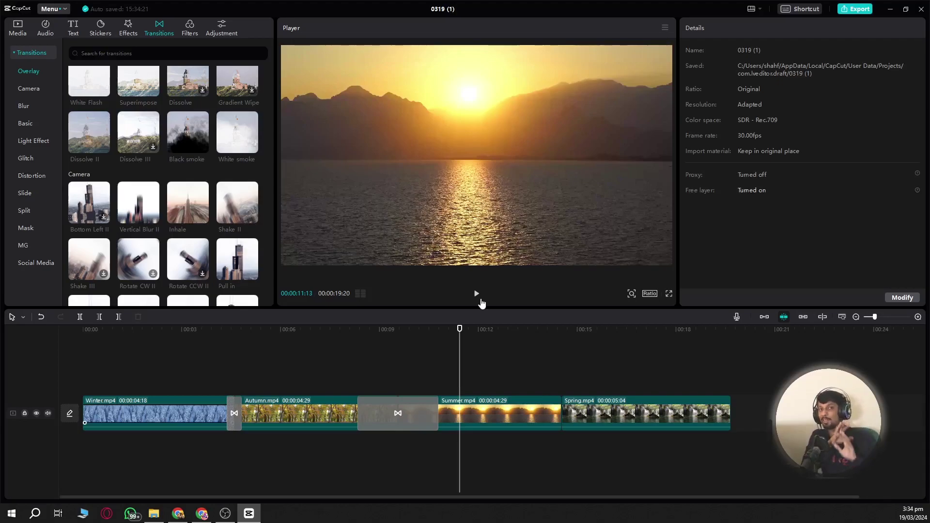
Replace the Black smoke transition between the Autumn and Summer clips with Inhale and play it back
click(366, 411)
key(Delete)
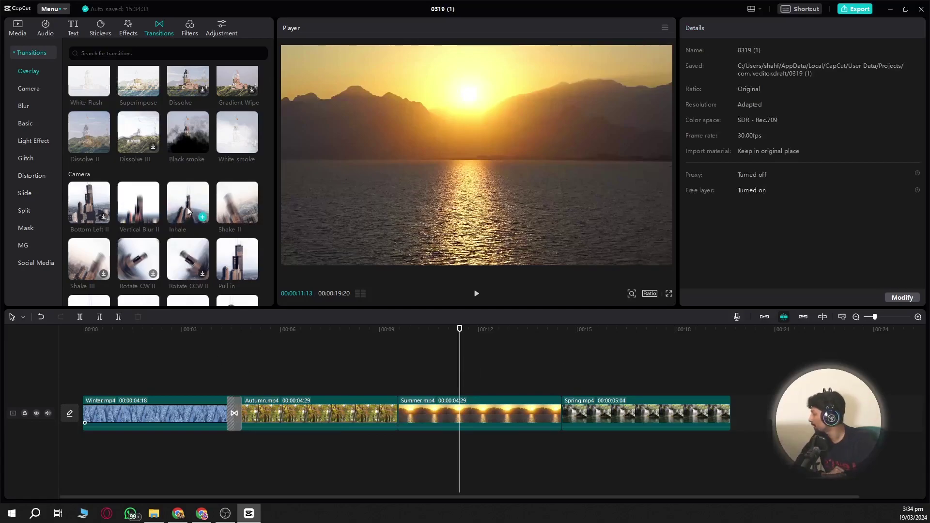
drag(293, 371, 392, 420)
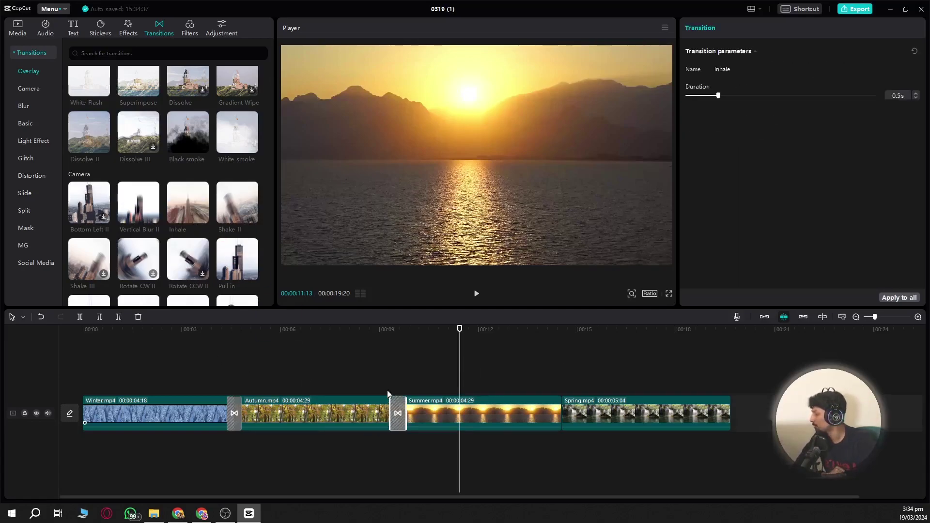
click(374, 331)
click(477, 298)
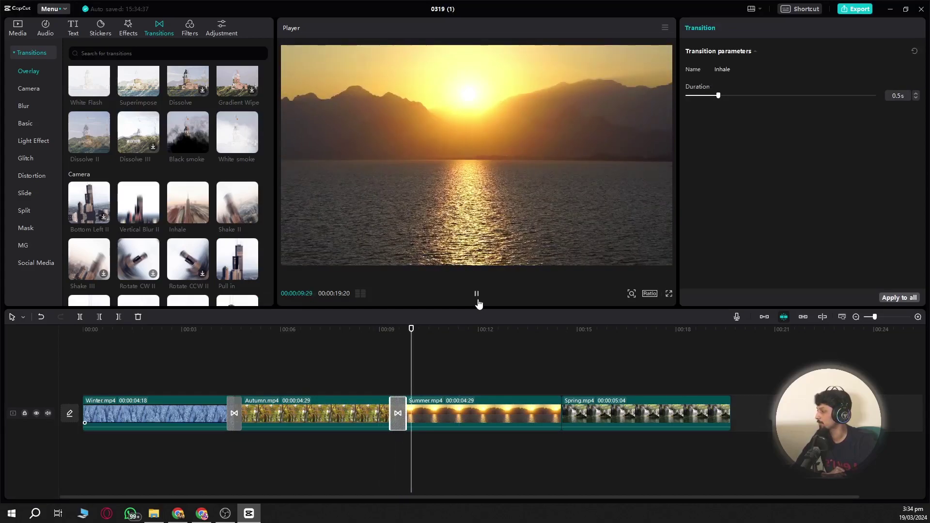
Try the Shake II transition between the Summer and Spring clips, and replace it with White smoke
drag(238, 192, 563, 418)
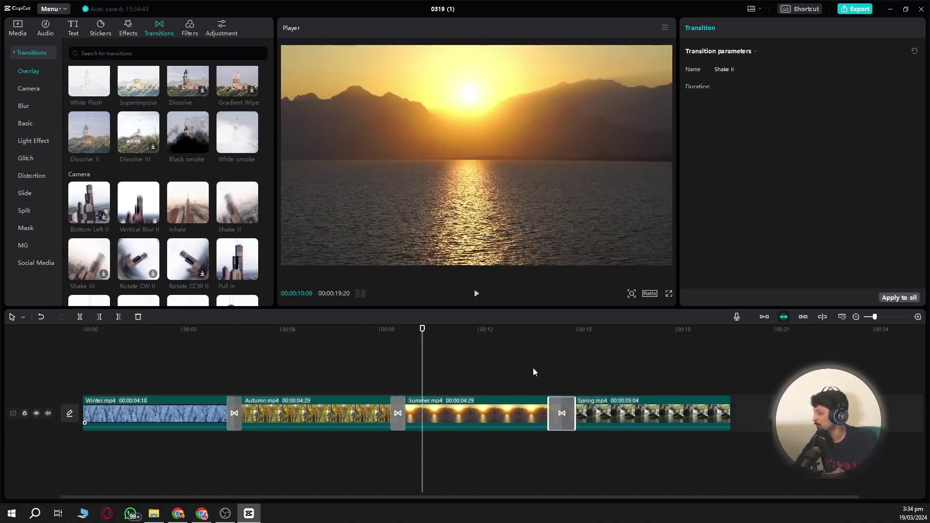
click(540, 330)
click(477, 294)
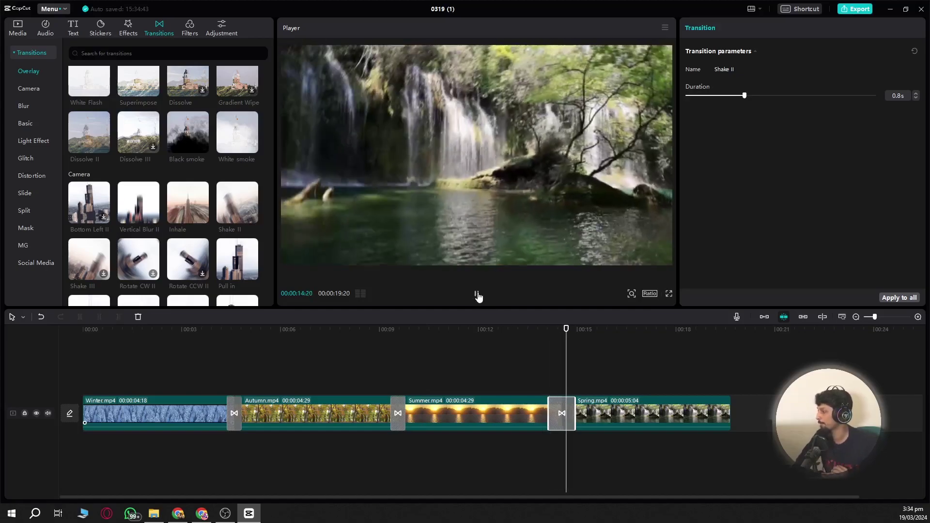
click(477, 294)
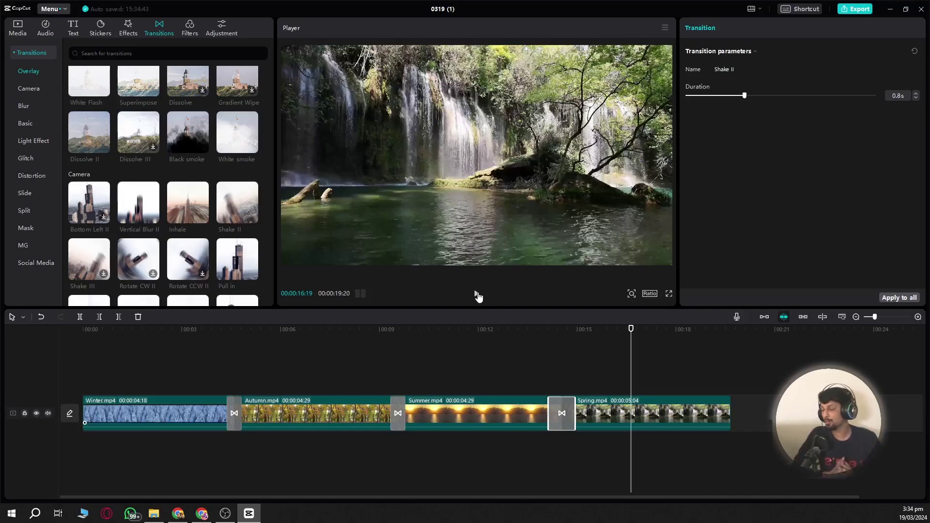
key(ctrl+z)
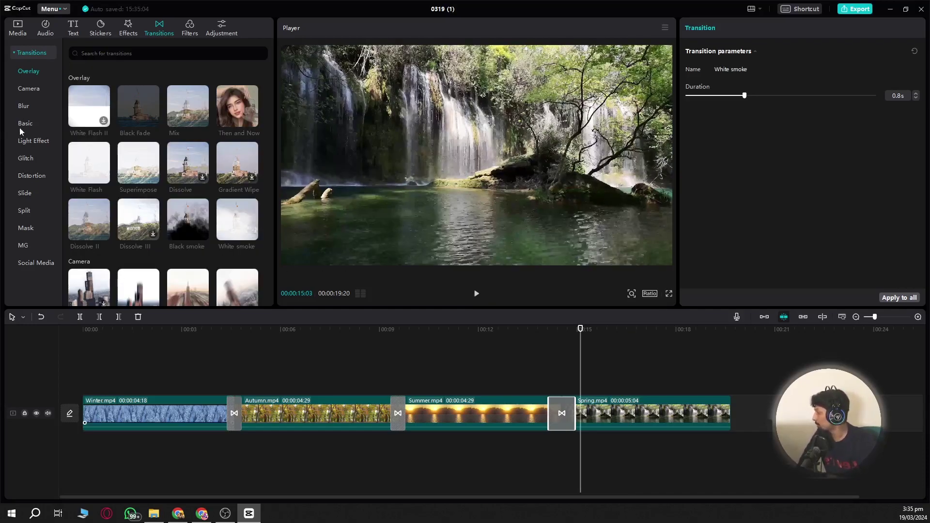
Browse the transition categories, apply Little Devil between the Winter and Autumn clips, and play it back
click(29, 177)
click(29, 53)
scroll(114, 179, down, 10)
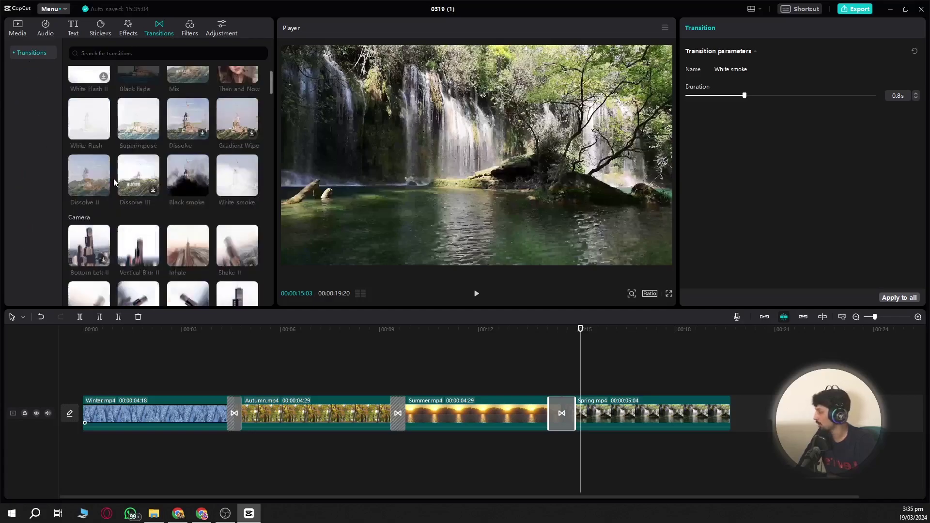
scroll(144, 182, down, 15)
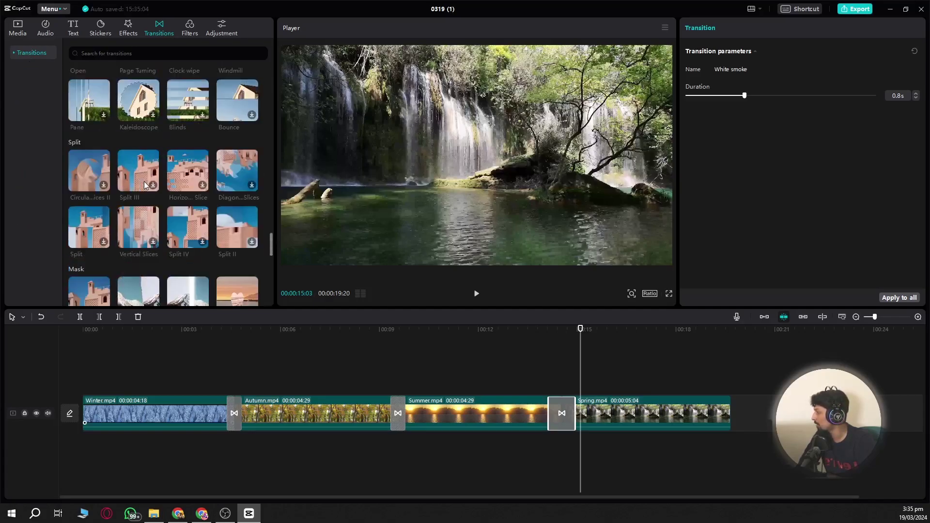
scroll(144, 181, down, 5)
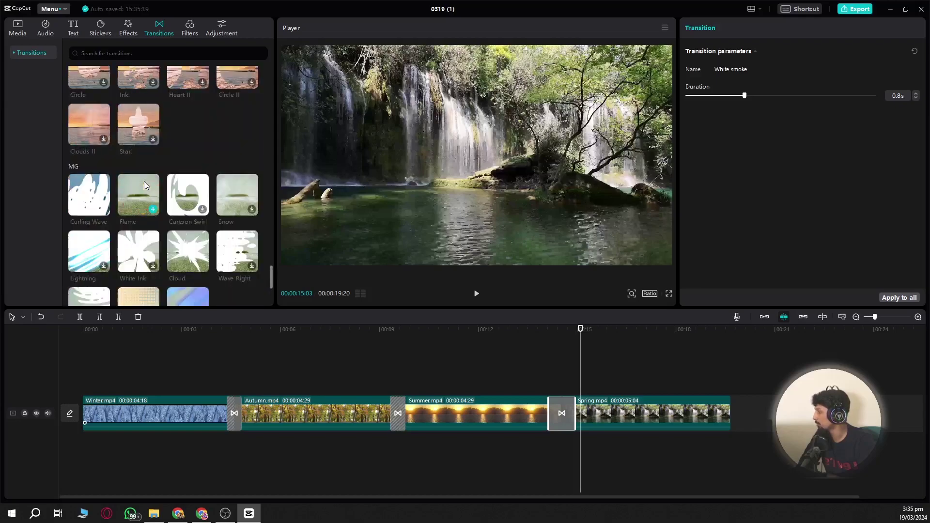
drag(178, 199, 235, 416)
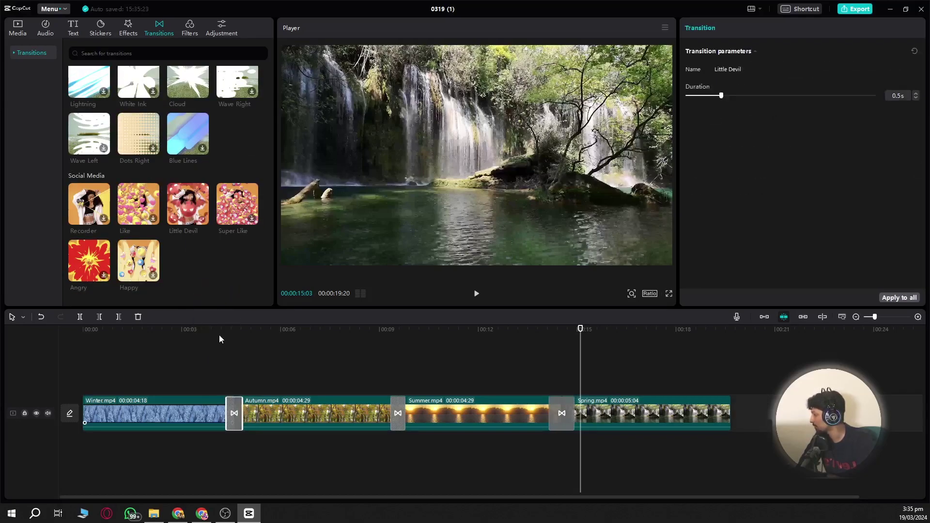
click(220, 337)
click(475, 294)
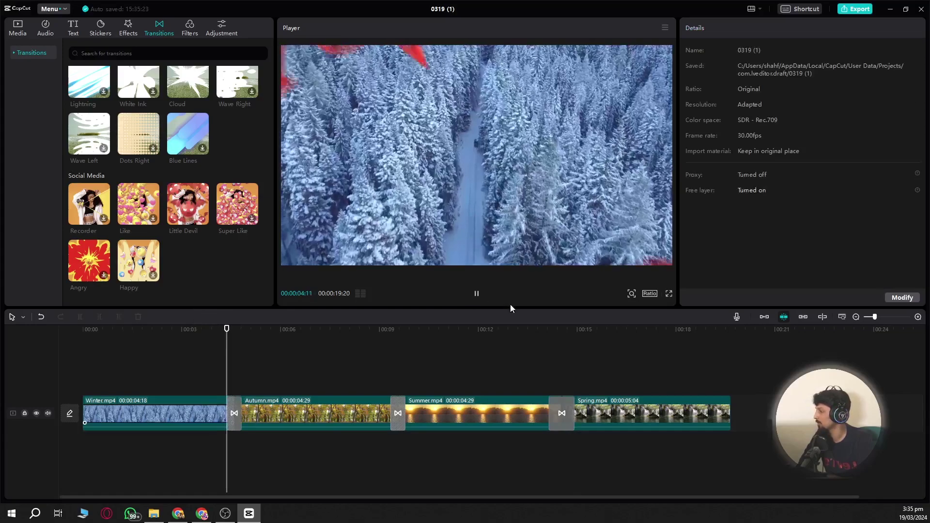
Lengthen the Little Devil transition to 1.7 s and play it back from before its start
click(213, 329)
drag(226, 408, 204, 347)
click(476, 294)
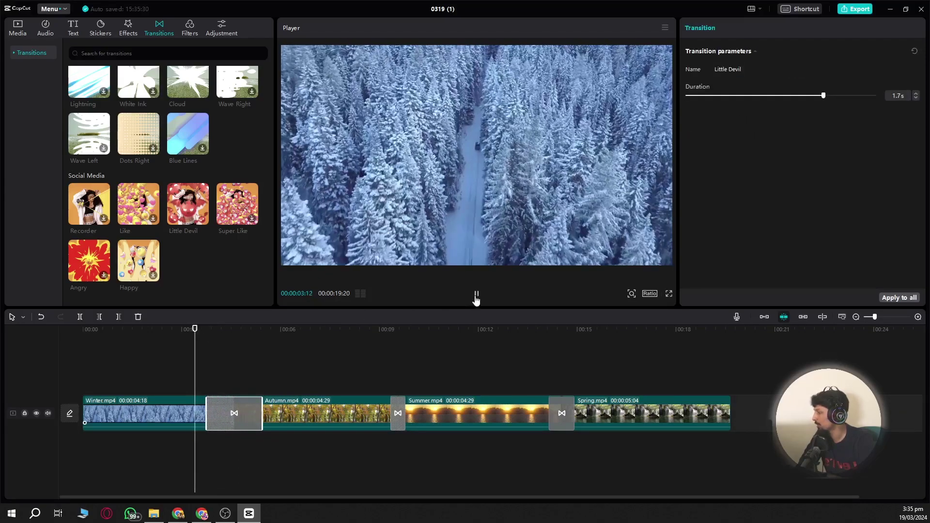
click(476, 294)
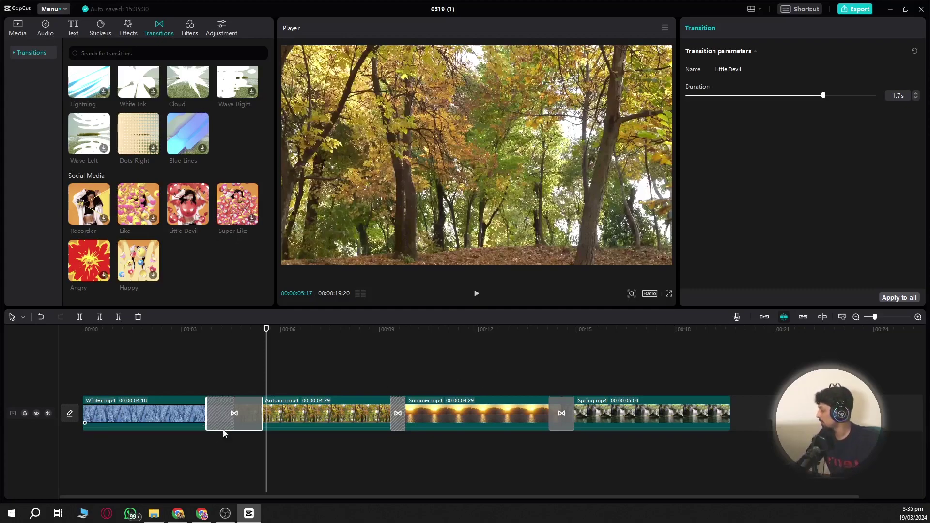
Replace the Little Devil transition between the Winter and Autumn clips with White smoke
key(Delete)
drag(268, 287, 291, 78)
drag(244, 227, 228, 417)
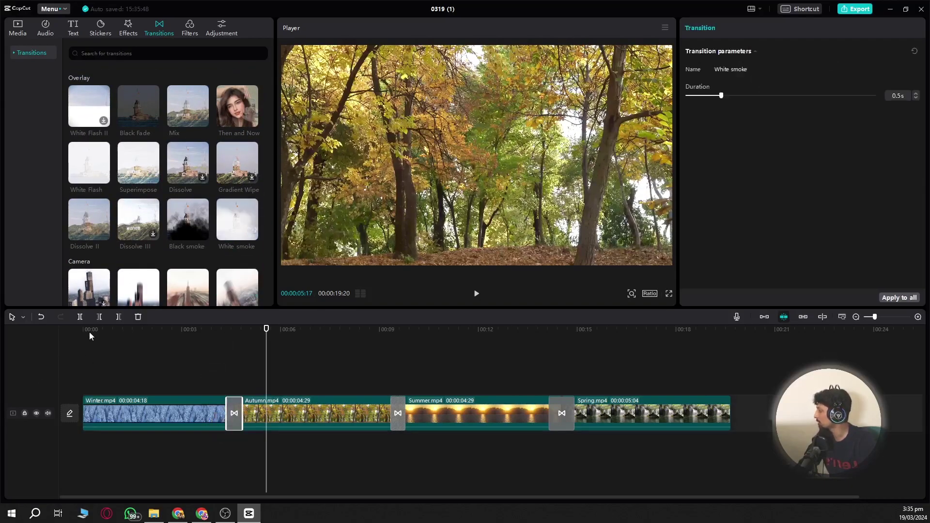
Select the Winter clip at the timeline's start and look through its audio, speed, animation and adjustment settings
click(88, 332)
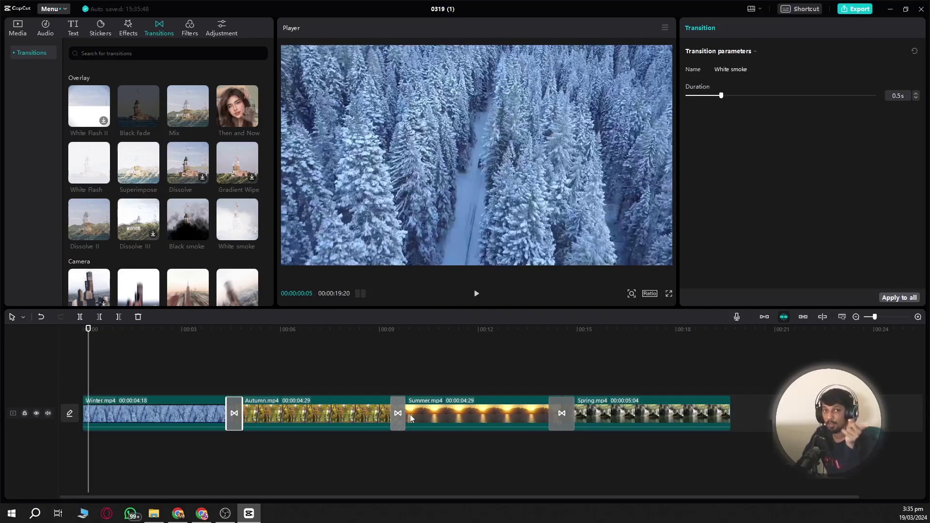
click(142, 401)
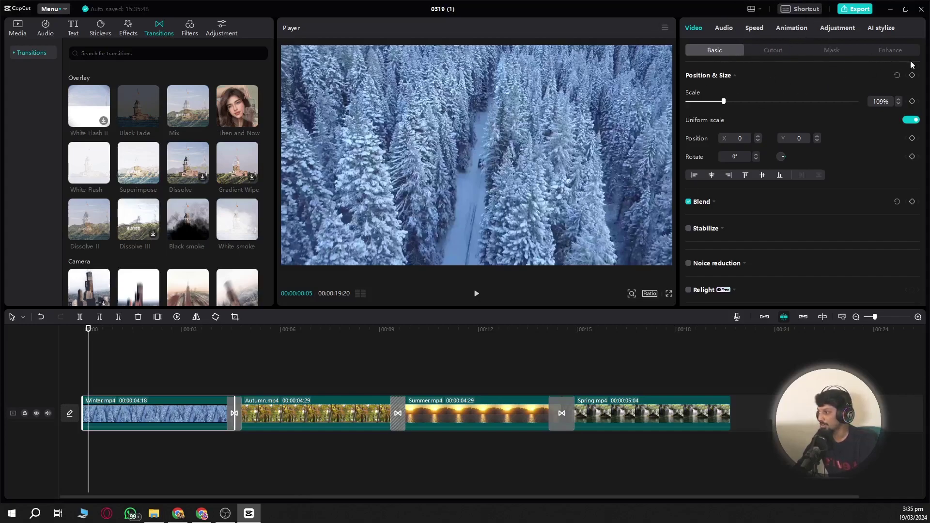
click(720, 26)
click(756, 28)
click(792, 28)
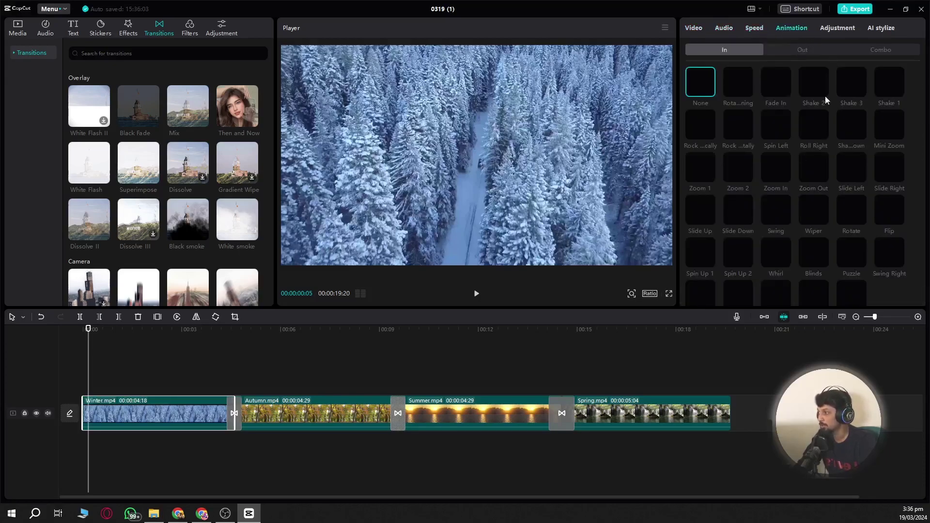
click(834, 26)
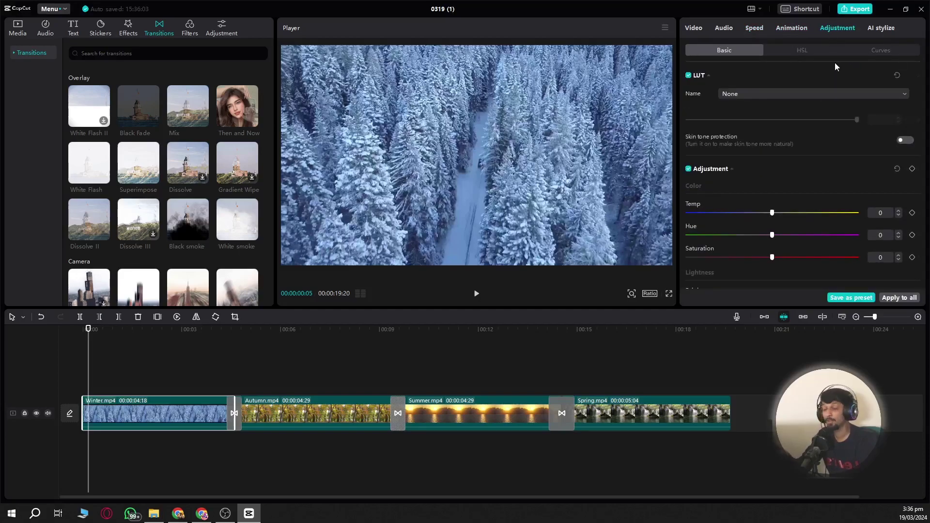
Scale the Winter clip to 121% and align it to the horizontal centre of the frame
click(703, 31)
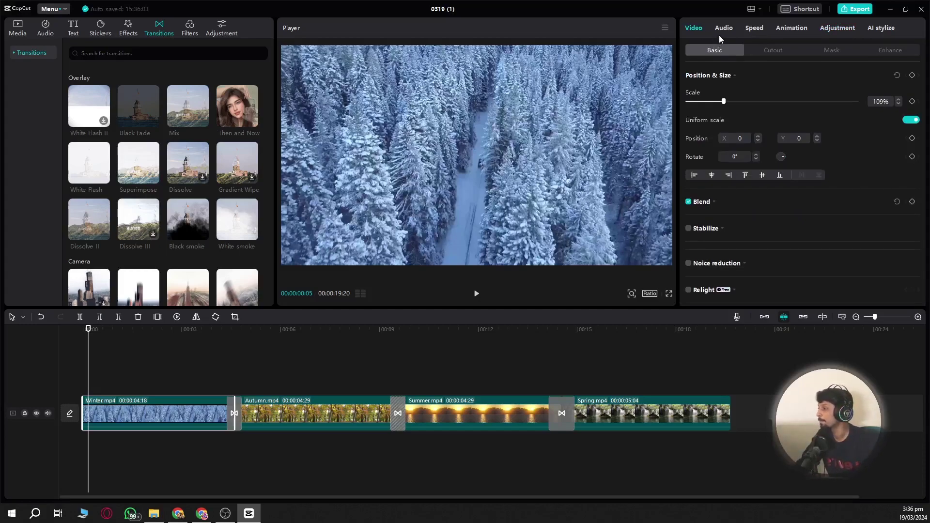
drag(723, 101, 727, 103)
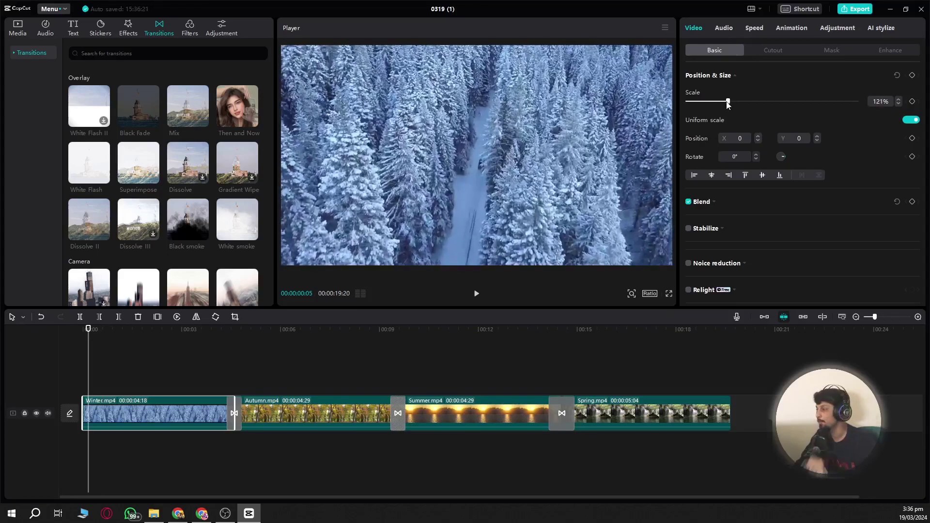
click(728, 175)
click(712, 175)
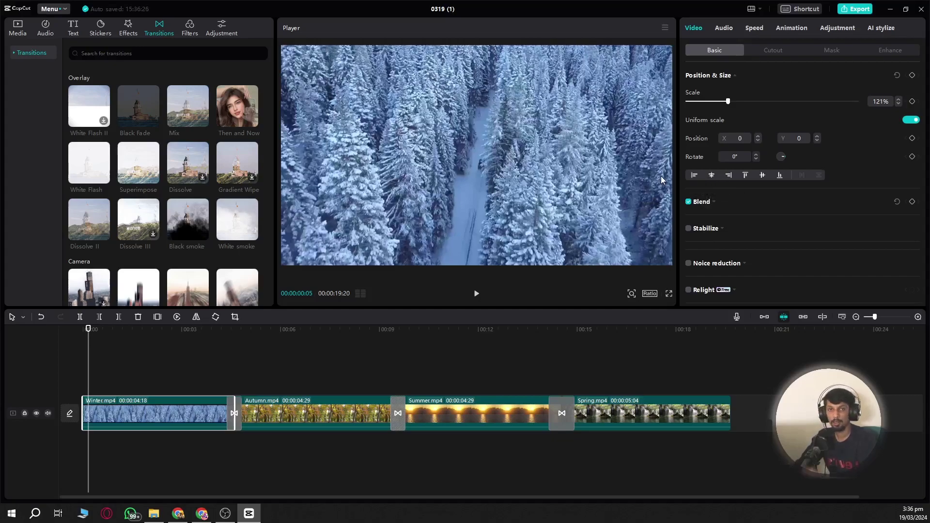
Review the Winter clip's remaining basic video options and its cutout, mask, audio and speed settings
scroll(725, 209, down, 5)
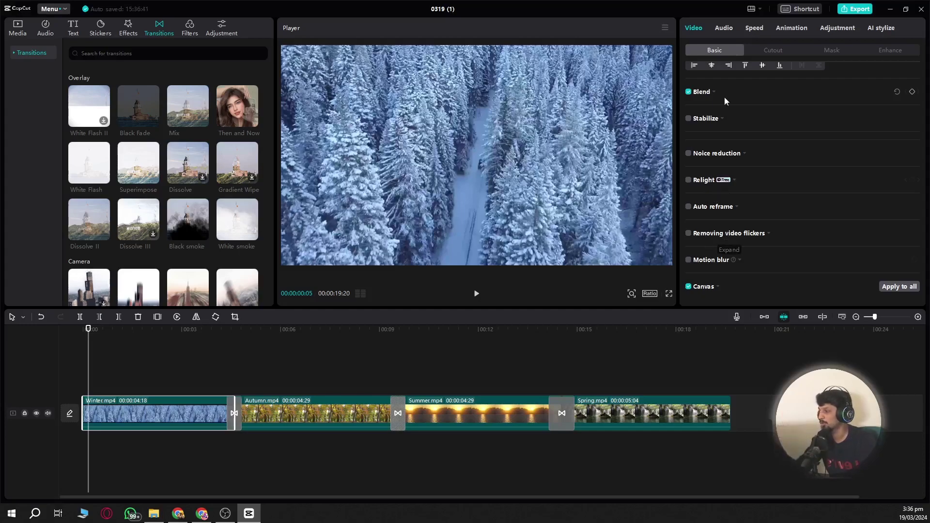
click(773, 52)
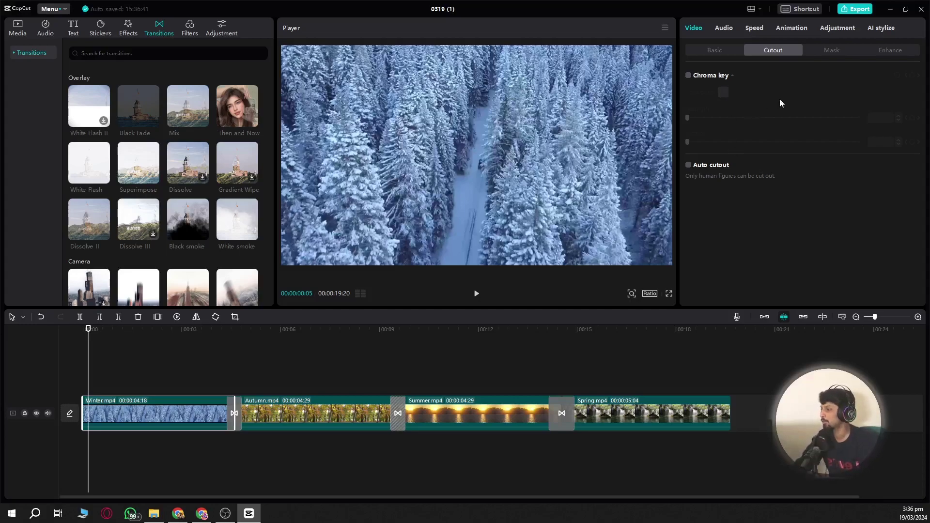
click(824, 51)
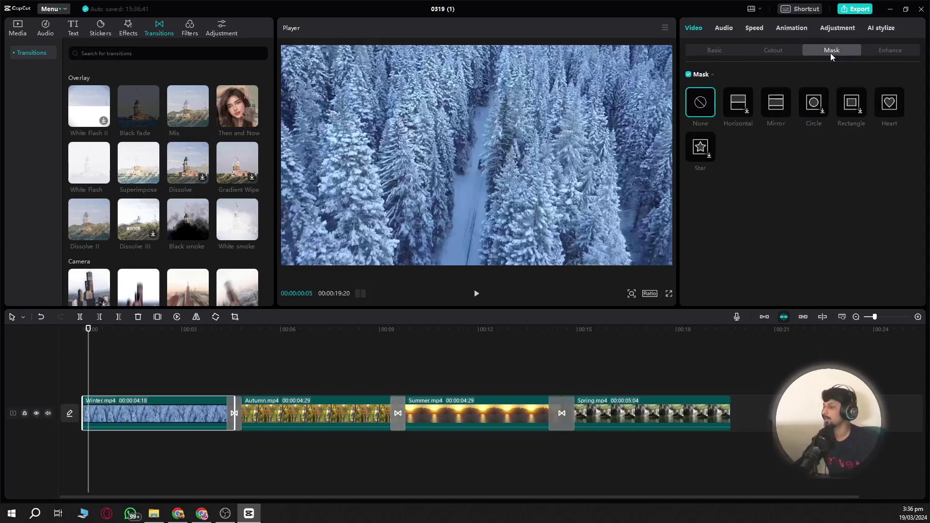
click(727, 28)
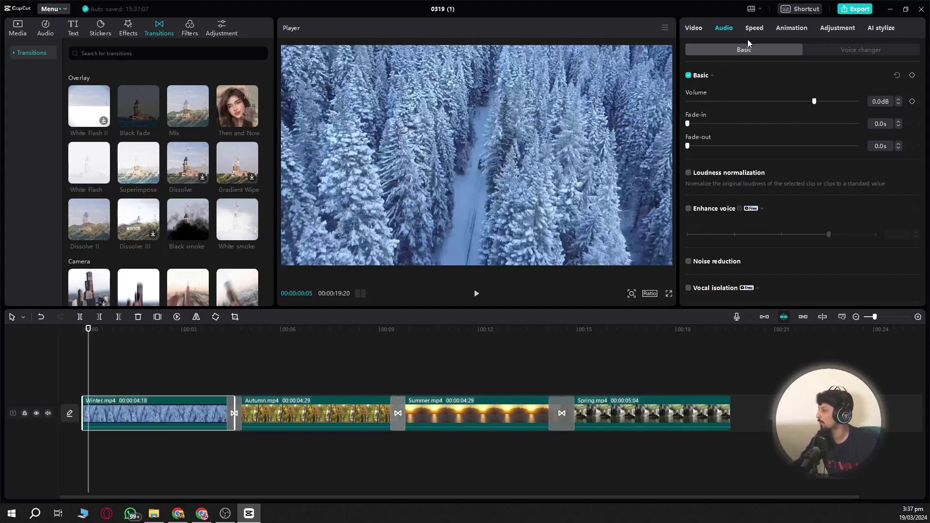
click(755, 28)
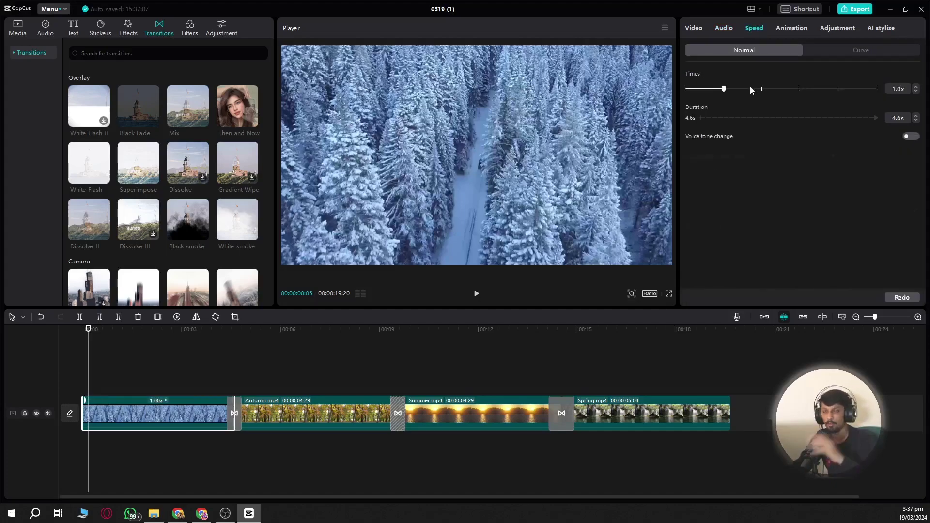
Try several In animations on the Winter clip, apply Rock Horizontally, and view the Out and Combo animations
click(792, 28)
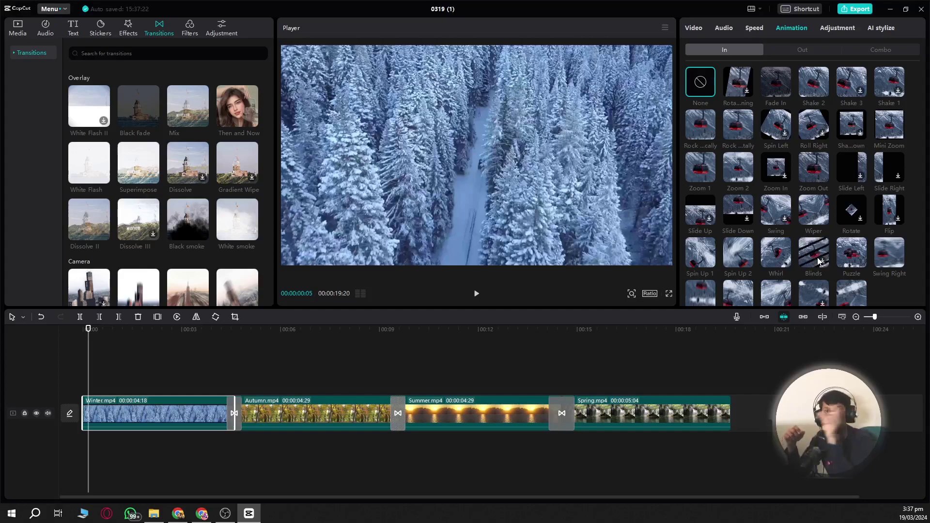
click(818, 257)
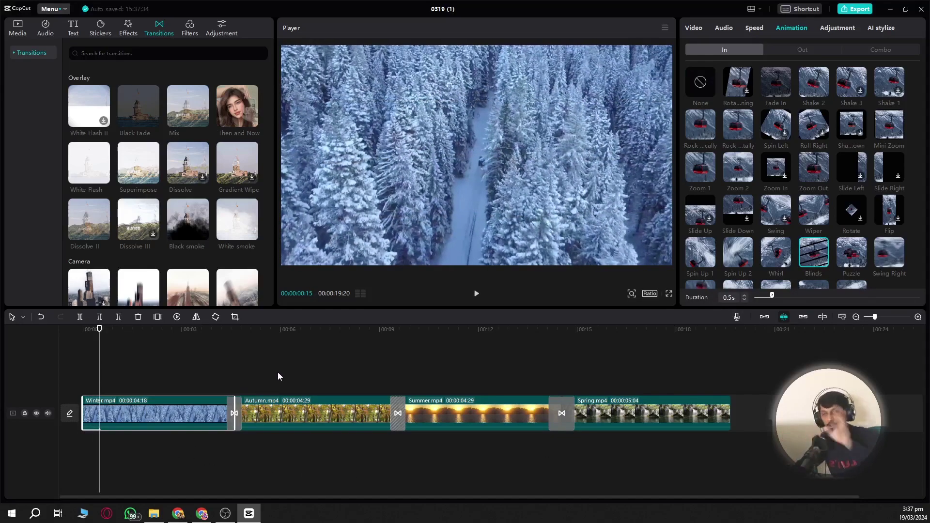
click(734, 81)
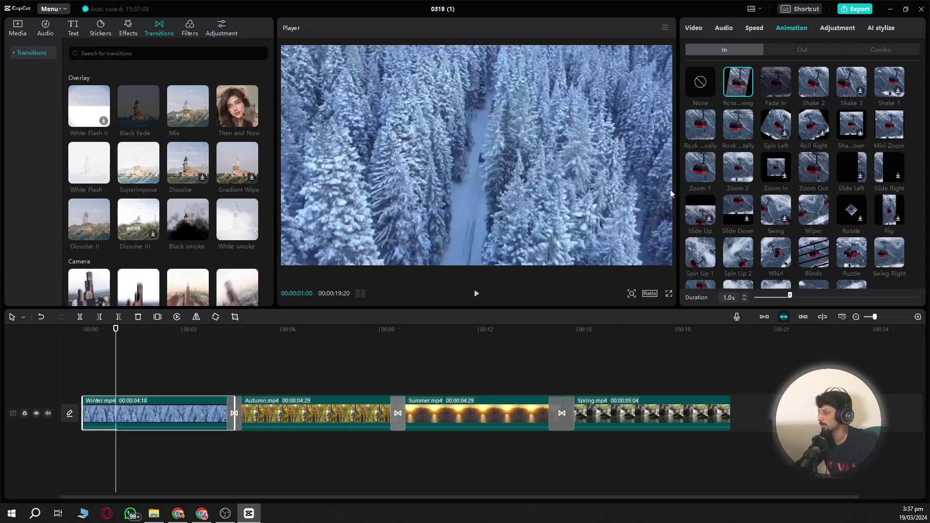
click(728, 121)
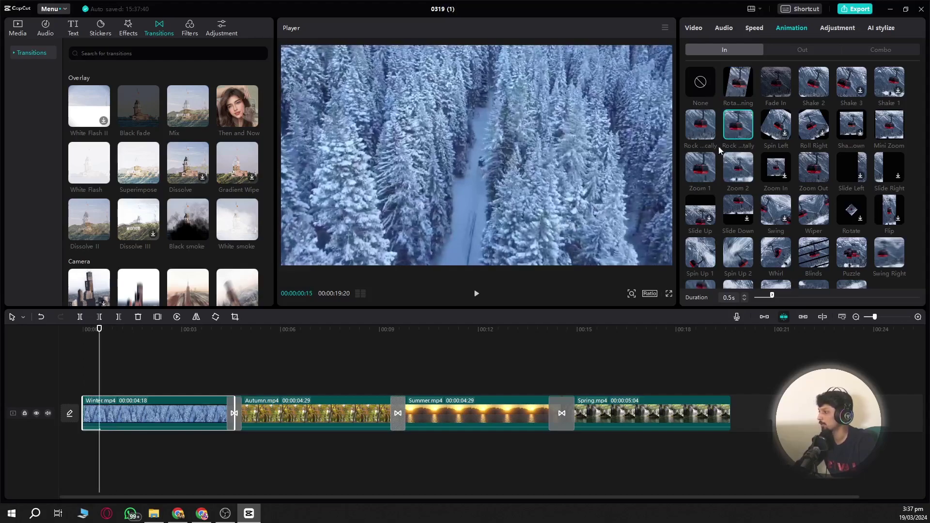
click(740, 125)
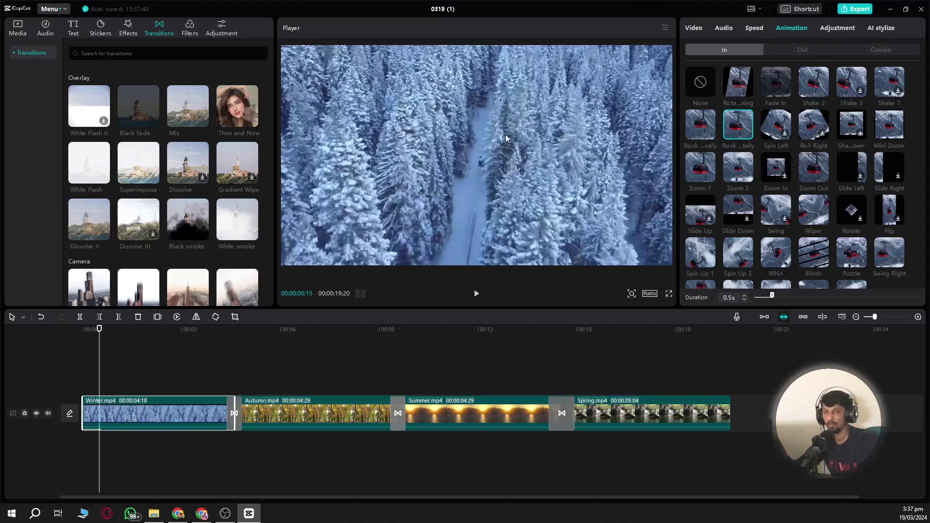
click(795, 50)
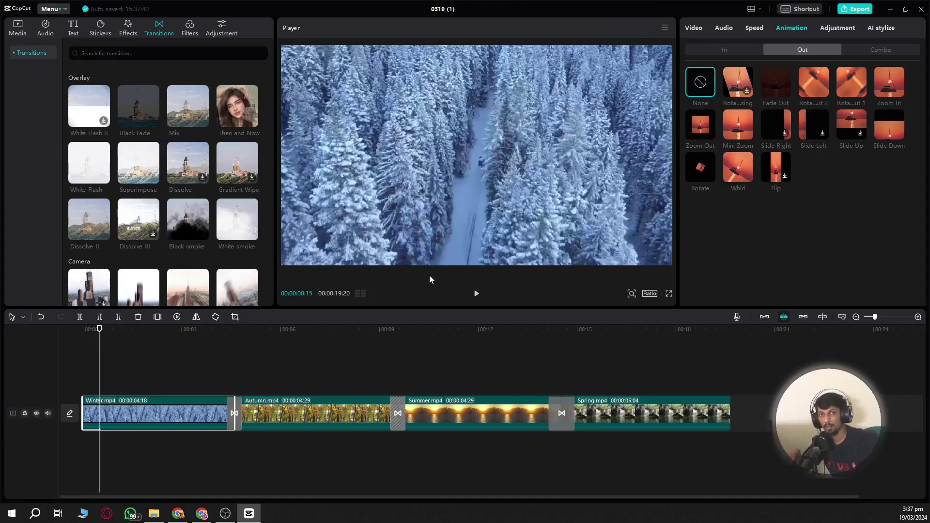
click(867, 57)
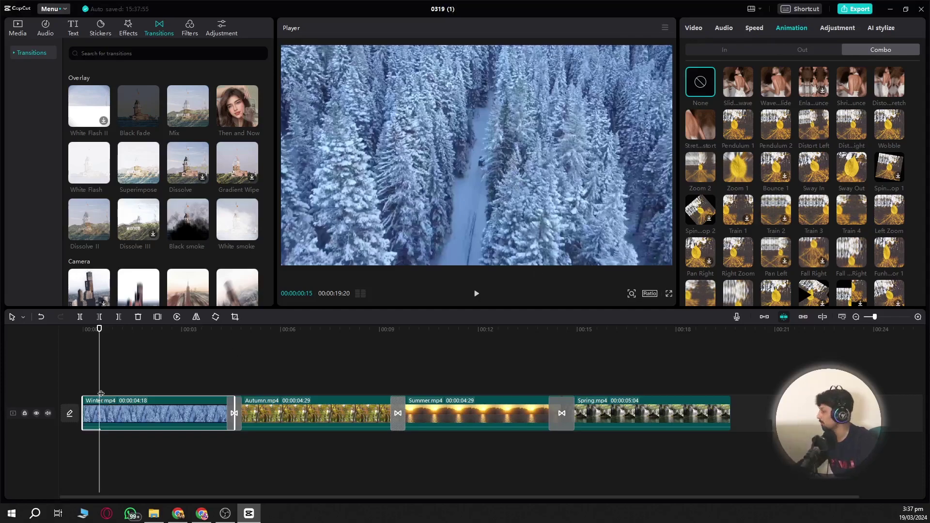
Add the STREET INTERVIEW #CAPCUT text template above the Winter clip and play it back from near the start
click(17, 28)
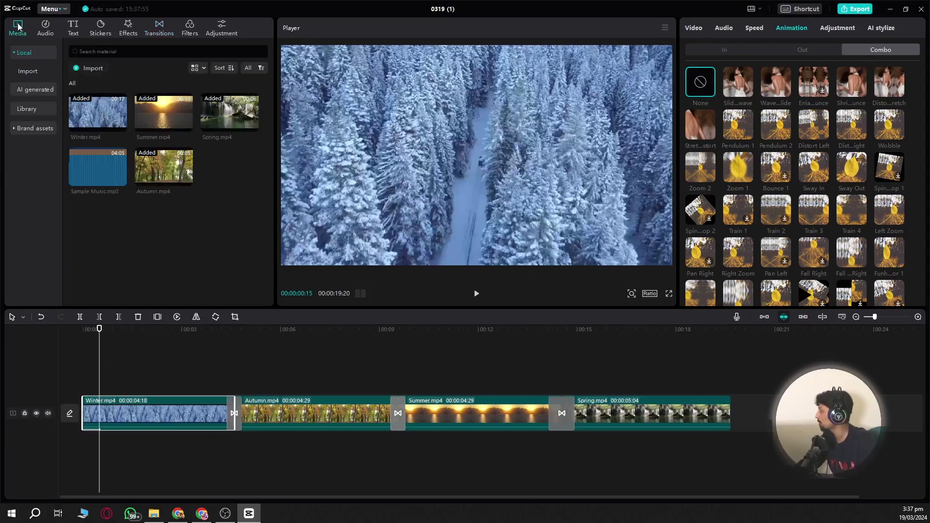
click(75, 33)
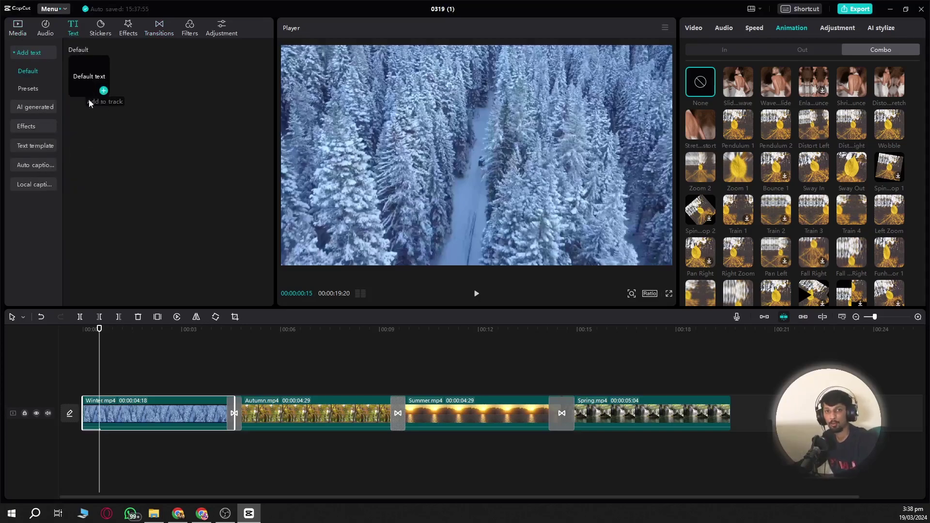
click(40, 126)
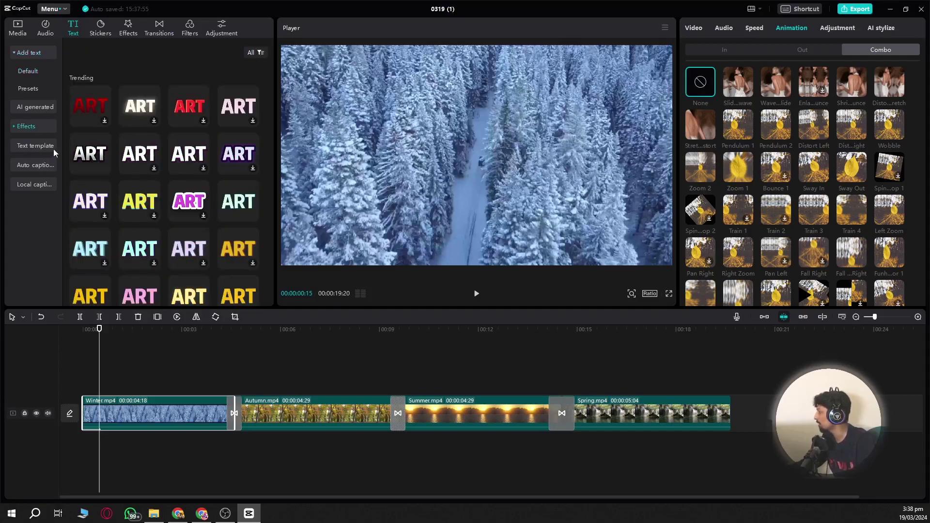
click(39, 147)
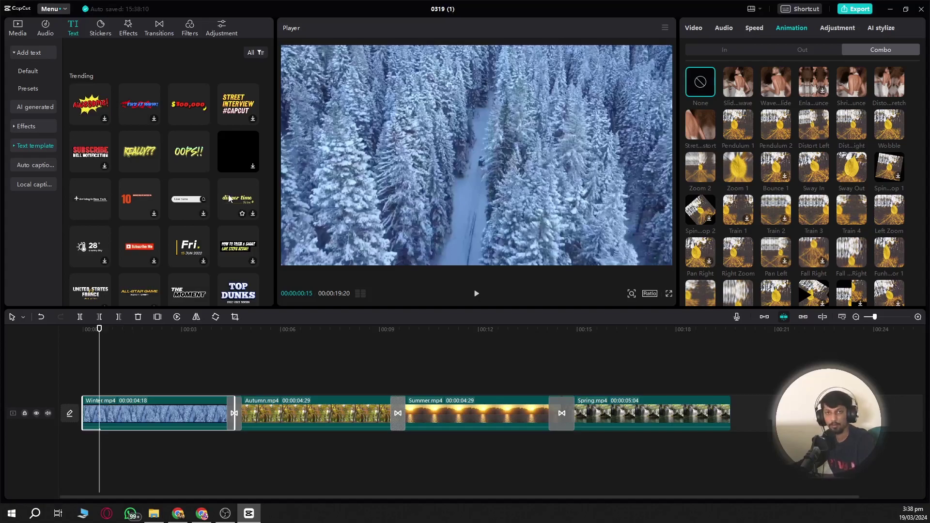
drag(238, 104, 103, 388)
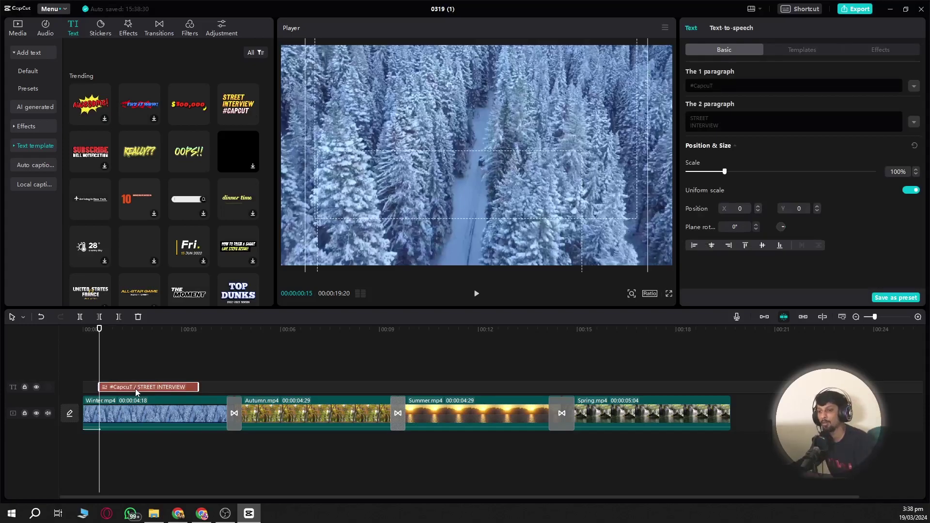
drag(125, 334, 90, 340)
key(space)
key(space)
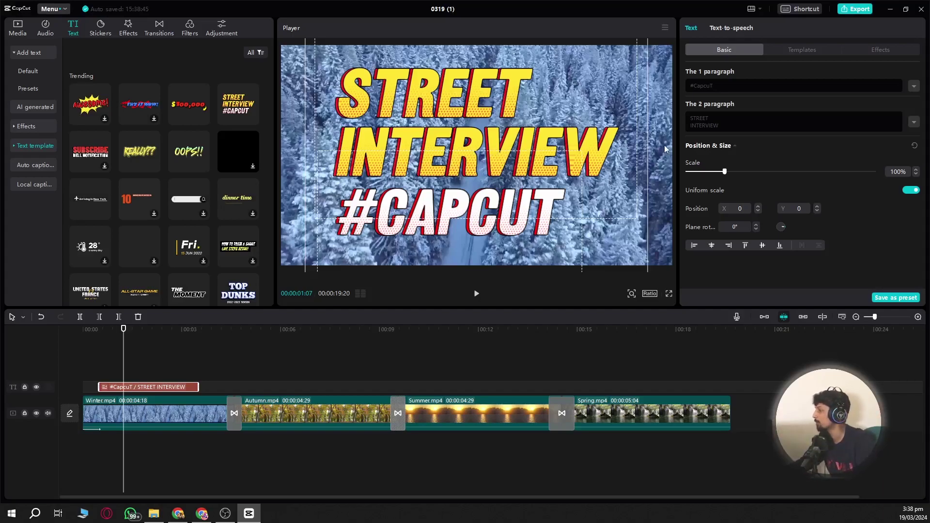
Change the template's first paragraph to "#Class 1" and its second to "CAPCUT COURSE" on two lines
drag(691, 86, 712, 86)
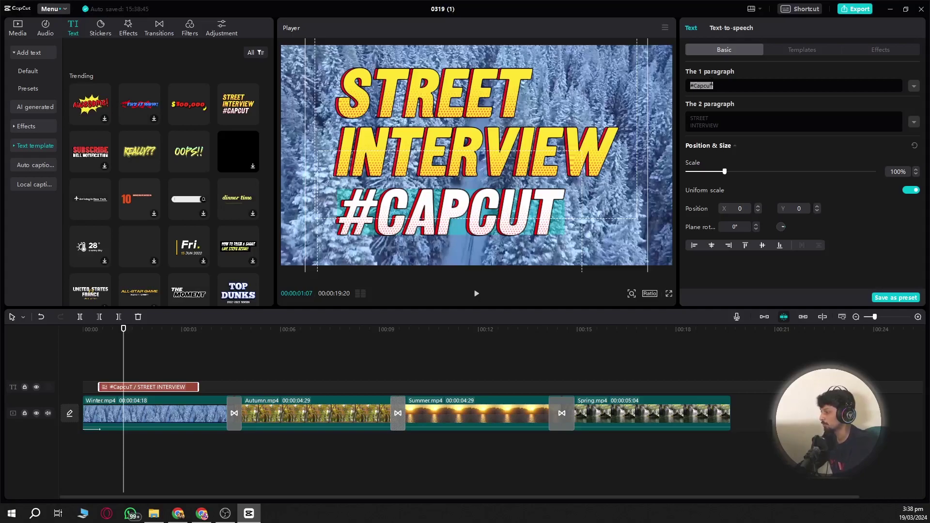
text(#Class 1)
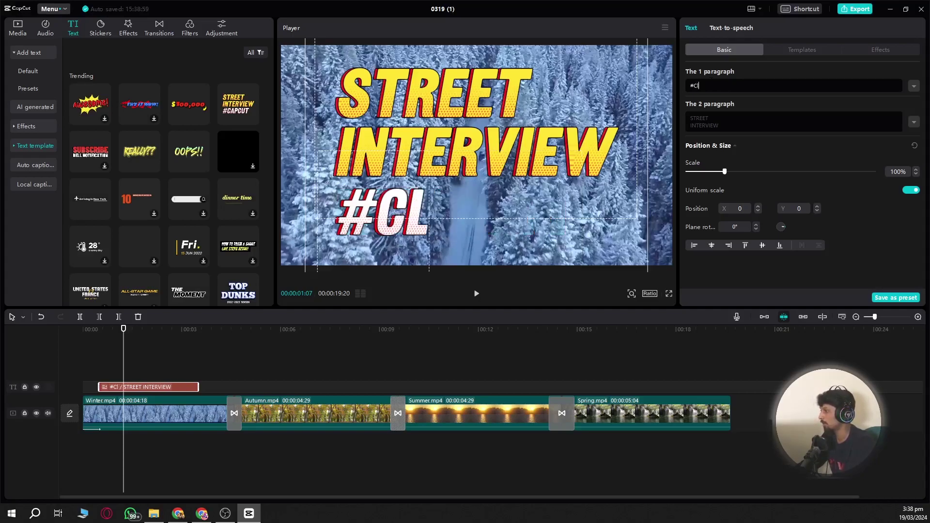
click(726, 122)
key(ctrl+a)
text(CAPCUT)
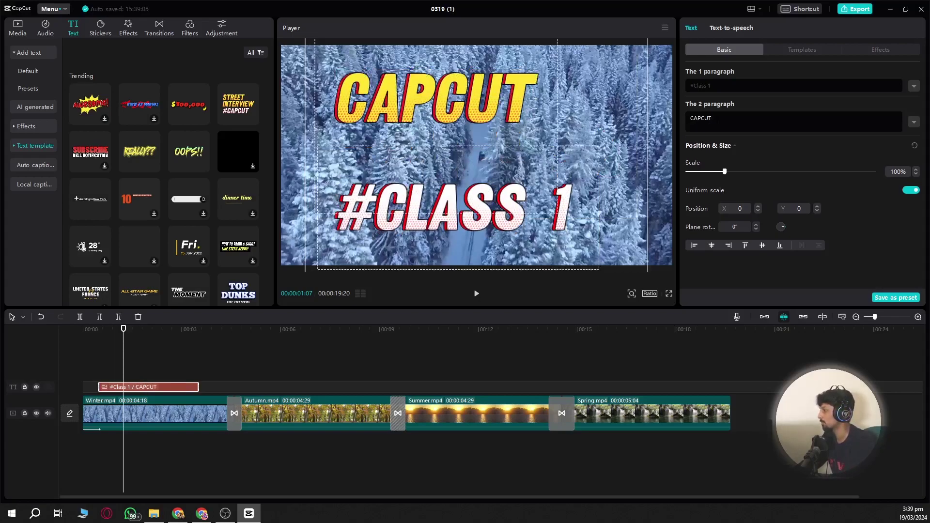
key(Return)
text(COURSE)
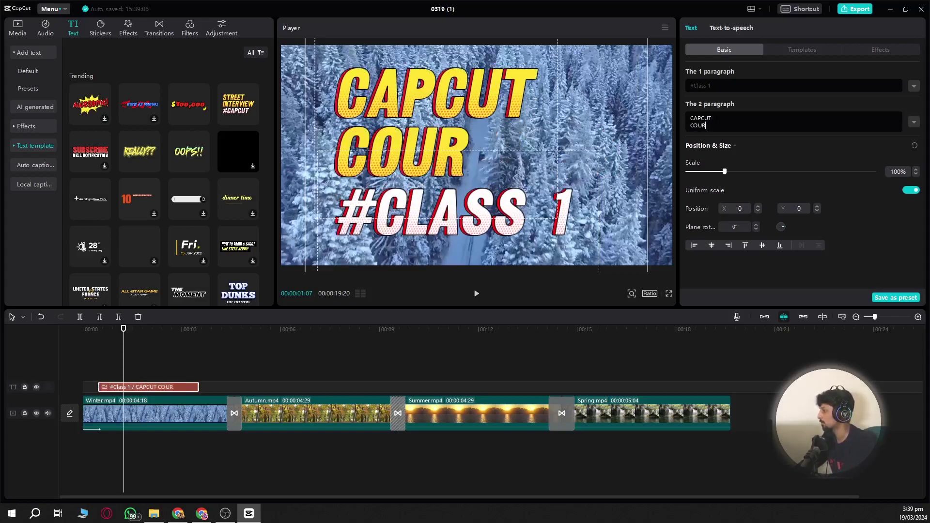
Deselect the title and browse further through the available text templates
click(90, 355)
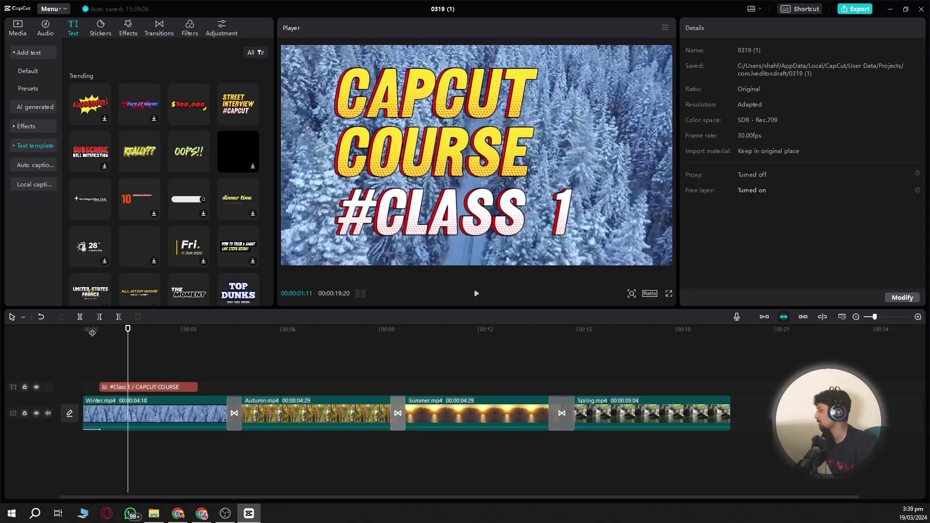
scroll(187, 209, down, 5)
scroll(143, 194, down, 1)
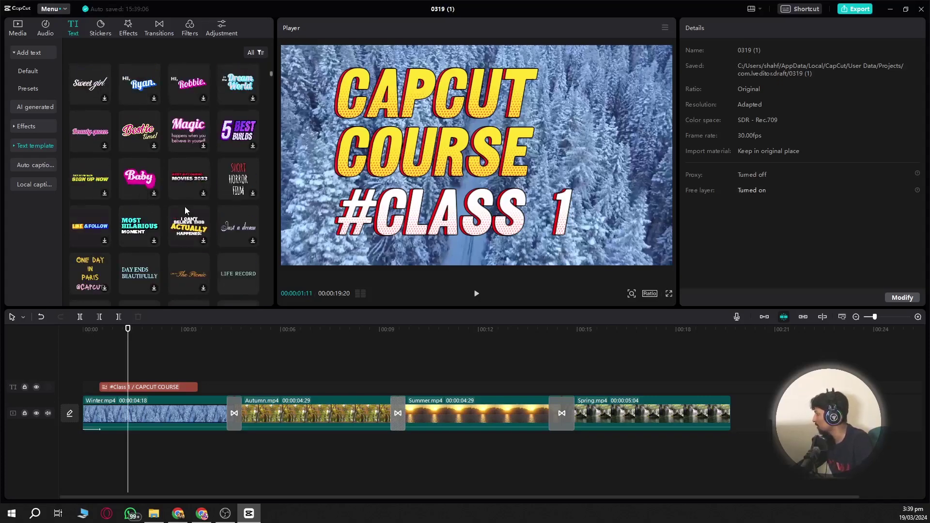
scroll(235, 239, down, 1)
scroll(233, 232, down, 2)
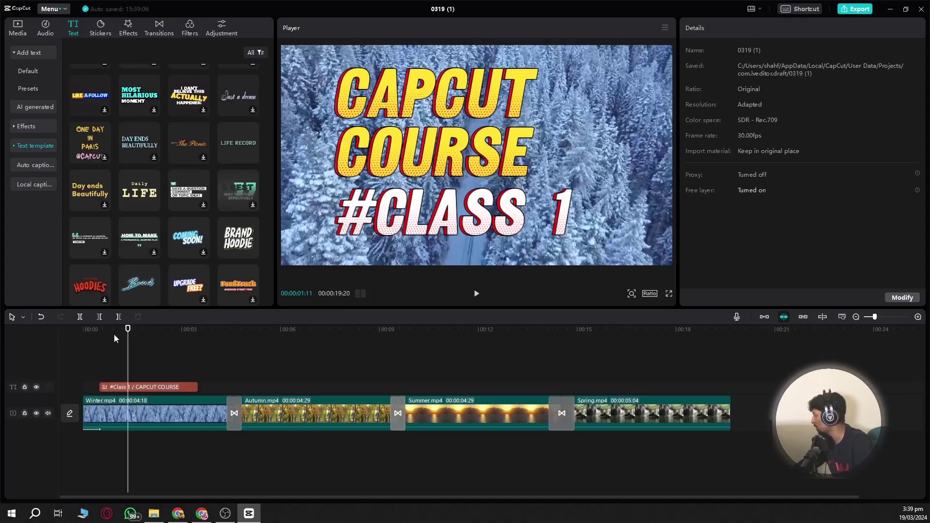
Delete the CAPCUT COURSE template title and add a default text above the Winter clip instead
click(141, 387)
key(Delete)
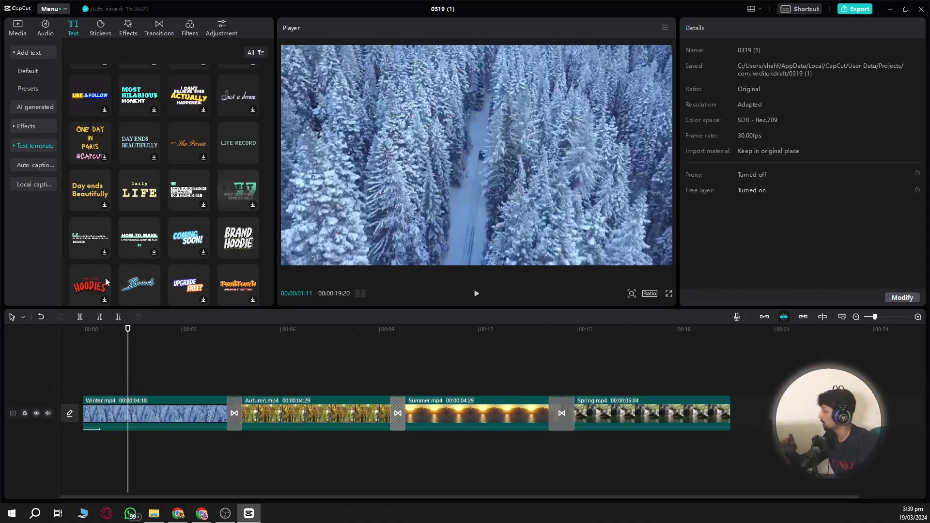
click(27, 70)
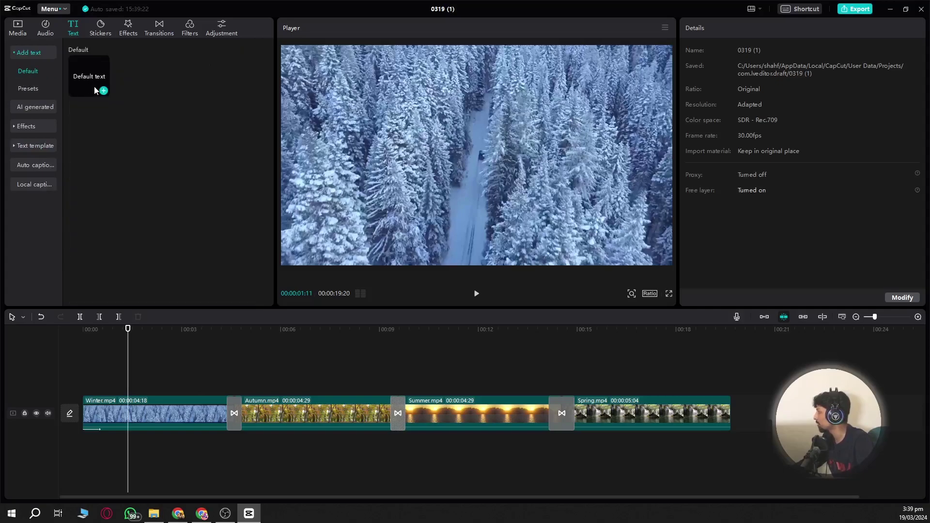
click(103, 88)
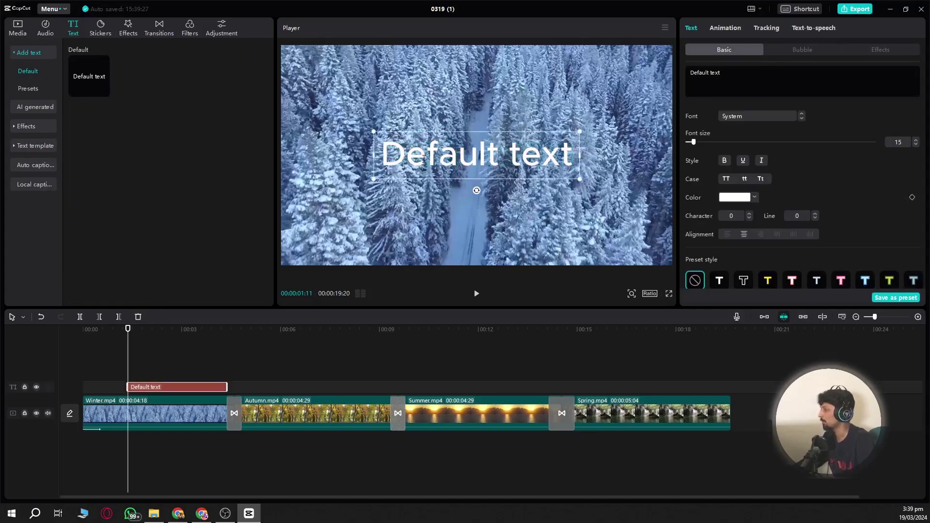
Replace the default text with WINTER and apply the preset style with black lettering on a white box
double_click(439, 159)
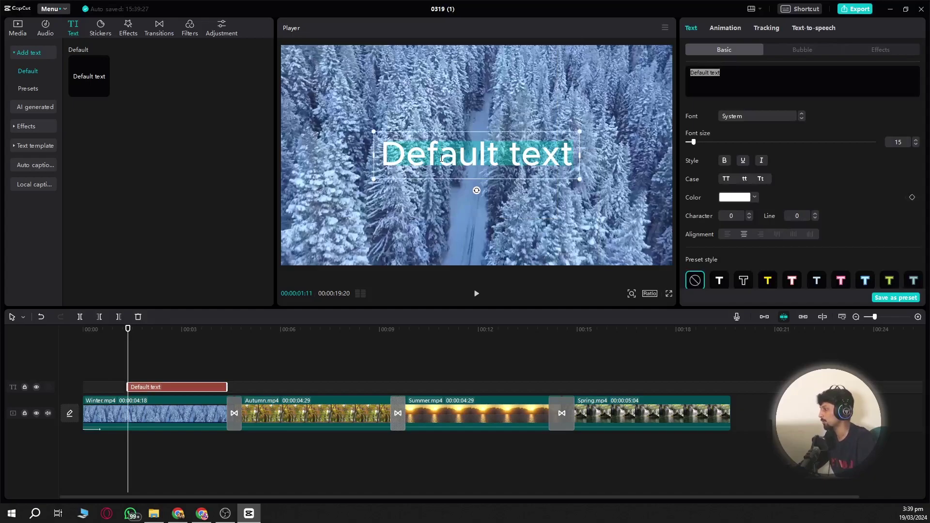
text(WINTER)
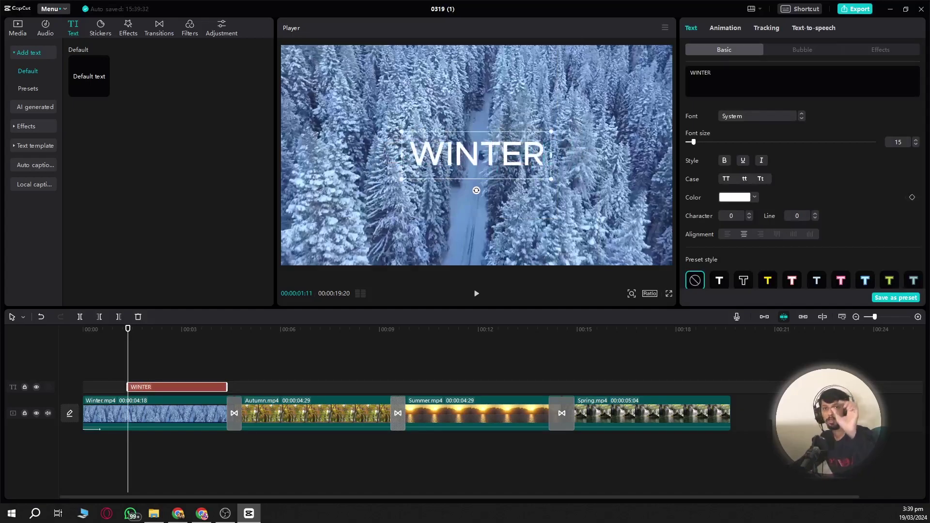
scroll(824, 223, down, 5)
scroll(807, 157, up, 3)
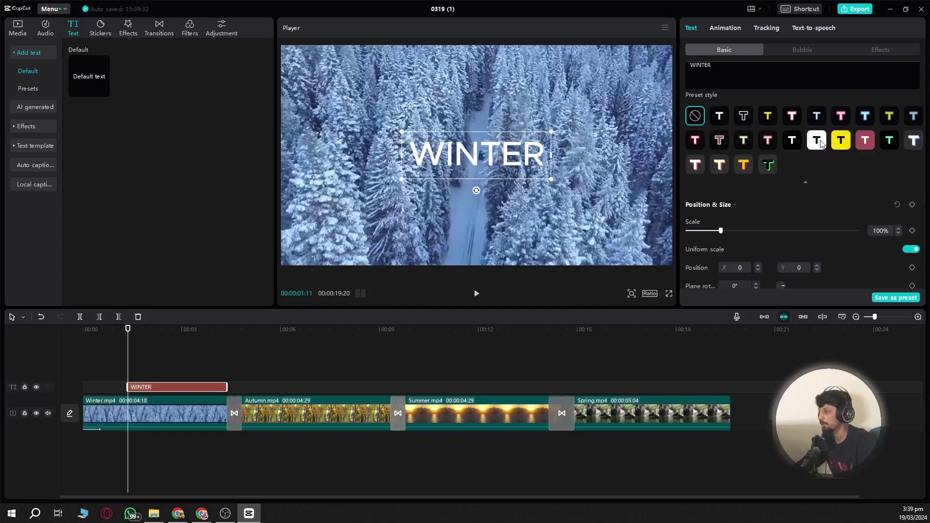
click(817, 141)
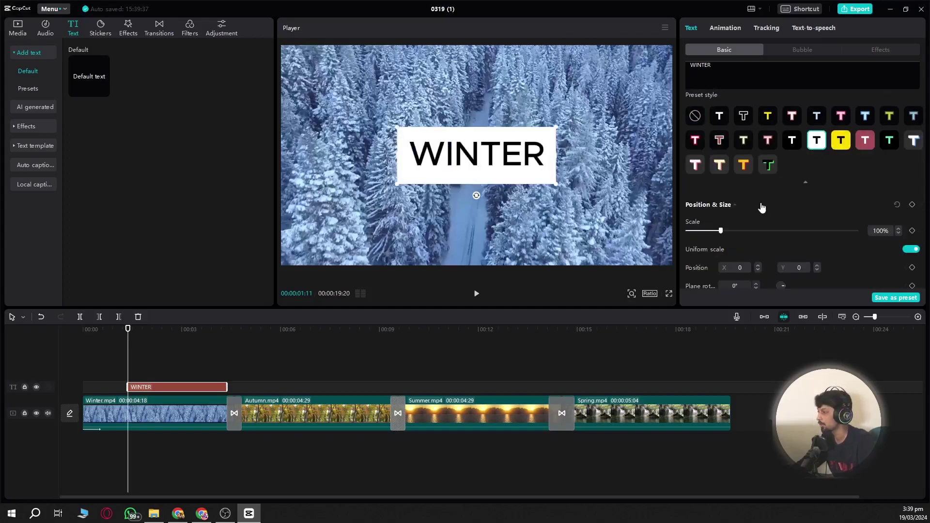
Round the WINTER title's background box to 37% and set the background opacity to 80%
scroll(762, 207, down, 8)
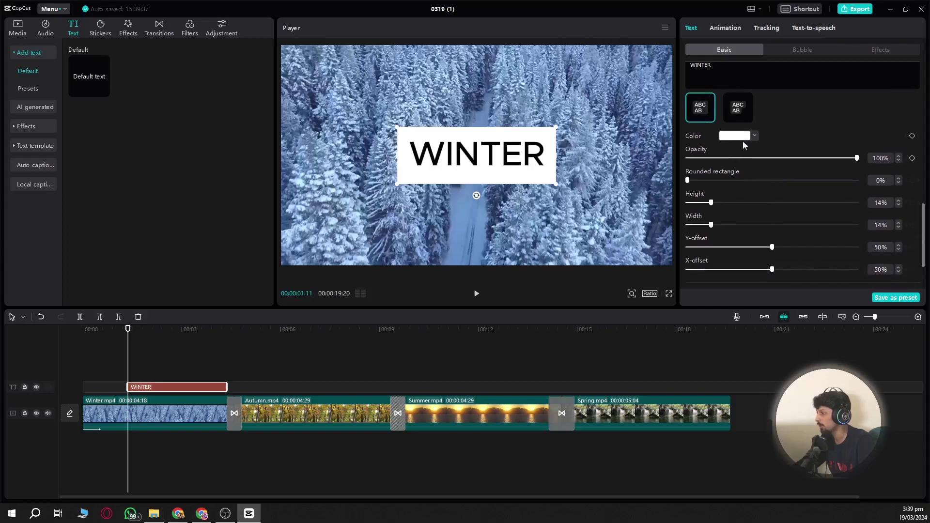
click(739, 113)
click(704, 116)
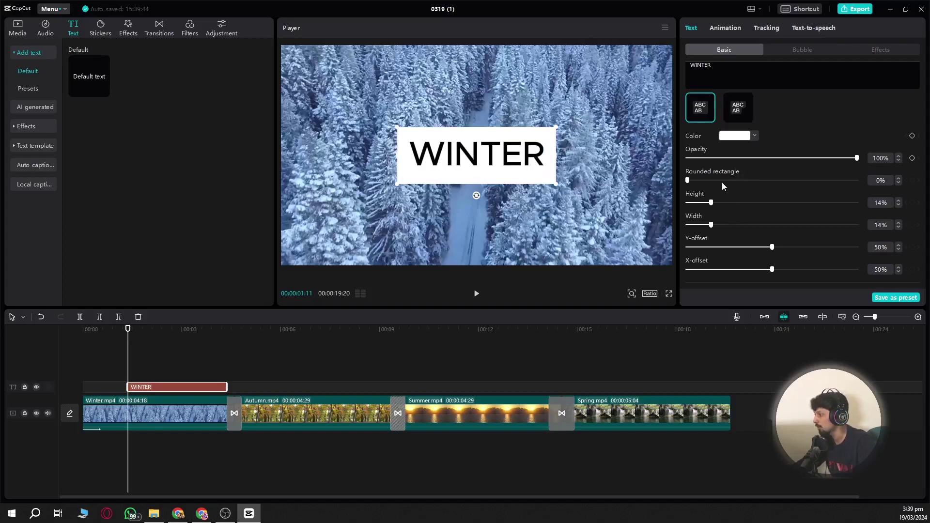
drag(689, 180, 751, 183)
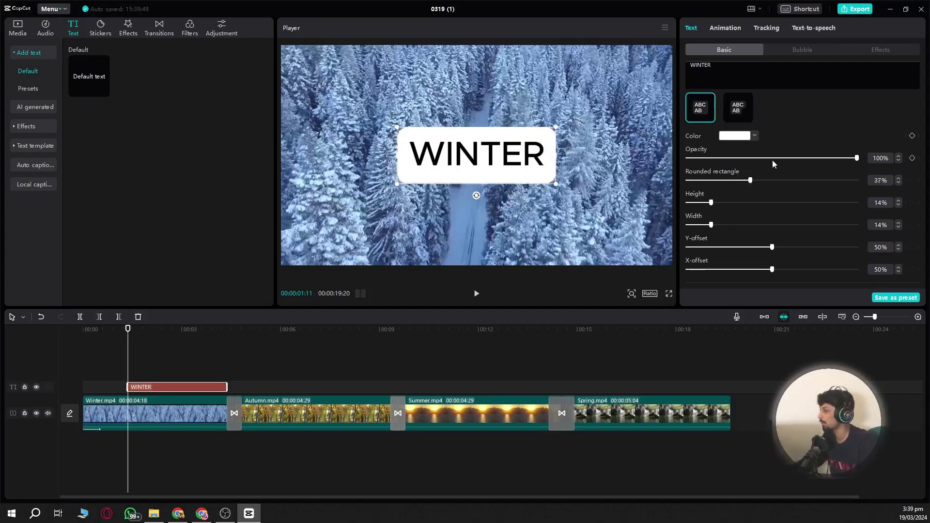
drag(853, 159, 824, 159)
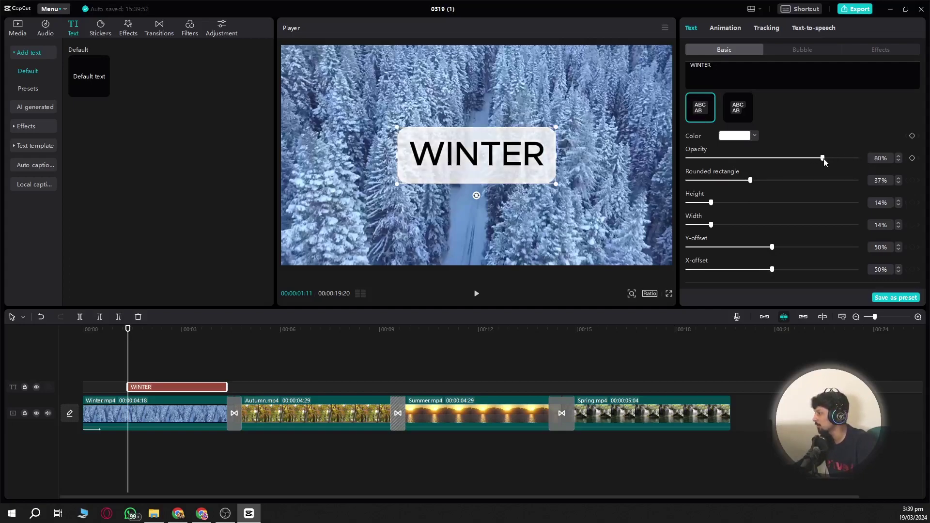
Set the WINTER title's text colour to dark grey, hex 4D4D4D
scroll(837, 141, up, 10)
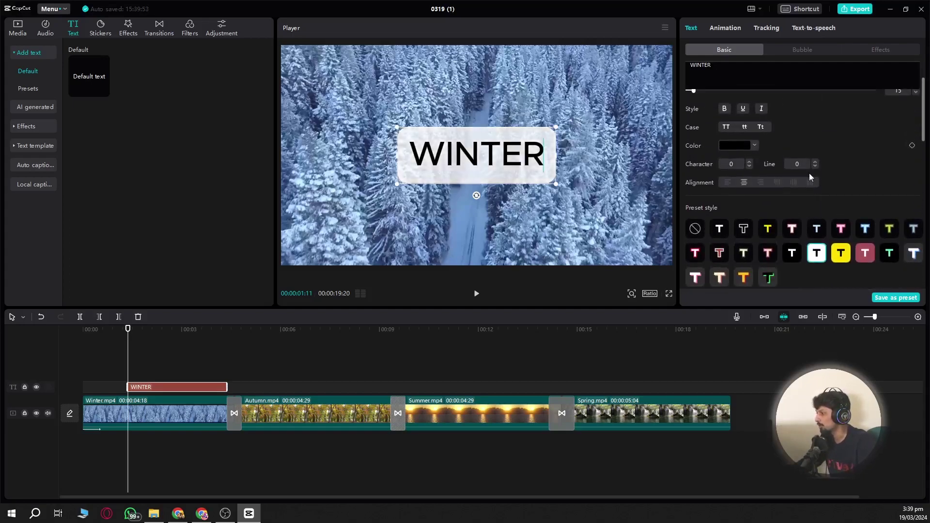
click(755, 146)
click(700, 198)
drag(700, 198, 688, 199)
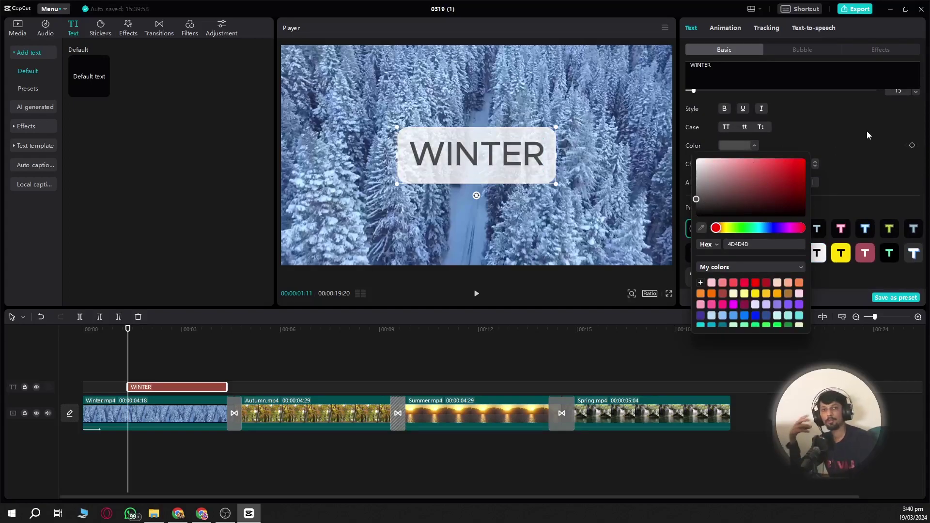
click(178, 363)
Extend the start of the WINTER title back to the beginning of the timeline and play it from there
drag(128, 386, 82, 387)
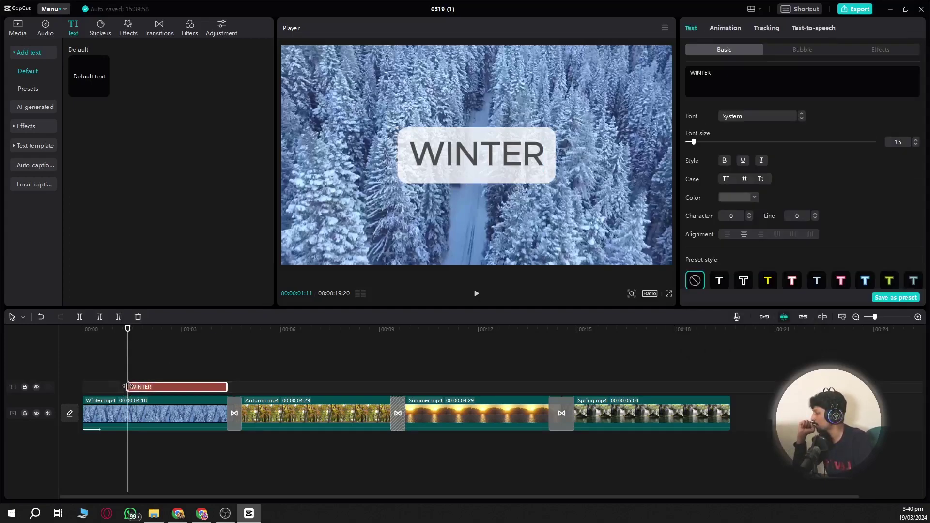
click(81, 331)
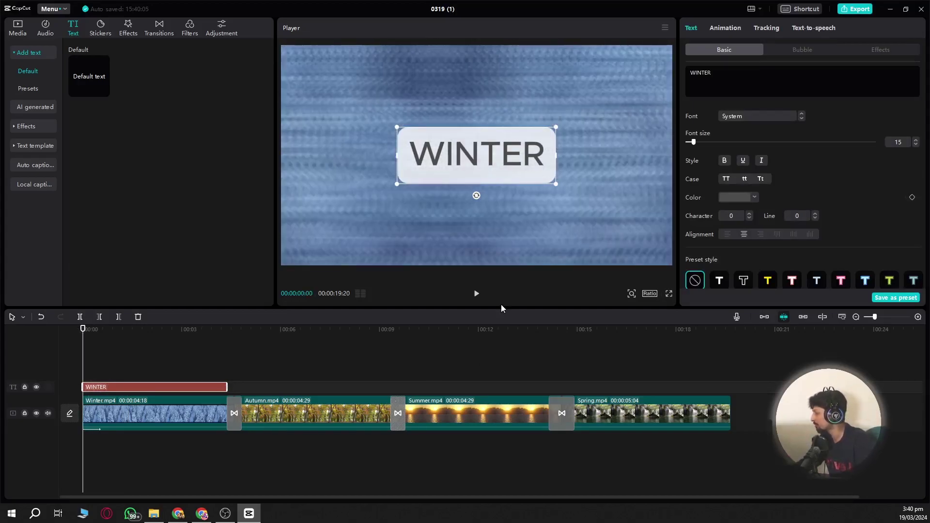
click(477, 297)
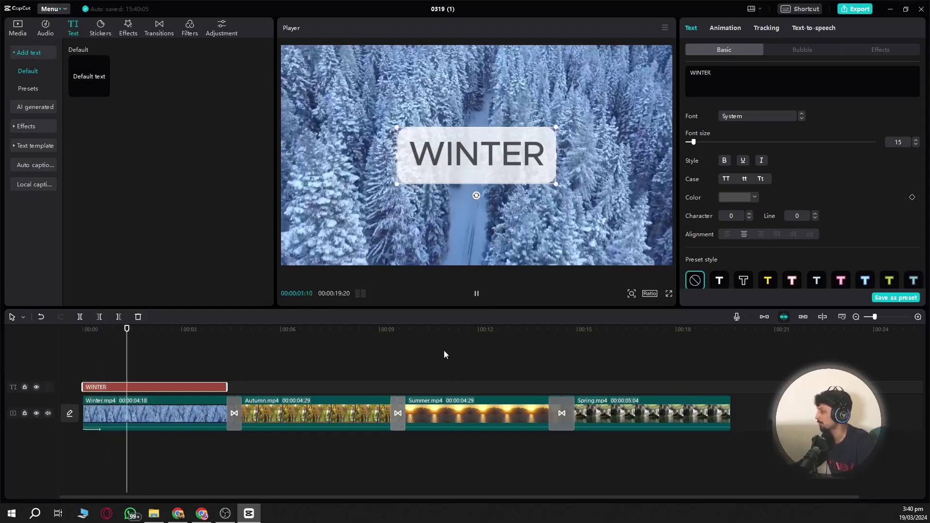
click(477, 294)
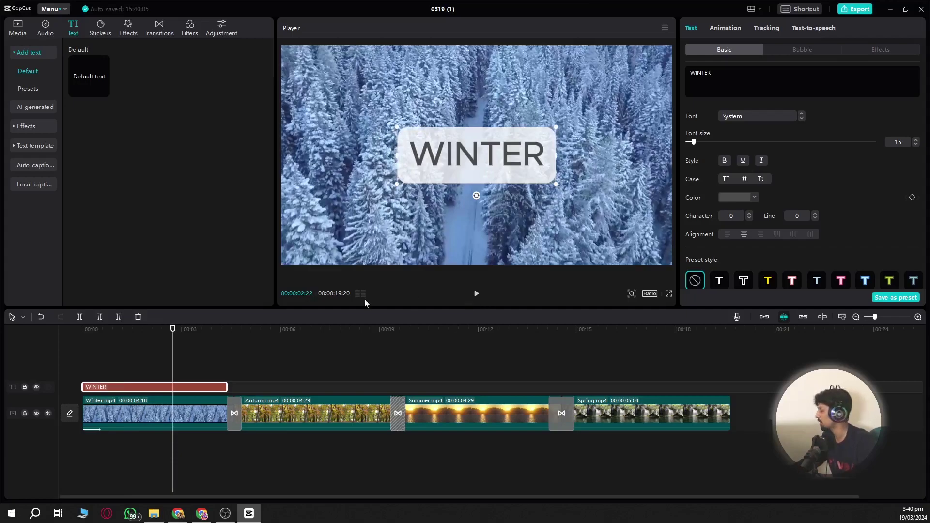
Try loop animations such as Flicker and Scrolling on the WINTER title and reset its loop animation to none
click(728, 29)
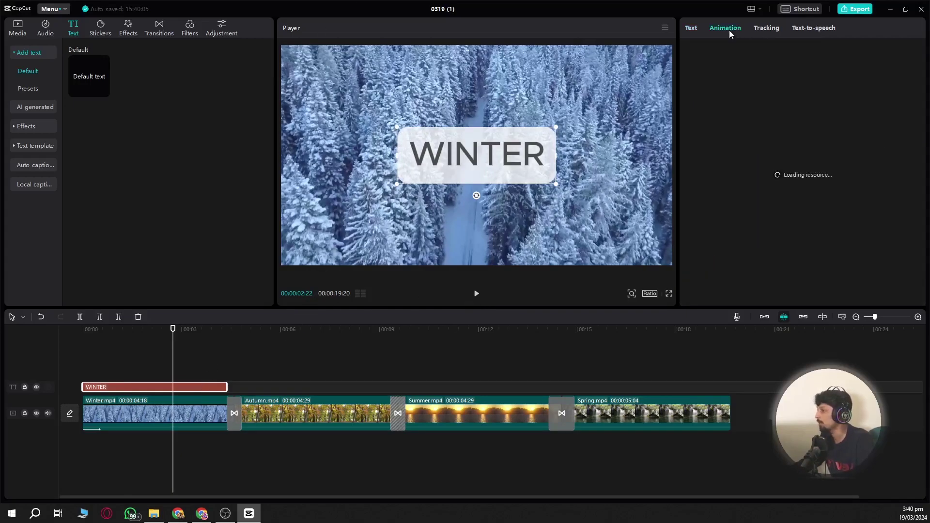
click(869, 53)
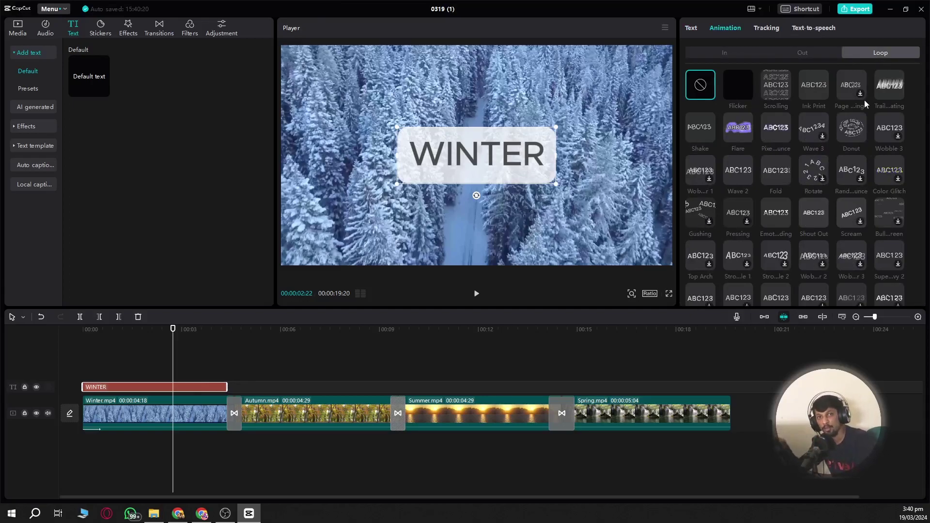
click(744, 83)
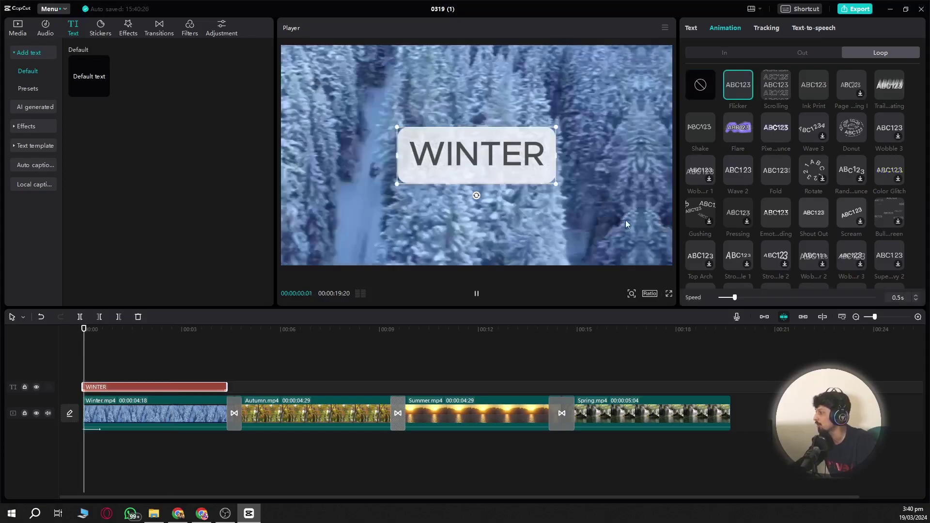
click(781, 89)
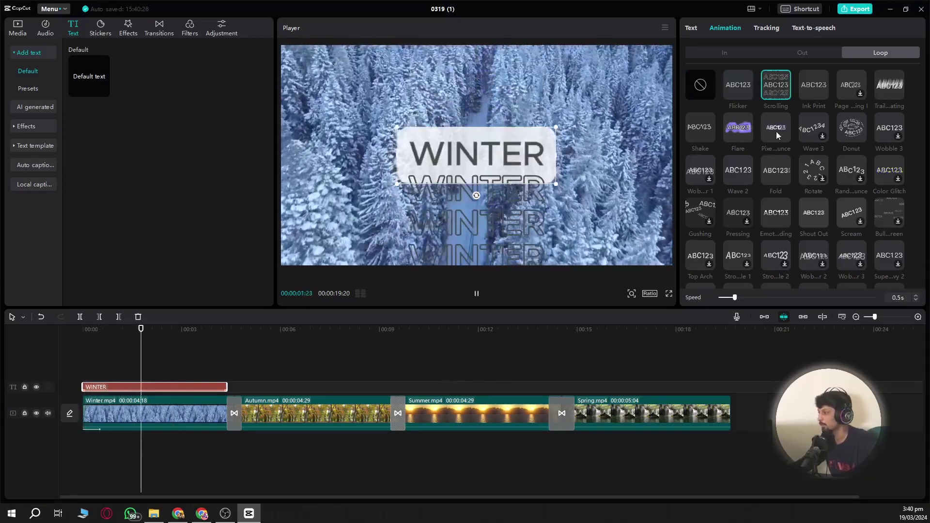
click(776, 132)
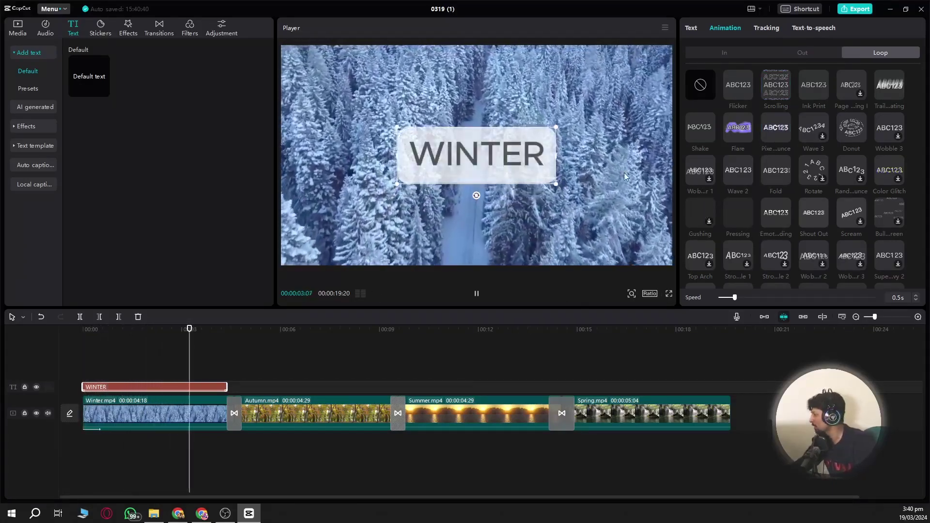
click(700, 85)
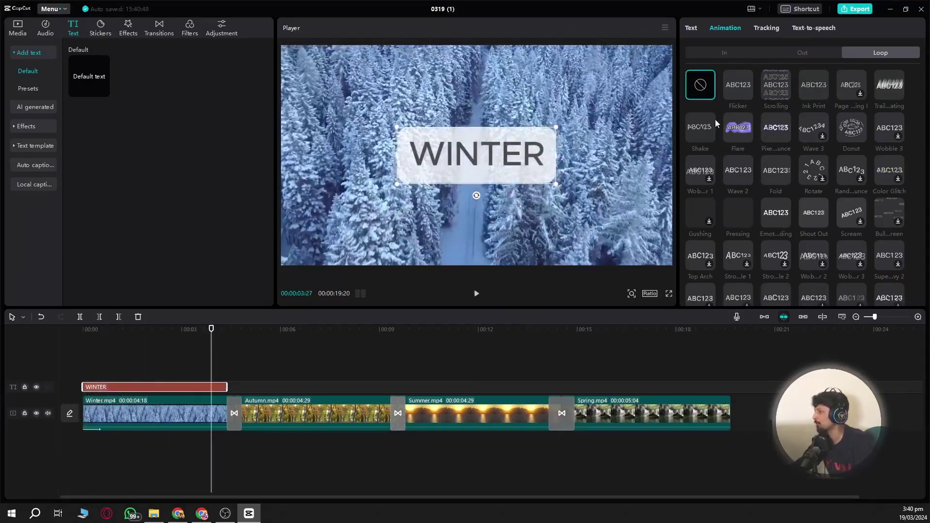
Apply the Typewriter in and Typewriter out animations to the WINTER title and play it from the start
click(745, 54)
click(741, 131)
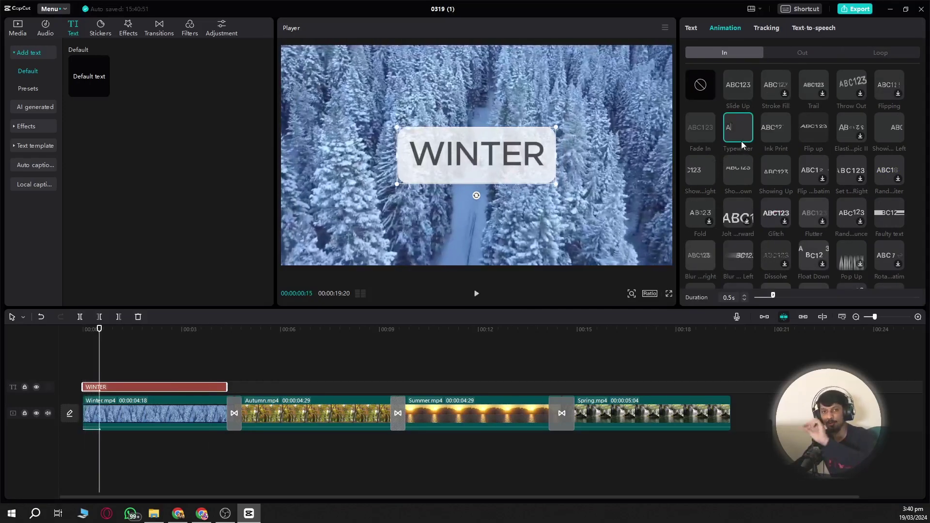
click(789, 53)
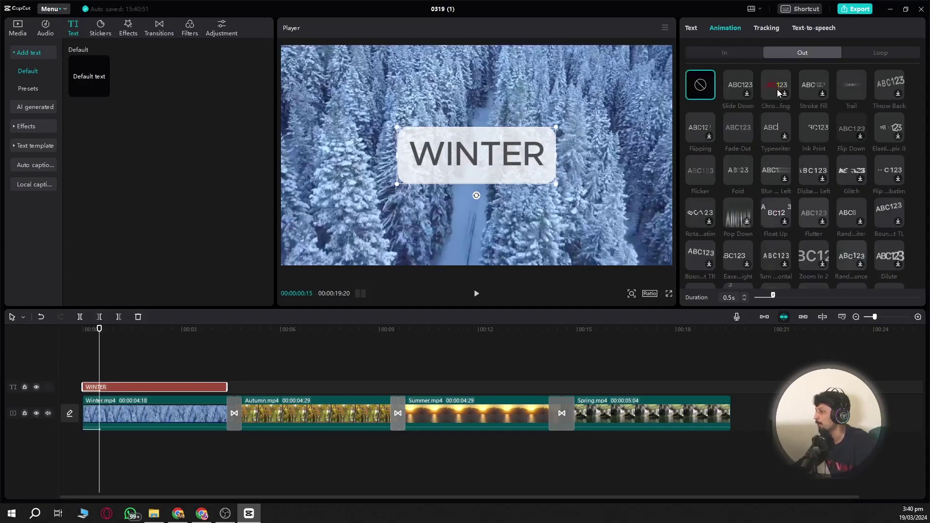
click(775, 126)
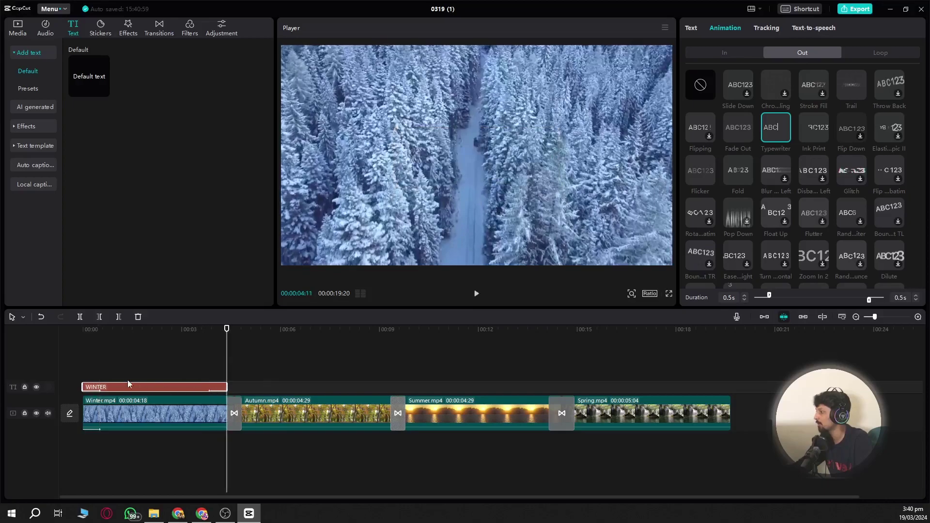
click(86, 332)
click(475, 294)
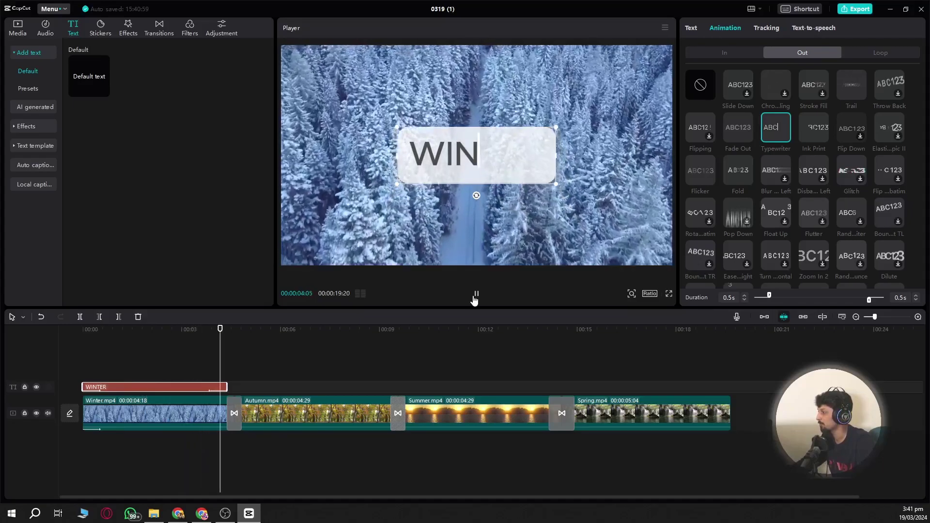
click(475, 294)
Trim both ends of the WINTER title so it runs from about 0.6 to 3.2 seconds within the Winter clip
drag(226, 388, 184, 388)
drag(83, 388, 101, 388)
click(152, 339)
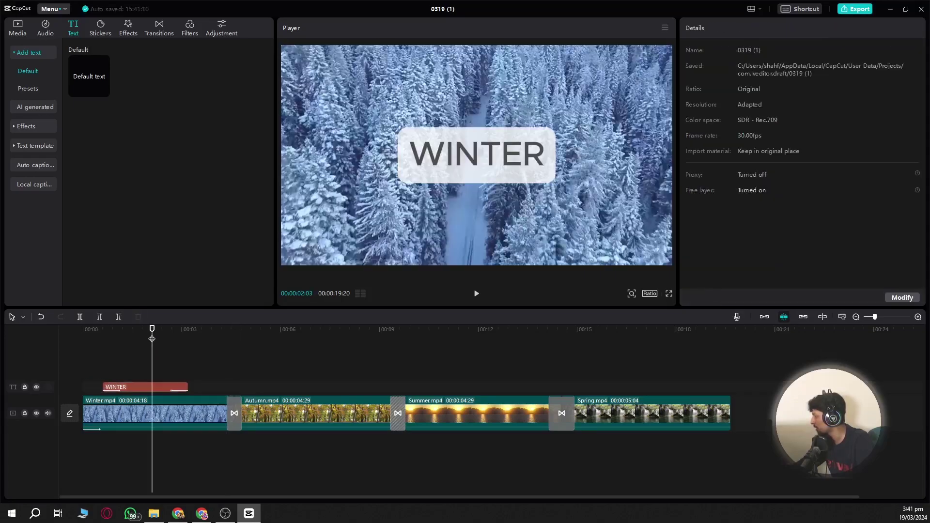
Move the WINTER title to the bottom centre of the video frame, scale it down, and play the result
click(150, 388)
drag(524, 172, 525, 233)
drag(554, 195, 489, 236)
click(257, 353)
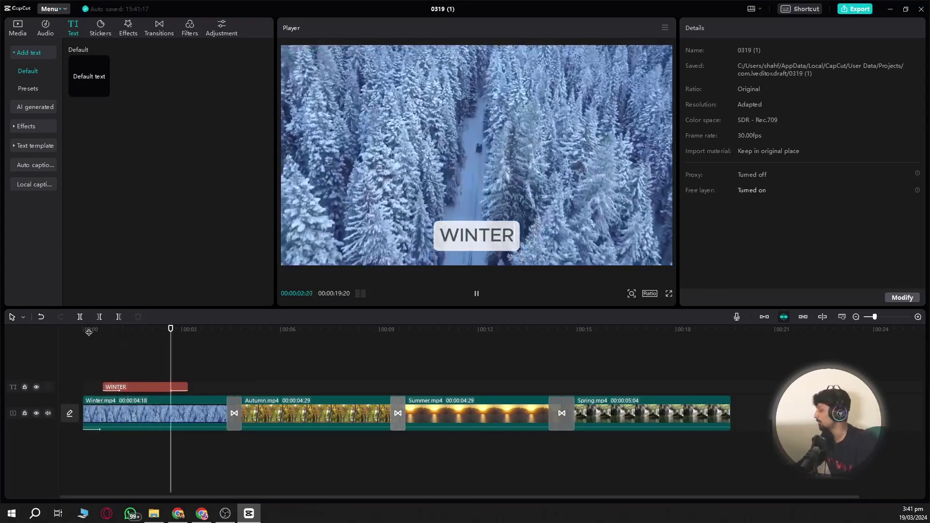
click(478, 296)
Copy the WINTER title and place the duplicate on the same text track above the Autumn clip
click(147, 387)
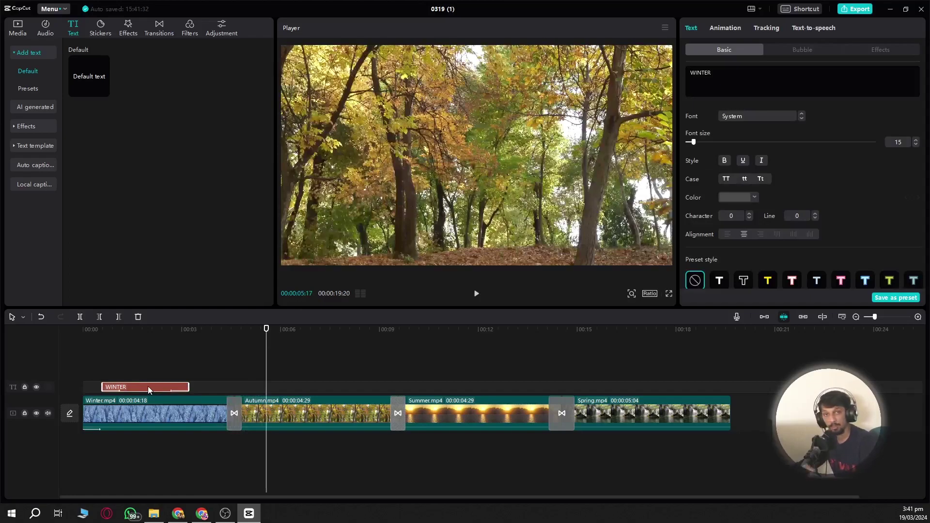
key(ctrl+c)
key(ctrl+v)
drag(286, 378, 286, 387)
key(space)
key(space)
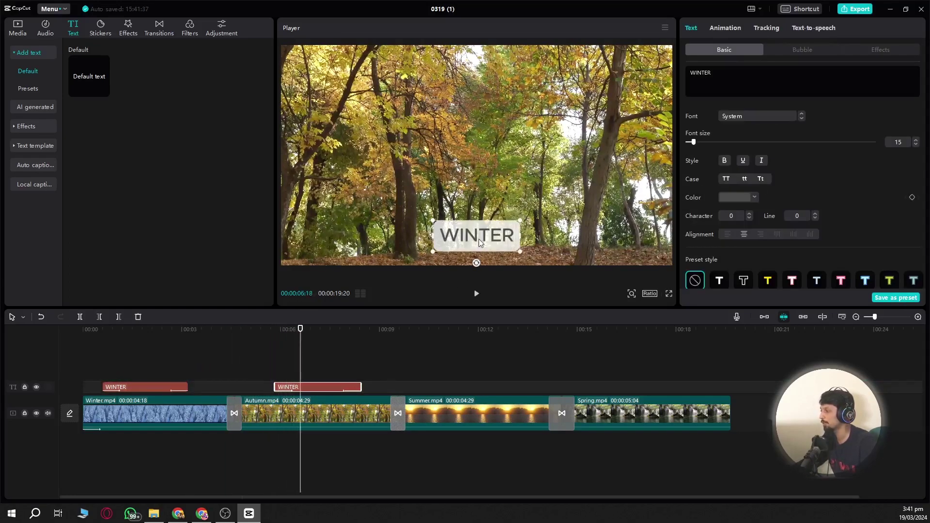
Change the copied title's text to SUMMER and set its background colour to yellow, hex FFCC41
double_click(482, 233)
text(SUMMER)
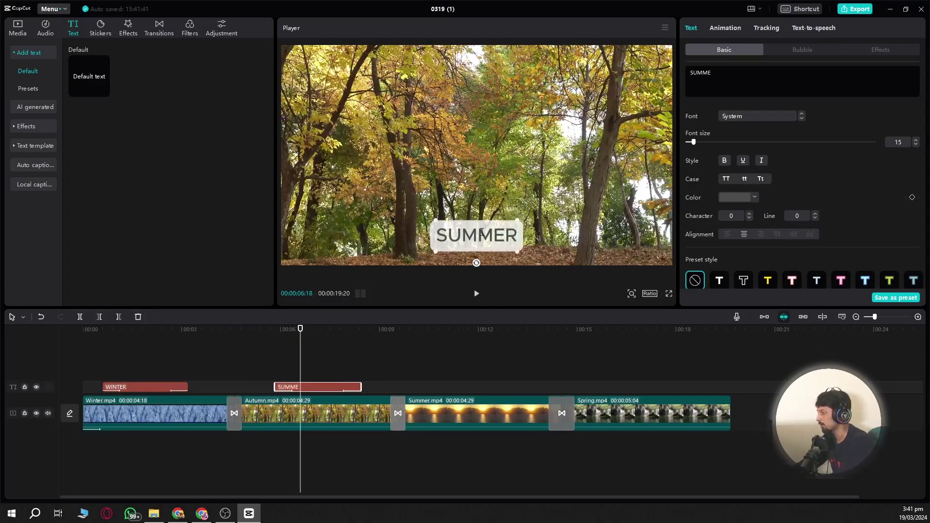
scroll(856, 208, down, 10)
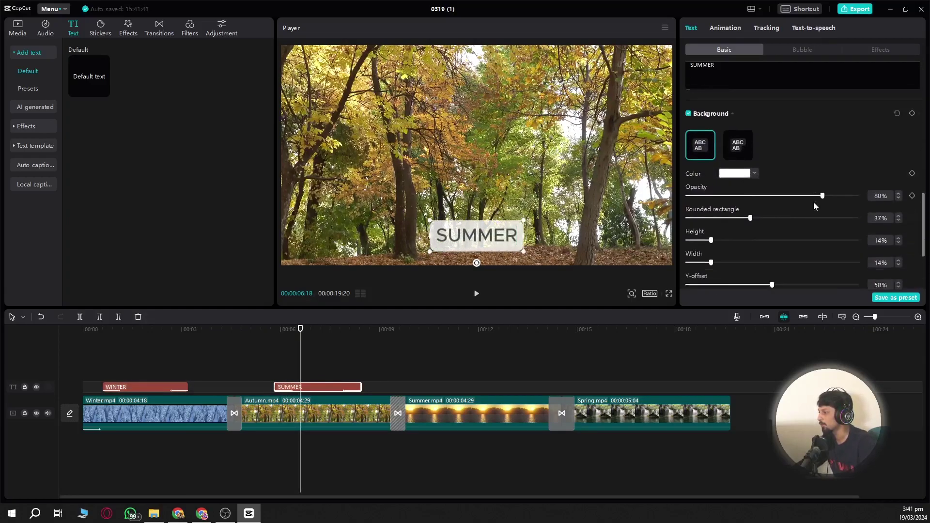
click(747, 107)
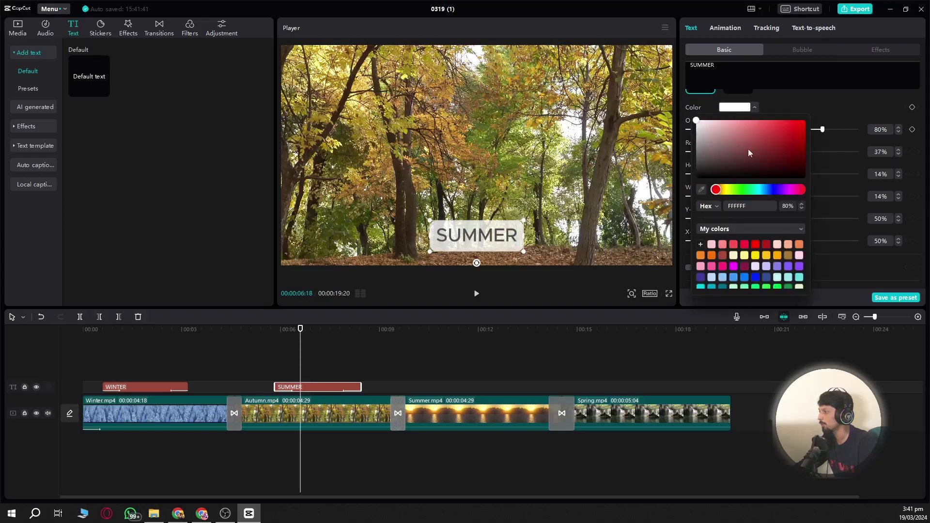
click(728, 190)
drag(756, 138, 779, 119)
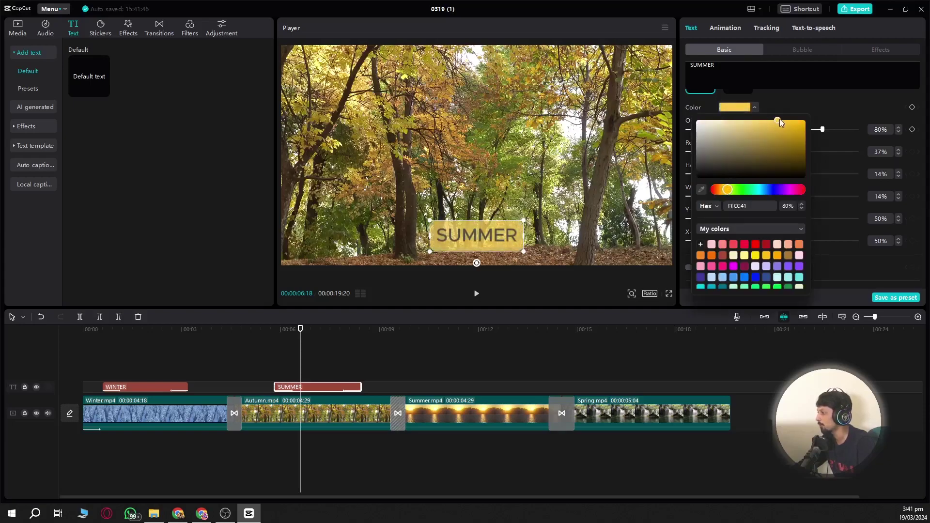
Place a copy of the SUMMER title above the Summer clip and change the text of the title above the Autumn clip to AUTUMN
click(371, 351)
drag(333, 386, 485, 390)
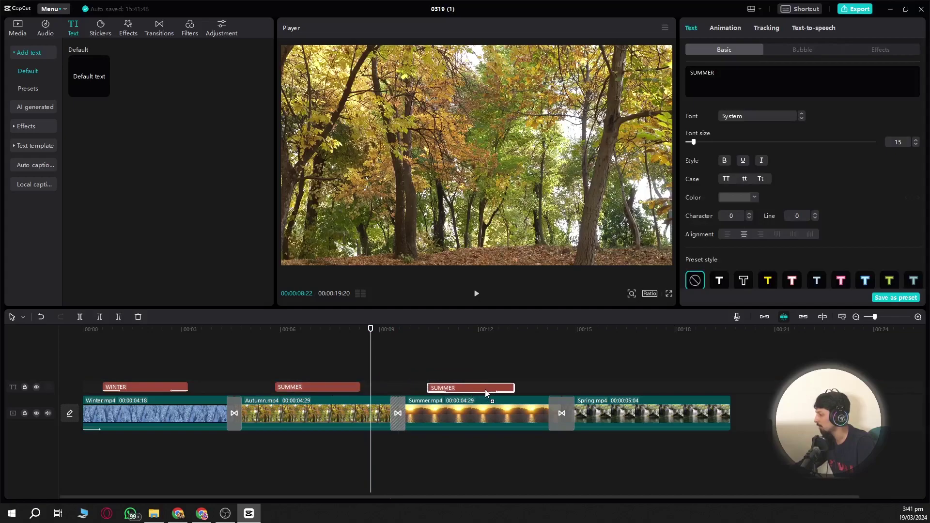
click(318, 339)
click(313, 387)
double_click(464, 237)
text(AUTUMN)
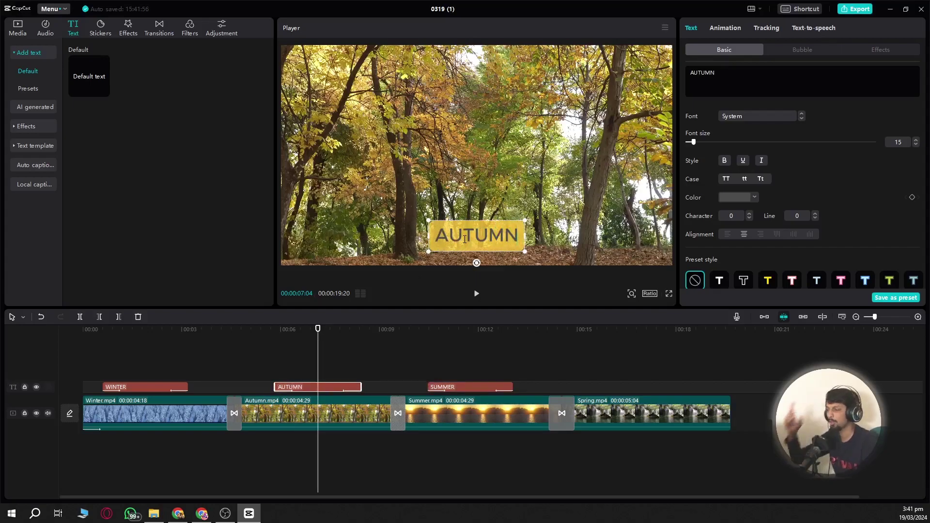
Set the AUTUMN title's background colour to a darker yellow, hex DDAF36
scroll(838, 208, down, 8)
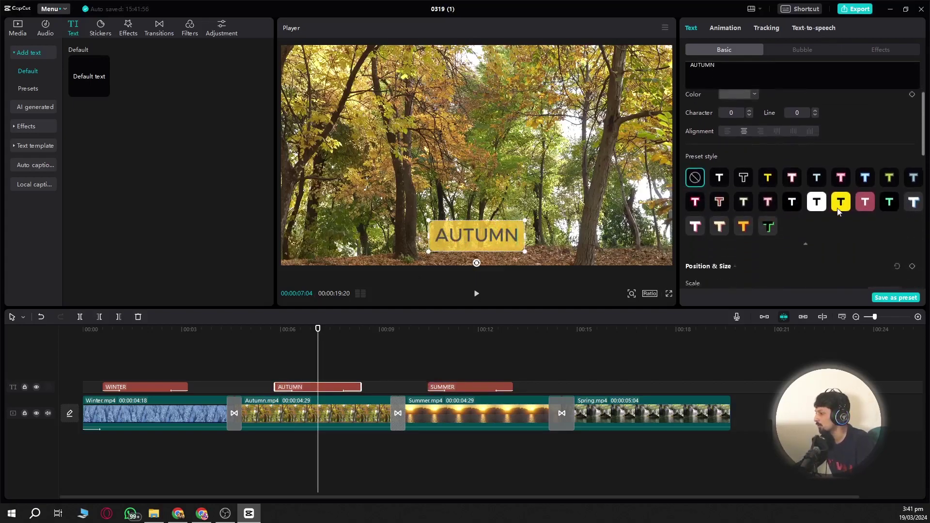
scroll(799, 223, down, 3)
scroll(802, 244, up, 2)
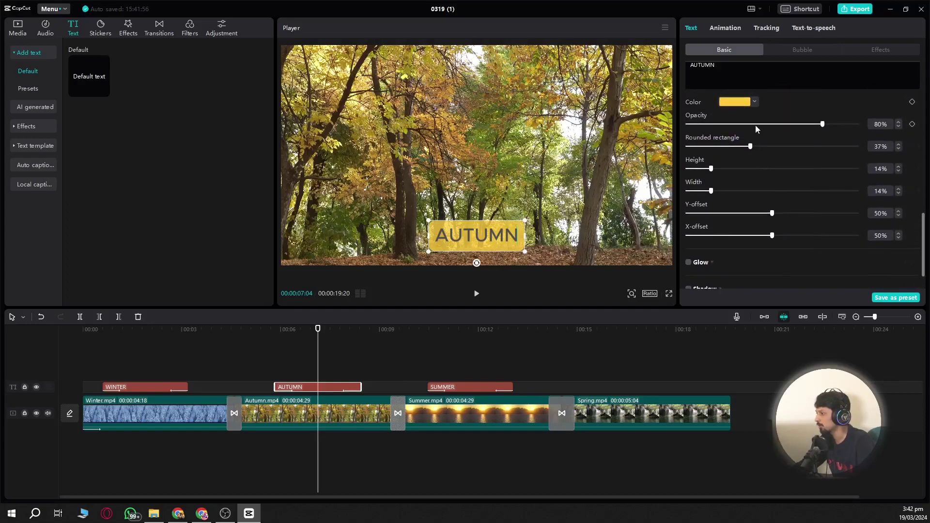
click(754, 103)
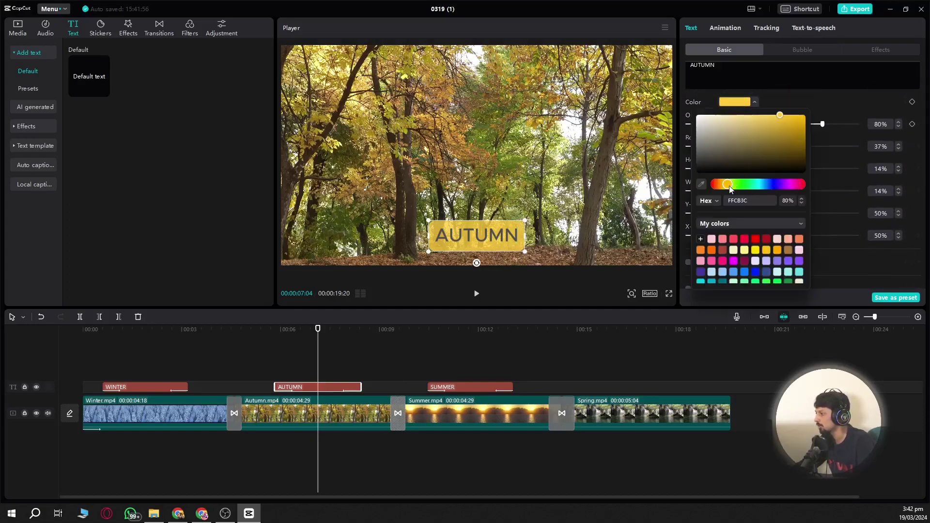
mouse_move(781, 124)
mouse_down()
mouse_move(789, 123)
mouse_move(779, 123)
mouse_up()
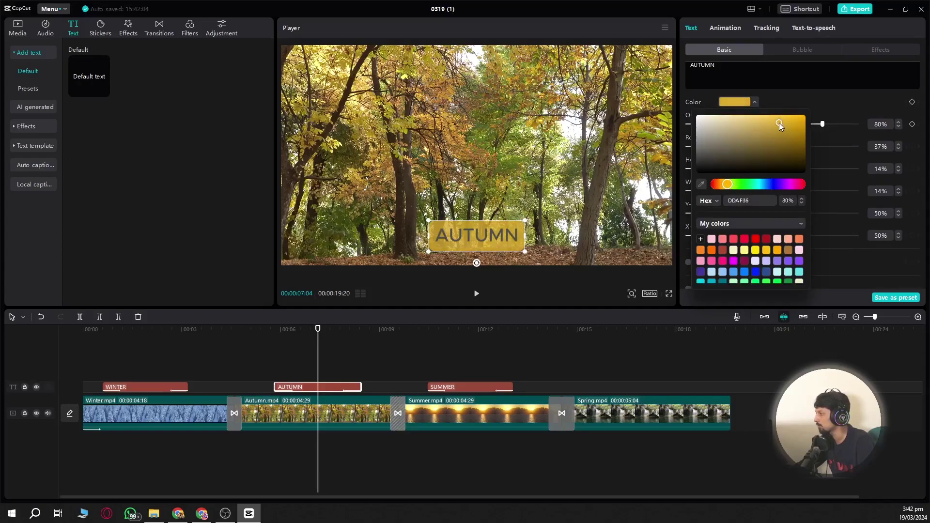
click(274, 367)
Place a copy of the SUMMER title above the Spring clip and change its text to SPRING
drag(471, 332, 635, 332)
drag(470, 385, 647, 392)
double_click(484, 233)
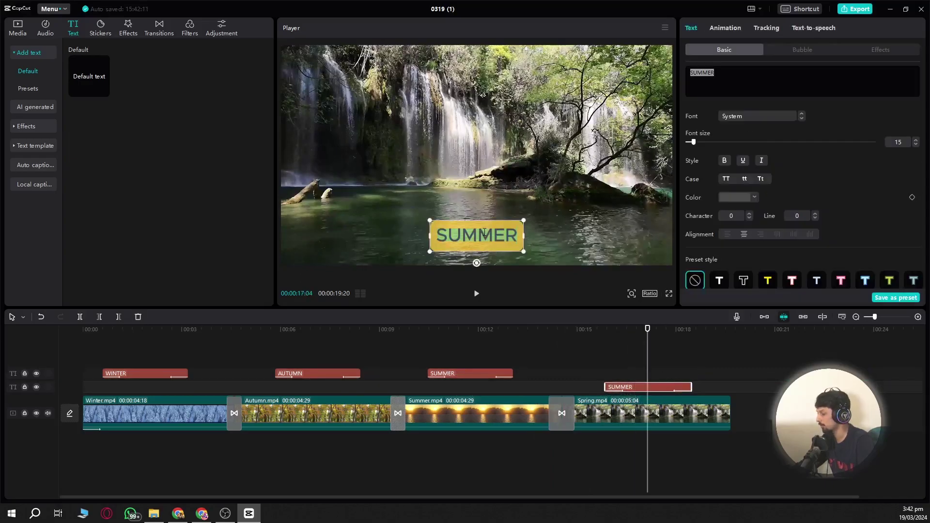
text(SPRING)
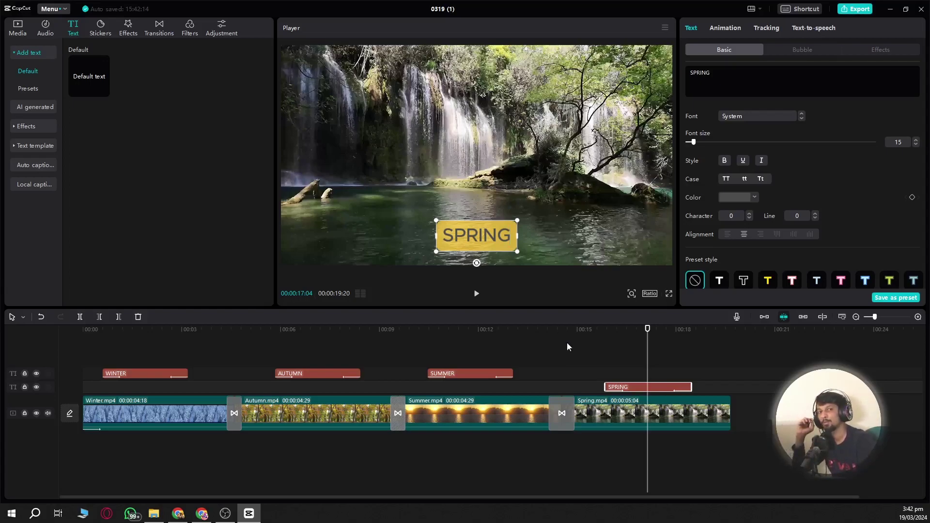
Set the SPRING title's background colour to light green, hex 84DF61
scroll(814, 199, down, 10)
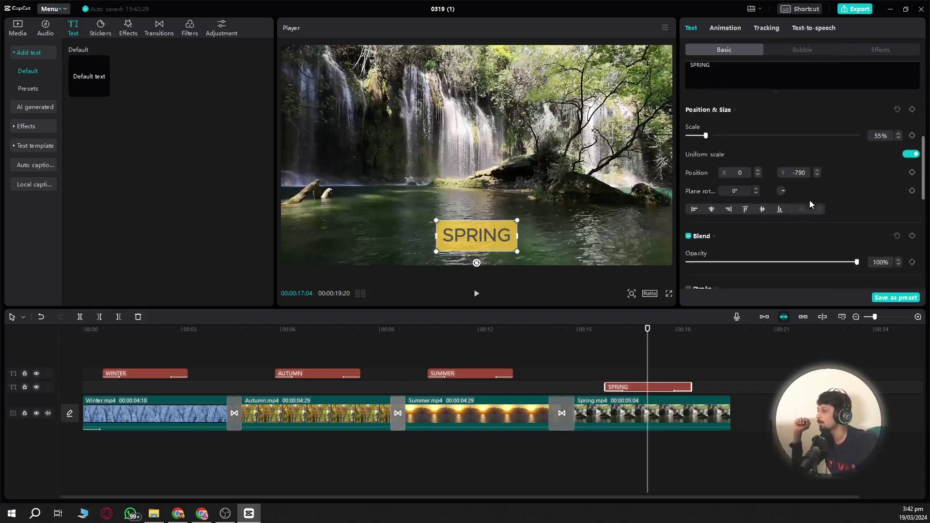
click(755, 175)
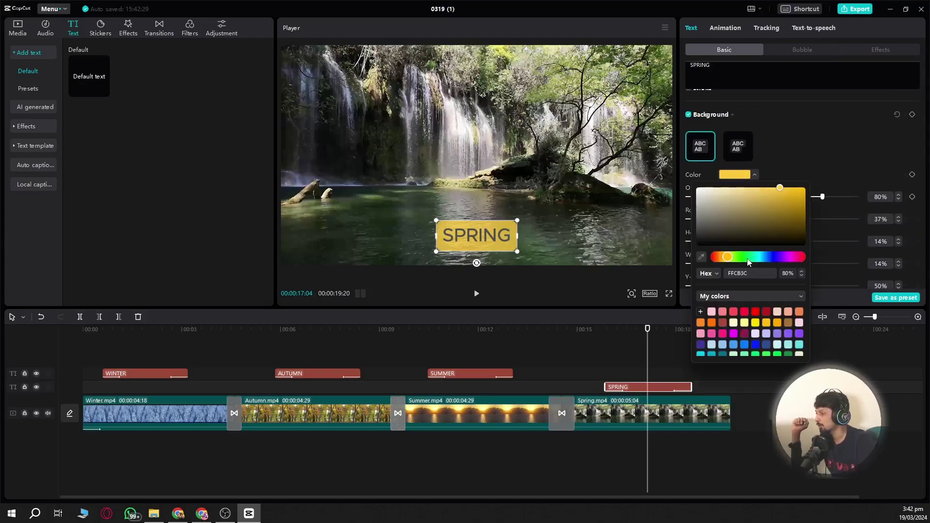
click(757, 195)
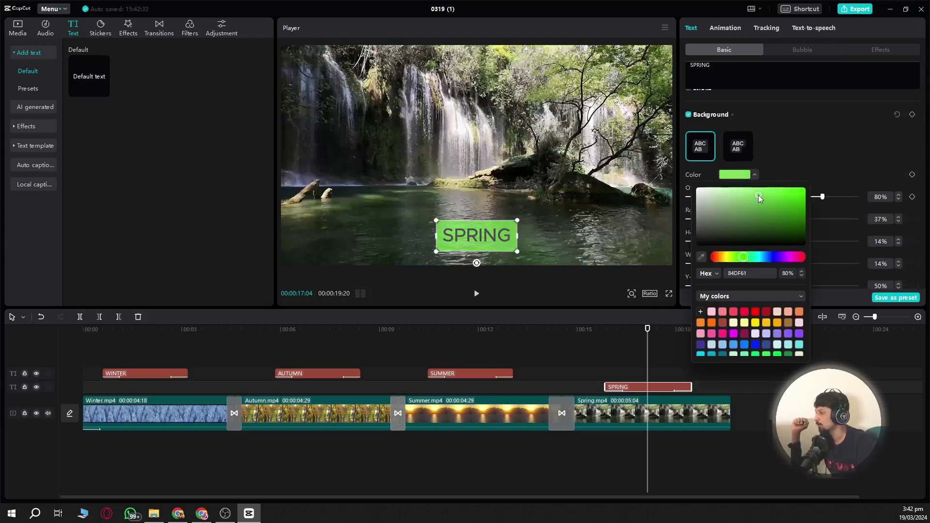
click(172, 358)
Play the project from the start until the AUTUMN title is on screen
click(92, 330)
click(83, 330)
click(477, 293)
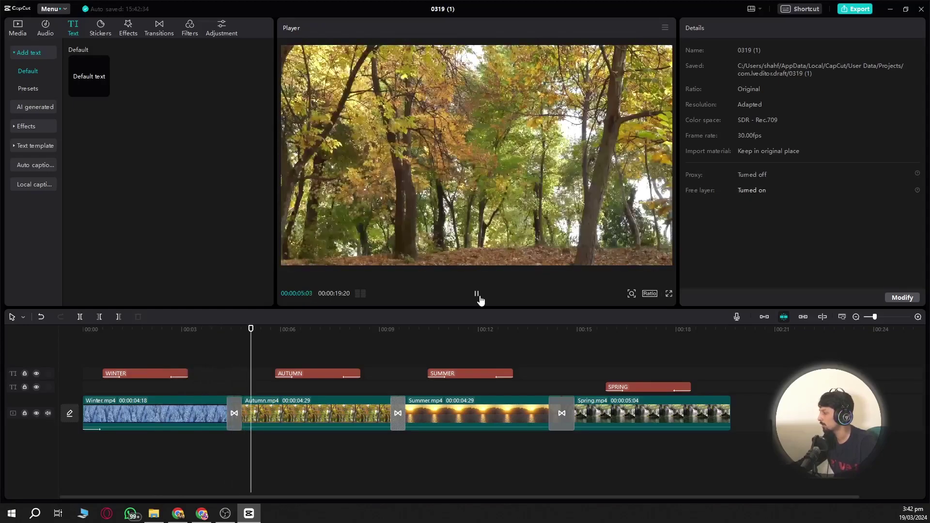
click(479, 297)
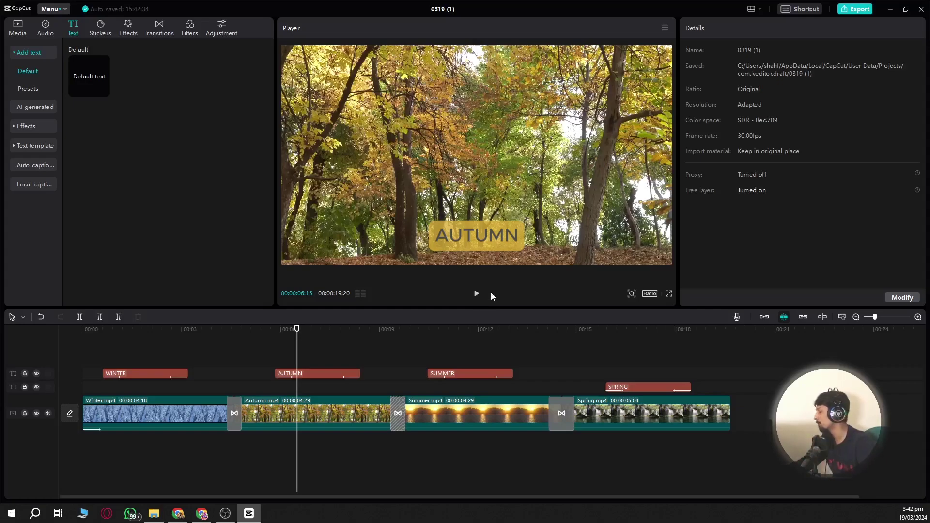
Add Sample Music.mp3 from the project media to an audio track beneath the clips, starting at 00:00
click(17, 27)
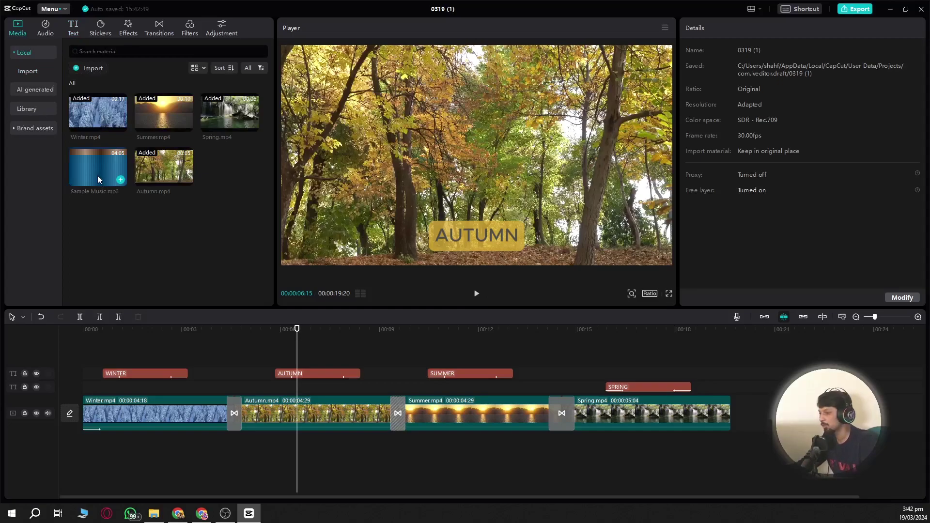
drag(98, 178, 112, 452)
key(b)
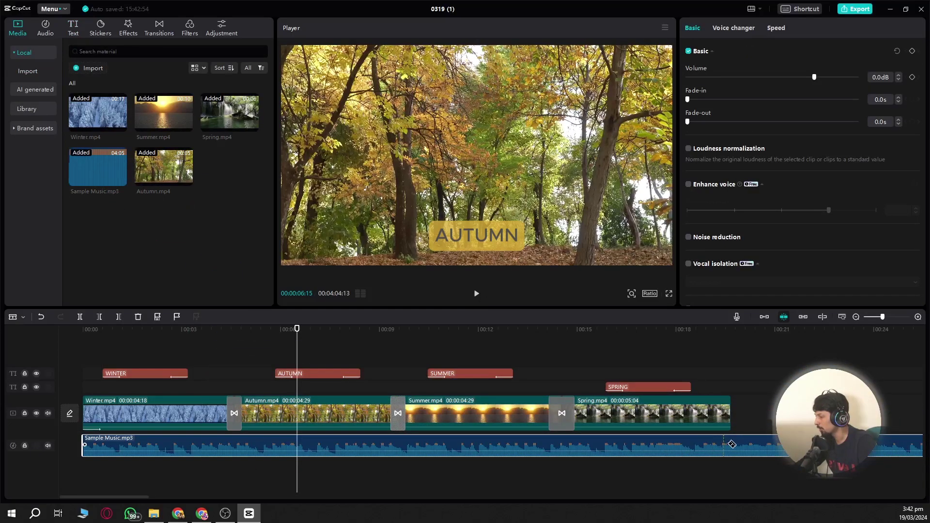
click(529, 363)
click(260, 446)
click(45, 356)
Play the opening, the stretch from the Summer clip into Spring, and the Autumn section to check the music with the titles
click(76, 329)
key(space)
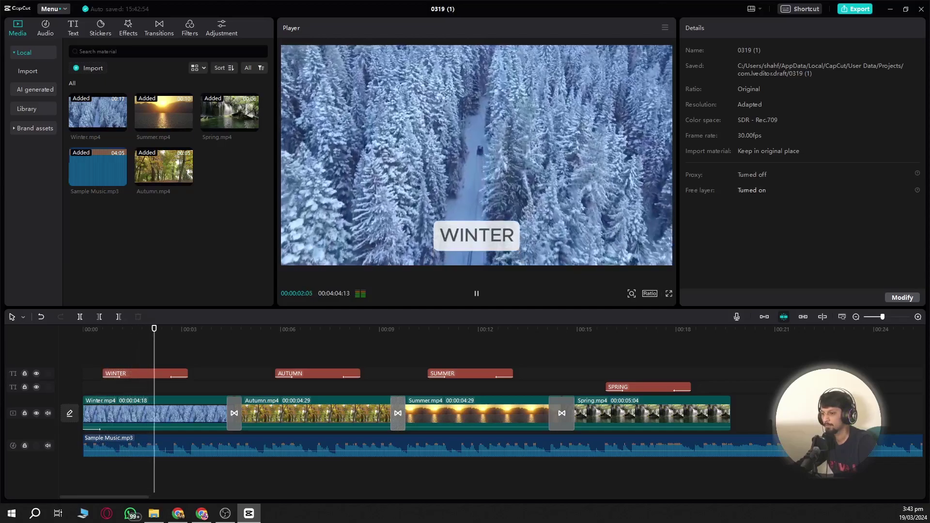
key(space)
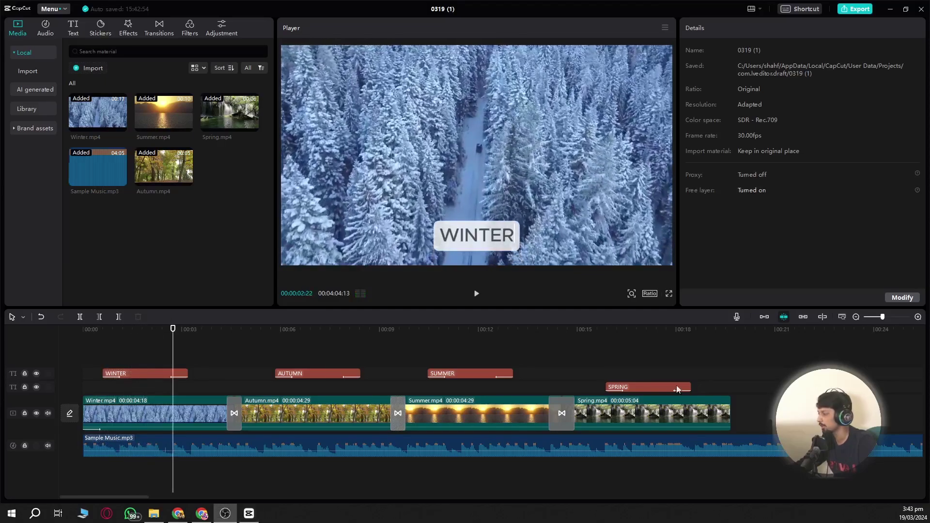
click(514, 330)
key(space)
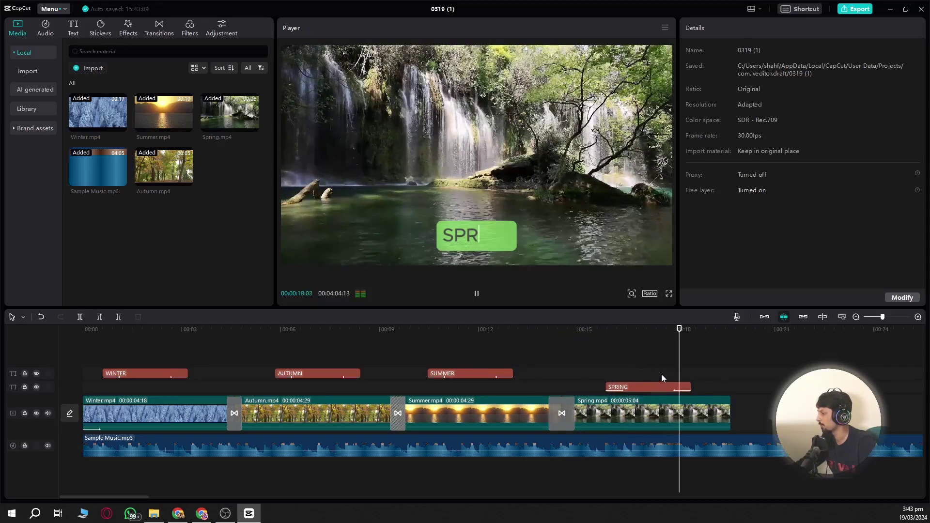
click(330, 331)
key(space)
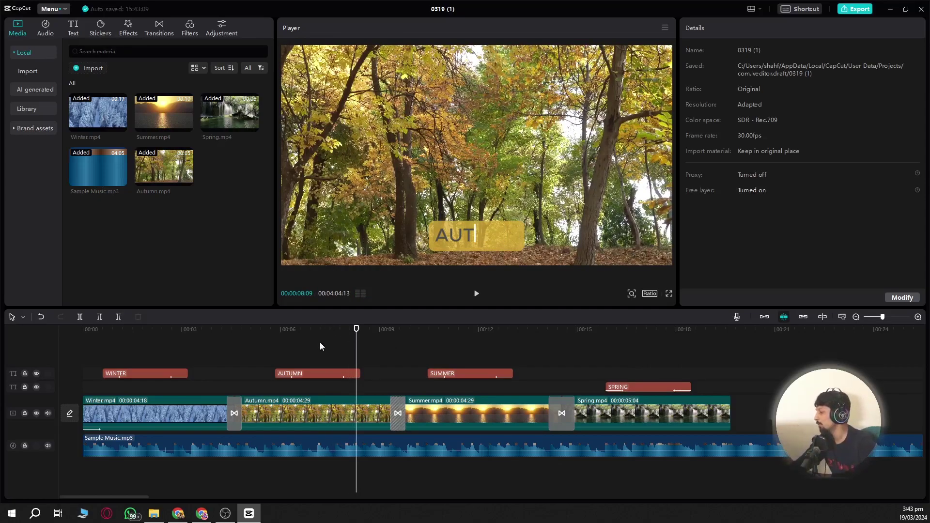
Move the playhead to the end of the Spring clip, at 00:00:19:20
drag(879, 317, 870, 318)
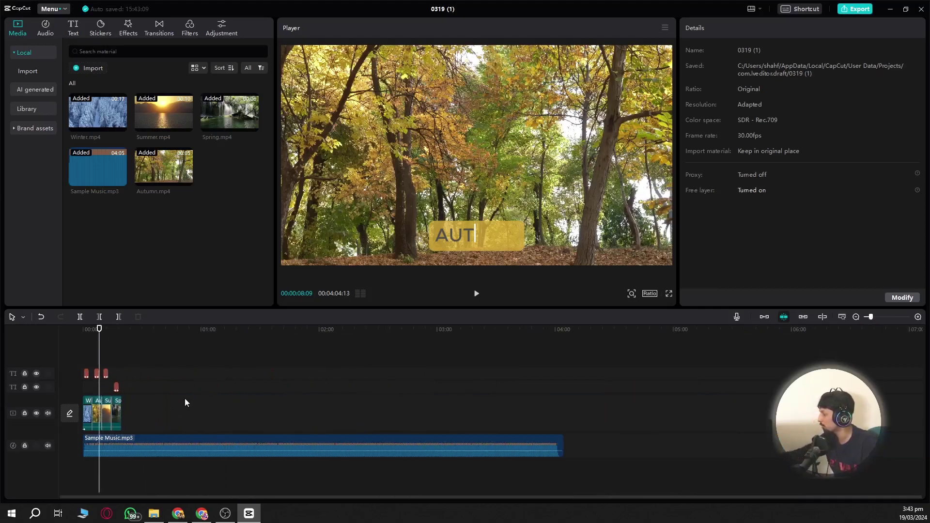
mouse_move(389, 450)
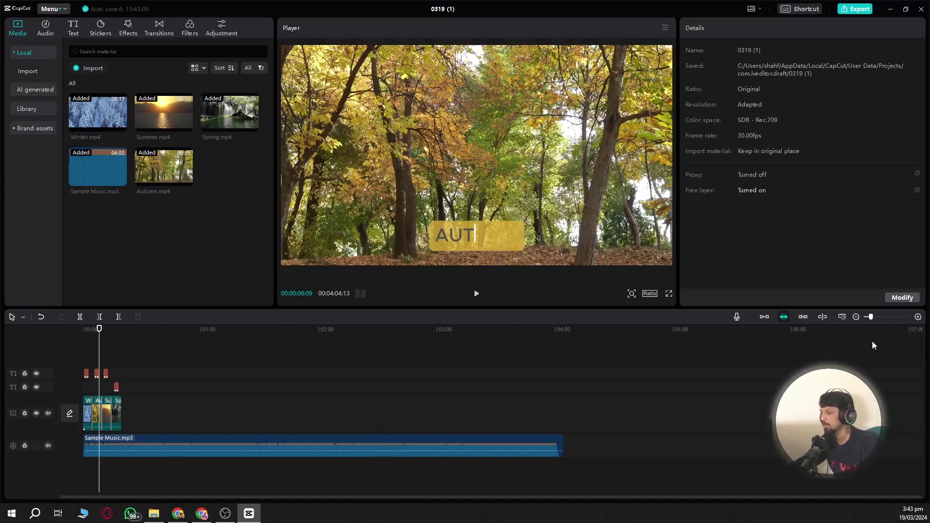
drag(874, 315, 884, 317)
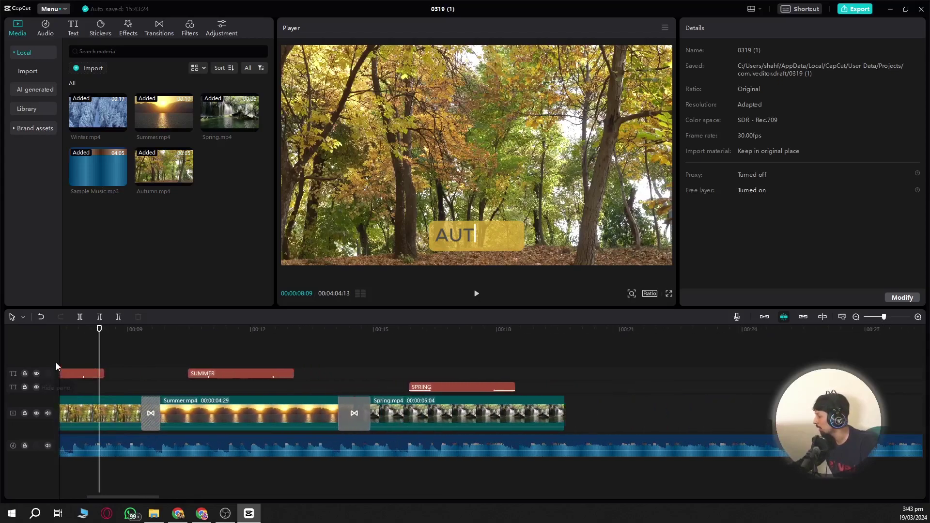
click(557, 452)
click(563, 452)
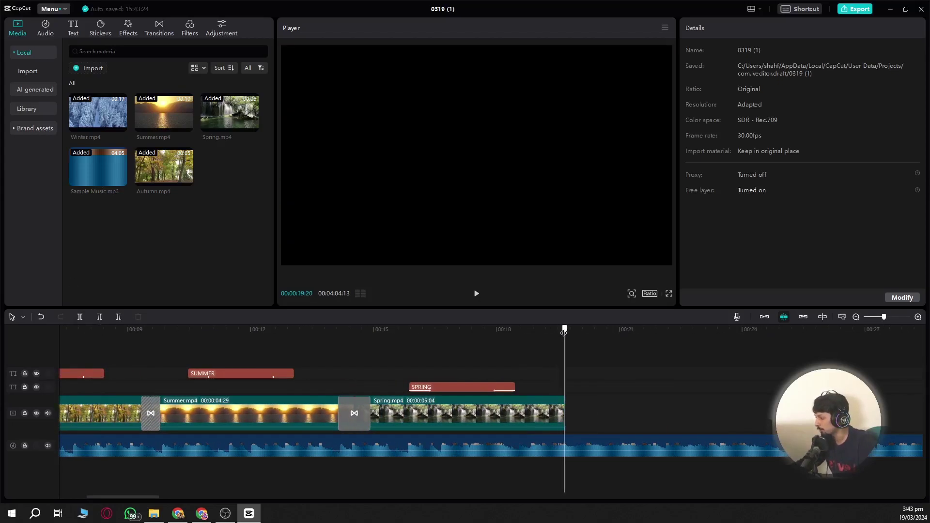
Try cutting Sample Music.mp3 at the end of the Spring clip with the Split tool, and undo the cut
click(552, 451)
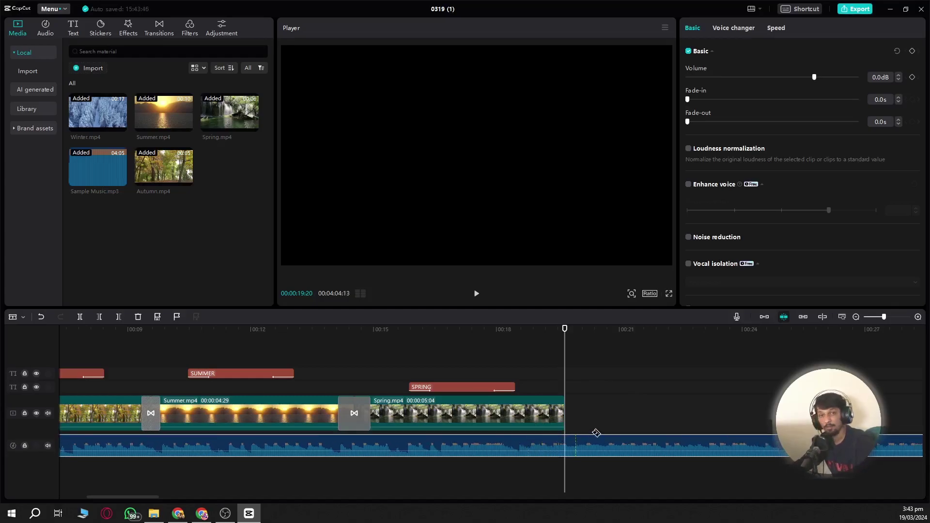
key(b)
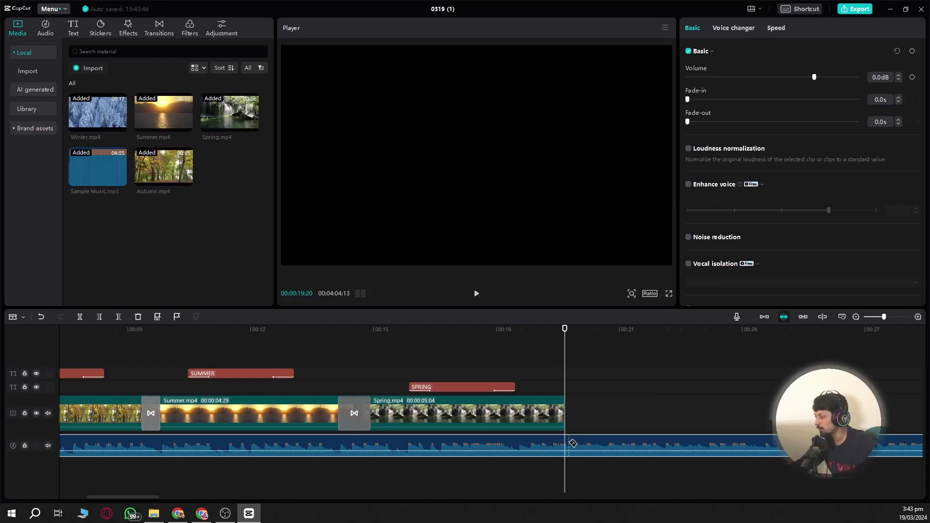
click(565, 443)
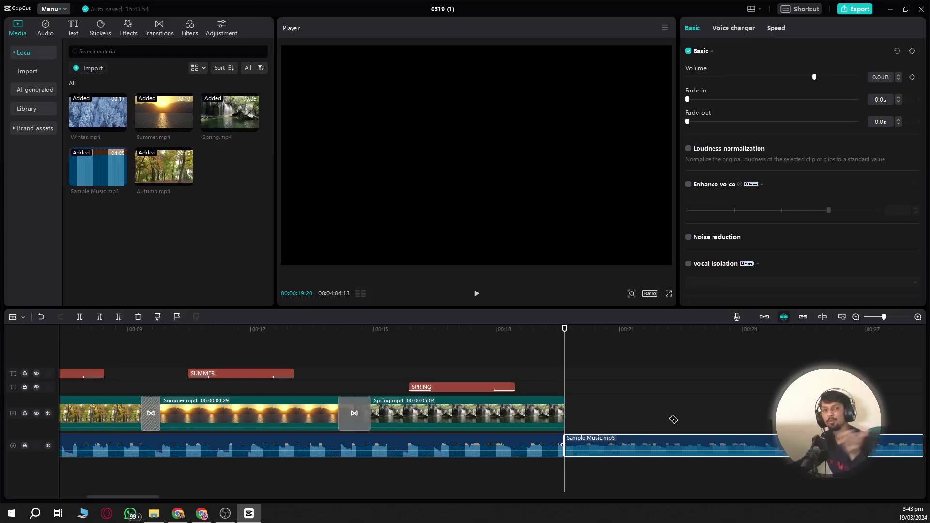
key(ctrl+z)
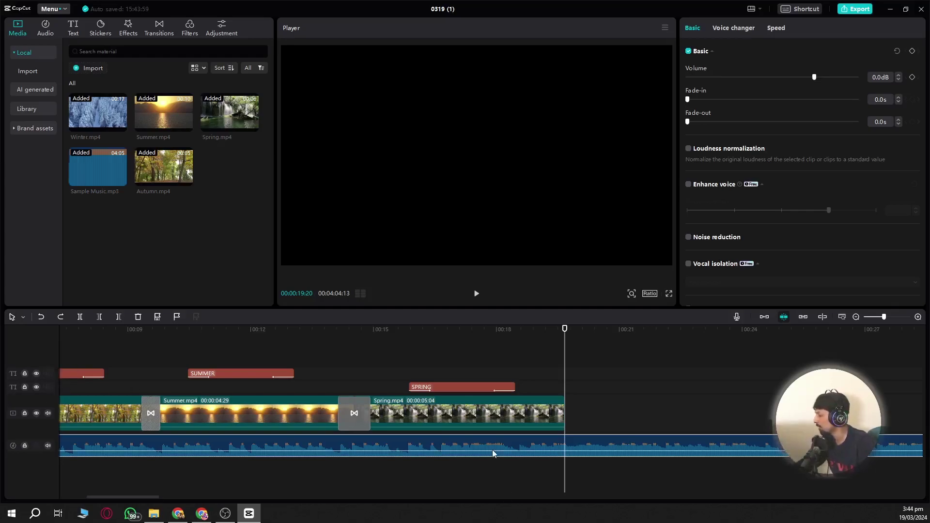
Split Sample Music.mp3 at the end of the Spring clip and delete the part beyond the video
click(81, 317)
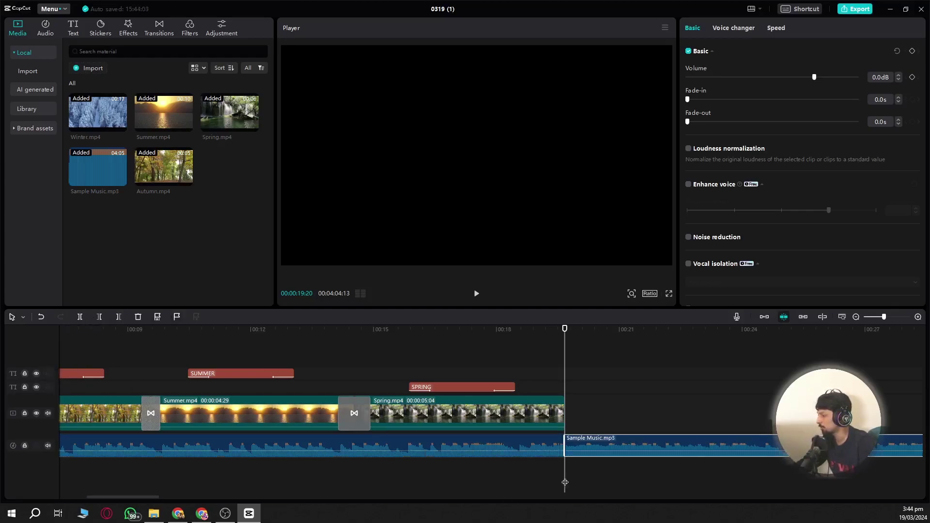
click(613, 410)
click(599, 449)
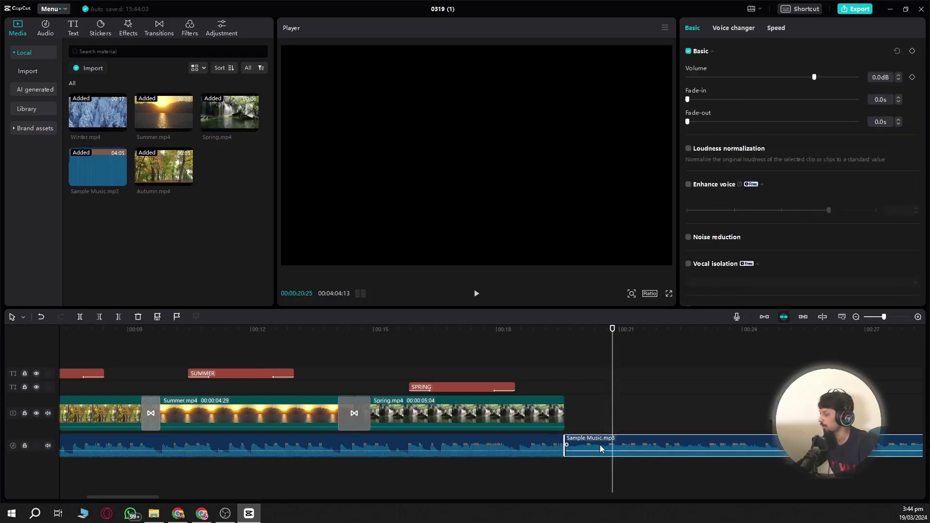
key(Delete)
Play the end of the project and set both the fade-in and fade-out of the remaining music to 3.7 s
click(484, 449)
click(638, 333)
key(space)
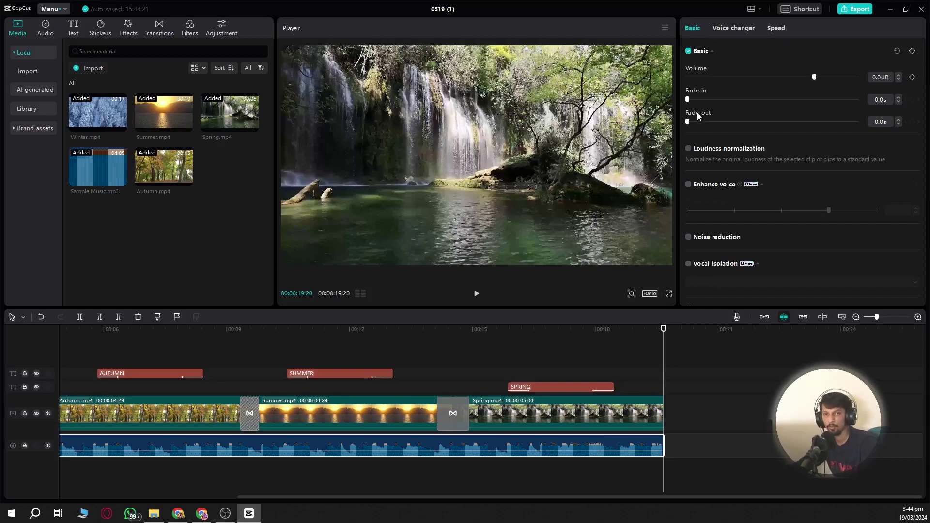
drag(698, 103, 751, 123)
drag(338, 497, 127, 478)
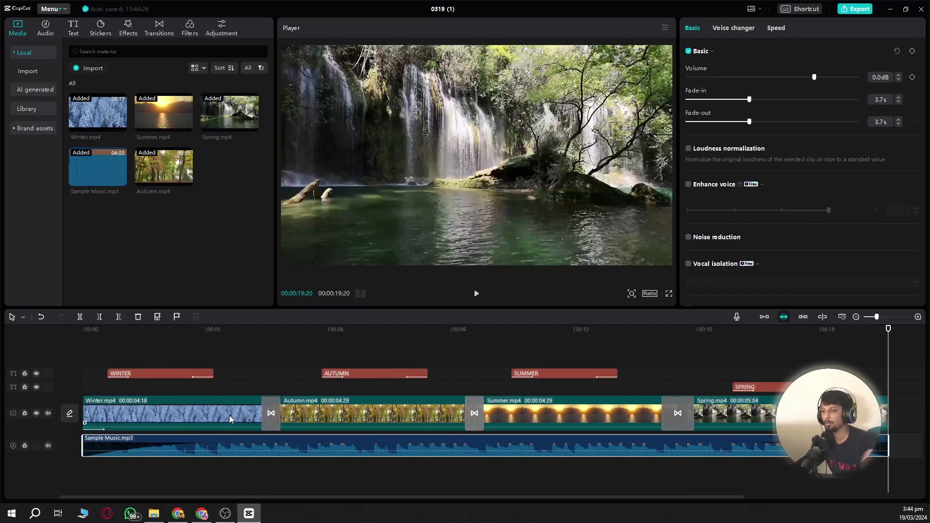
mouse_move(249, 450)
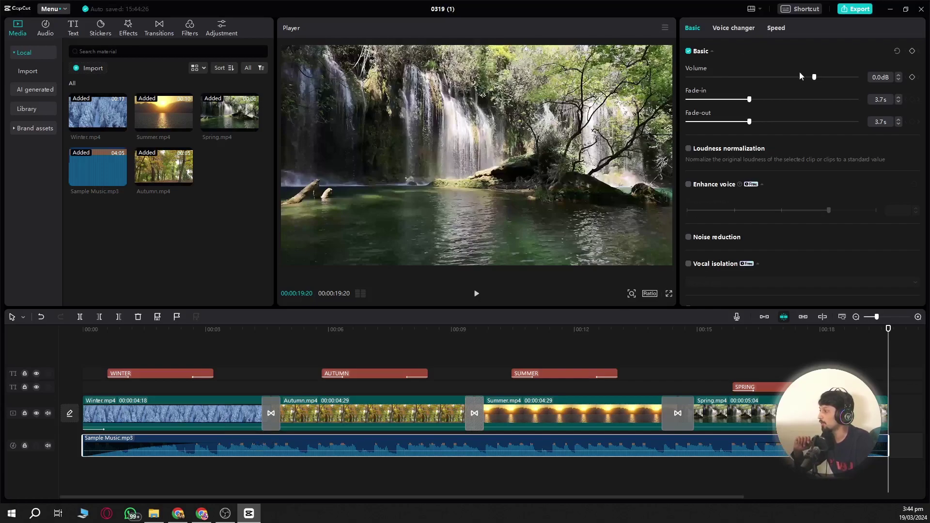
Lower the music's volume to -12.7 dB and play the whole project from the start
drag(814, 79, 787, 78)
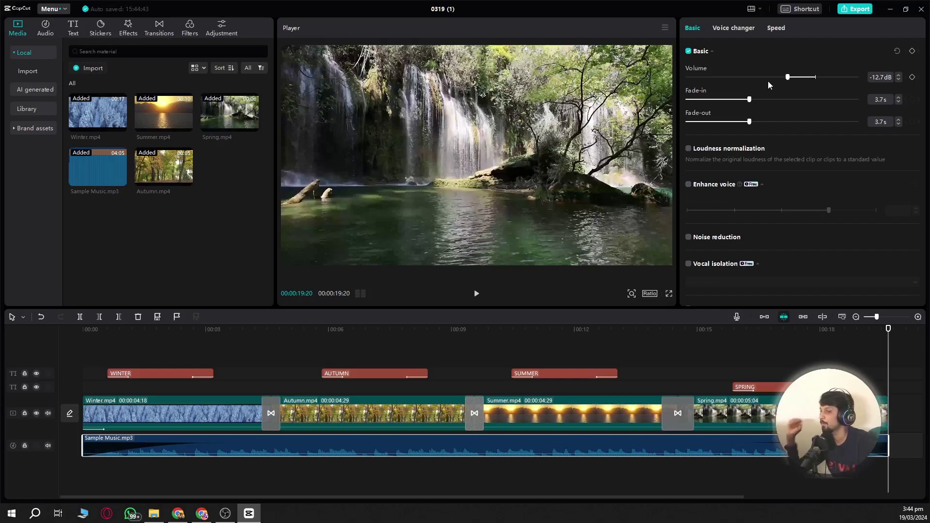
click(88, 332)
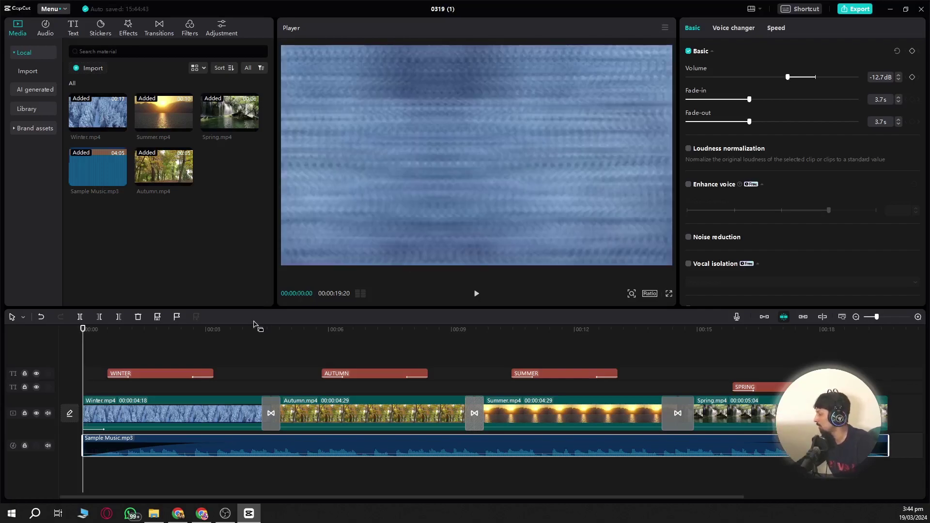
click(477, 294)
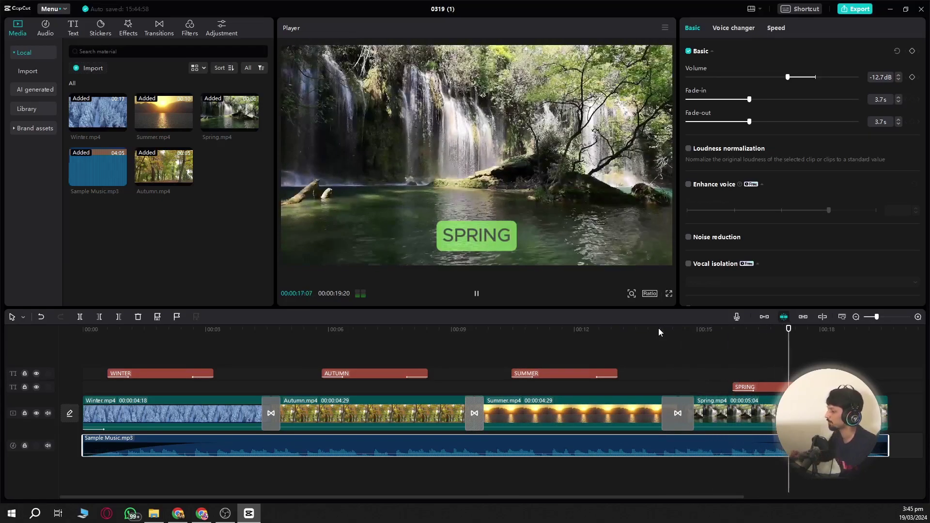
Stop playback, apply the Fade Out exit animation to the Spring clip, and return to the end of the Summer clip
key(space)
click(732, 414)
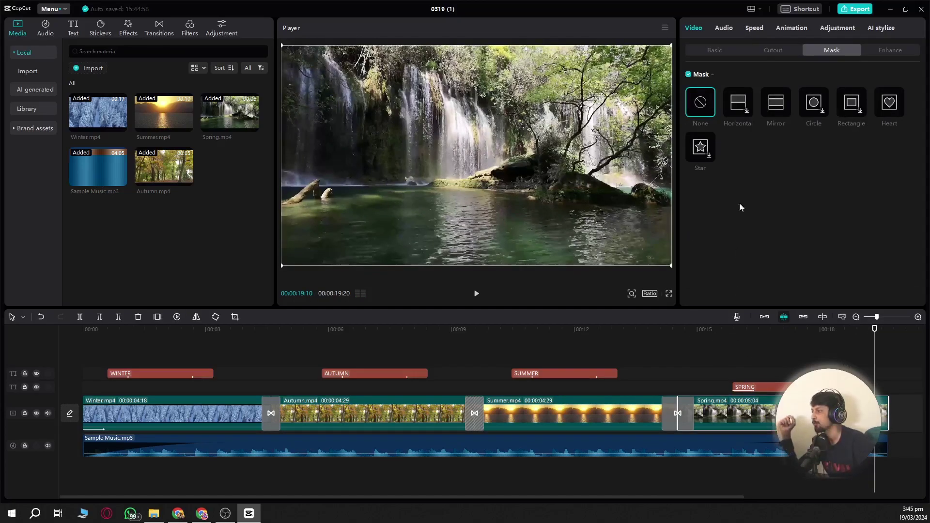
click(791, 29)
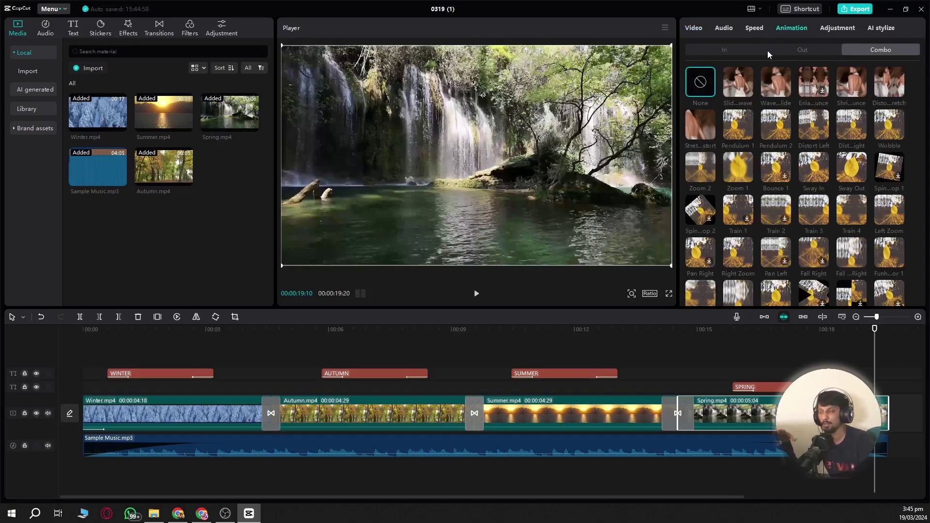
click(781, 50)
click(777, 86)
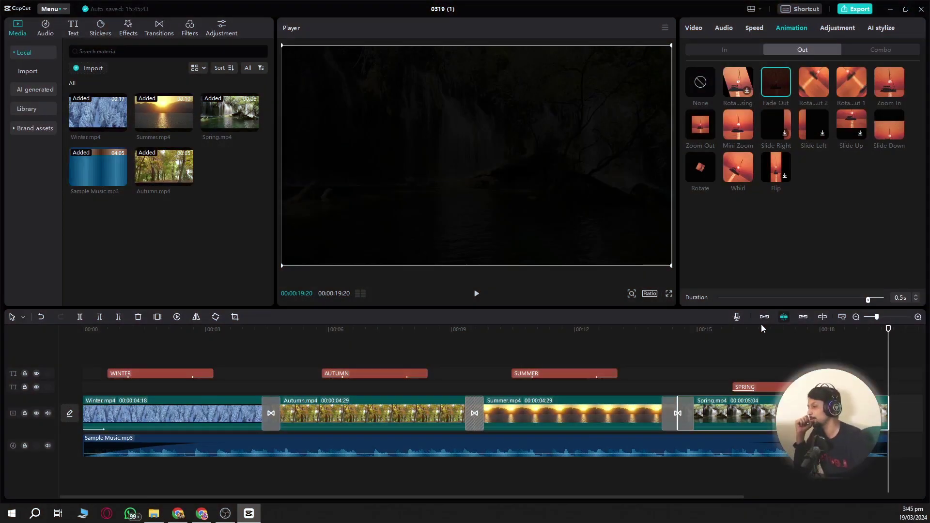
click(657, 330)
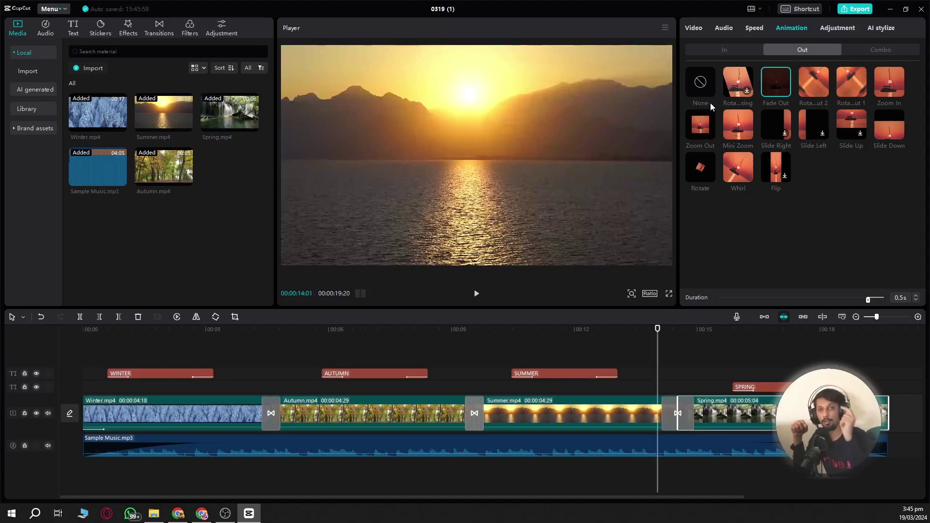
Generate text-to-speech narration with the Joey voice for all four season titles and play the project from the start
click(474, 359)
drag(670, 386, 166, 384)
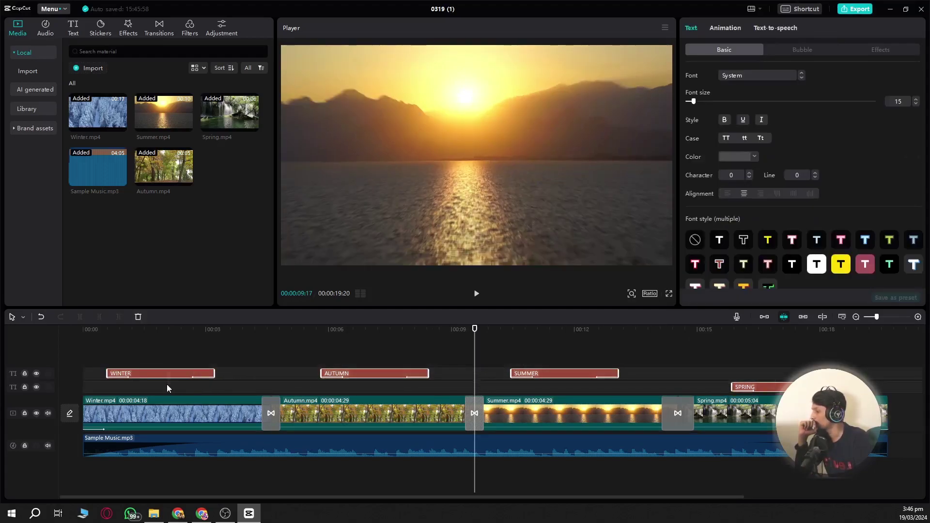
click(770, 28)
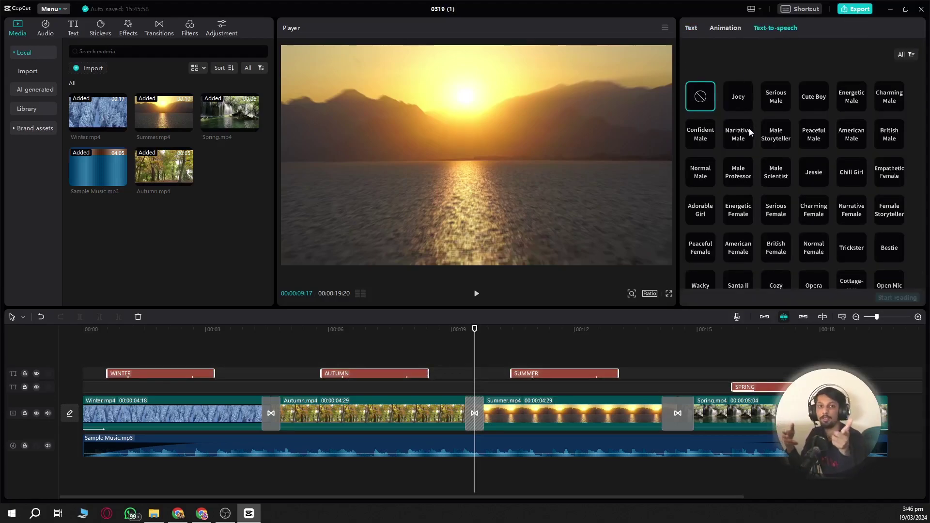
click(737, 101)
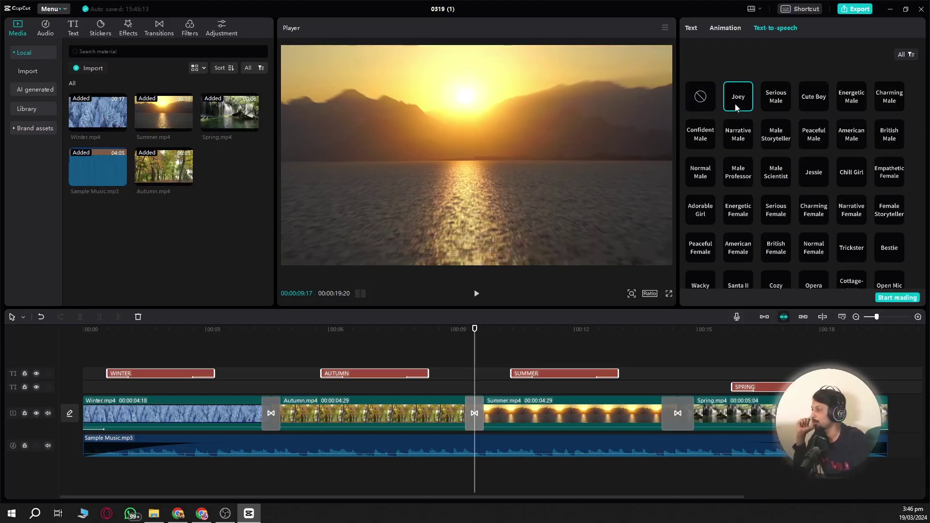
click(898, 298)
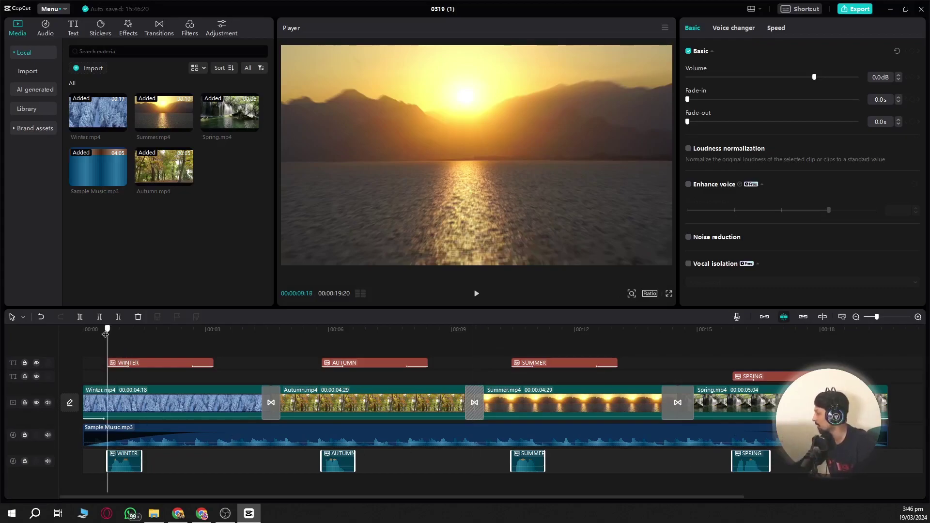
click(84, 332)
key(space)
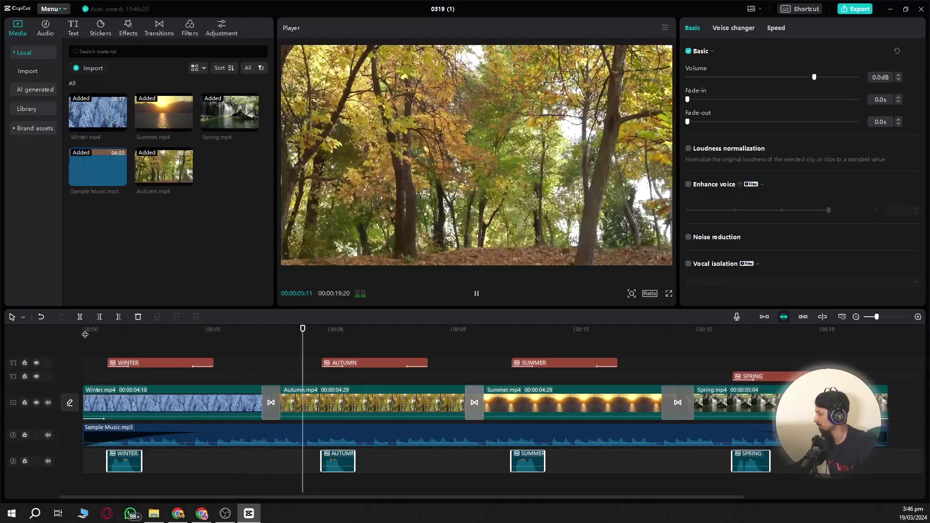
key(space)
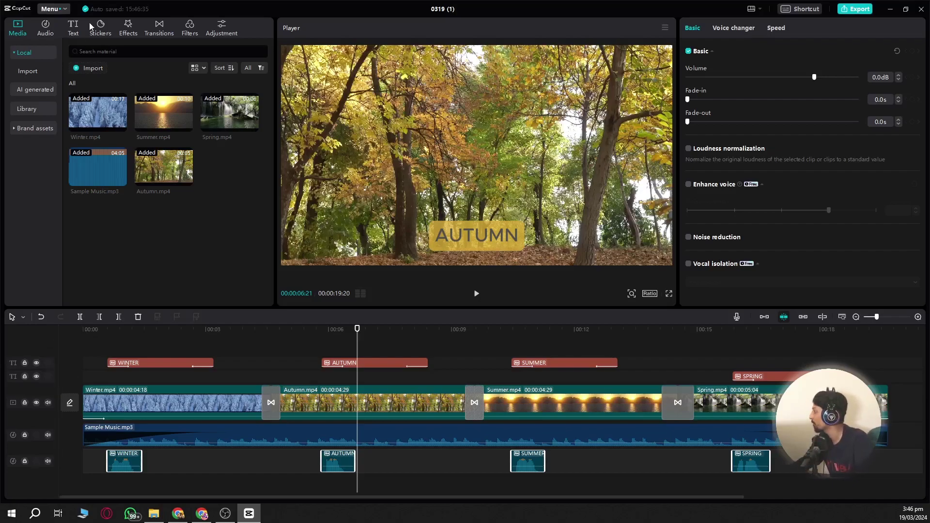
Apply the Spooky Camera video effect to the Autumn clip and play that clip with it
click(128, 28)
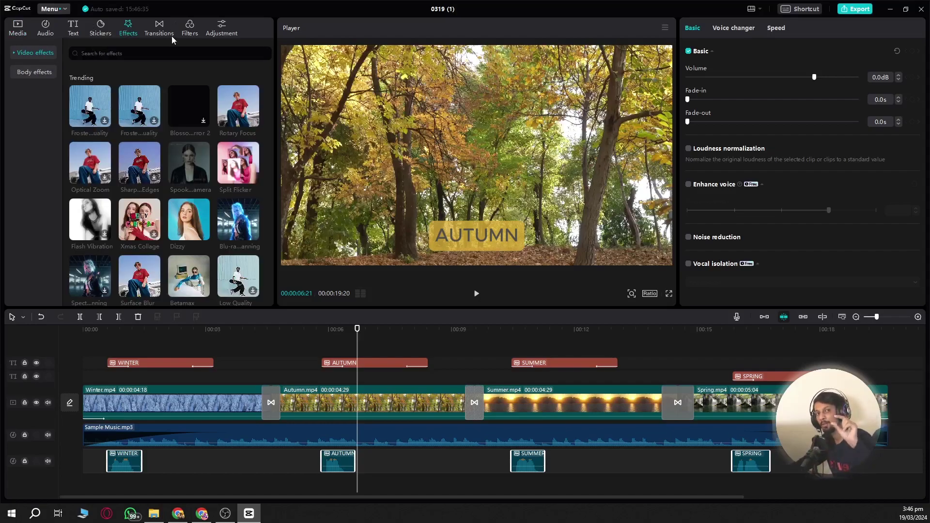
mouse_move(194, 169)
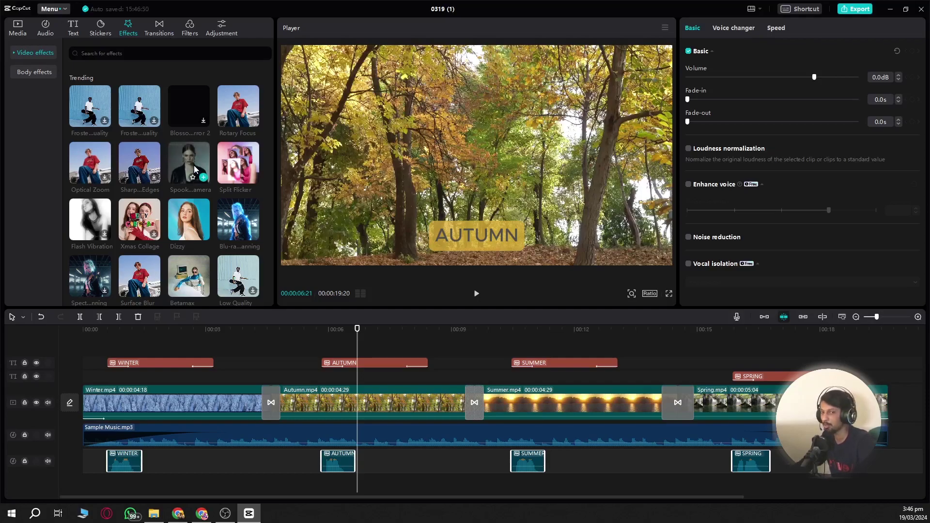
drag(195, 167, 300, 394)
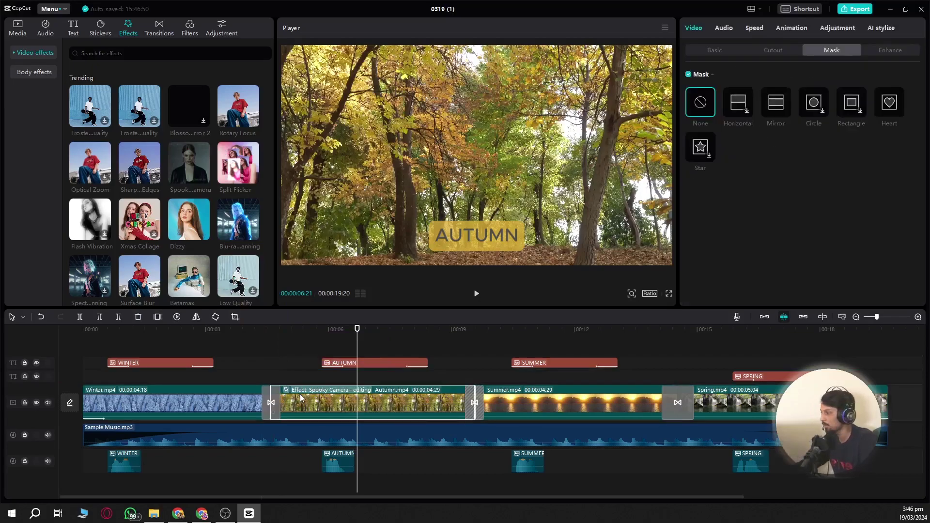
click(290, 330)
key(space)
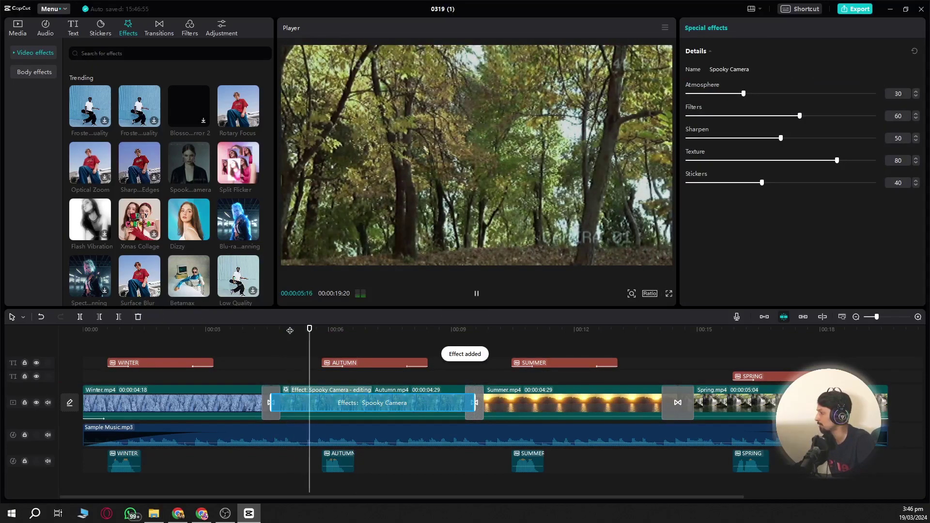
key(space)
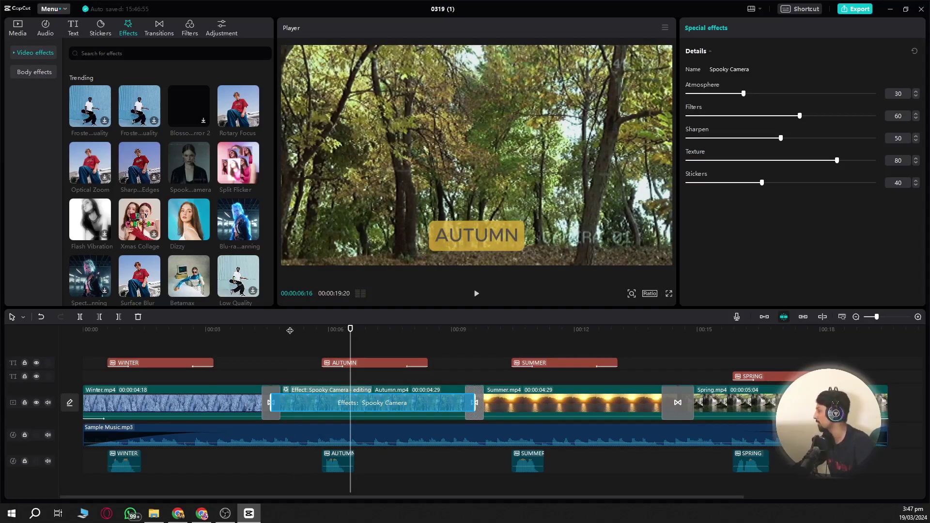
Try the Split Flicker effect on the Winter clip, play it, and undo both this effect and the Autumn clip's effect
drag(238, 163, 160, 393)
drag(99, 334, 65, 328)
key(space)
key(space)
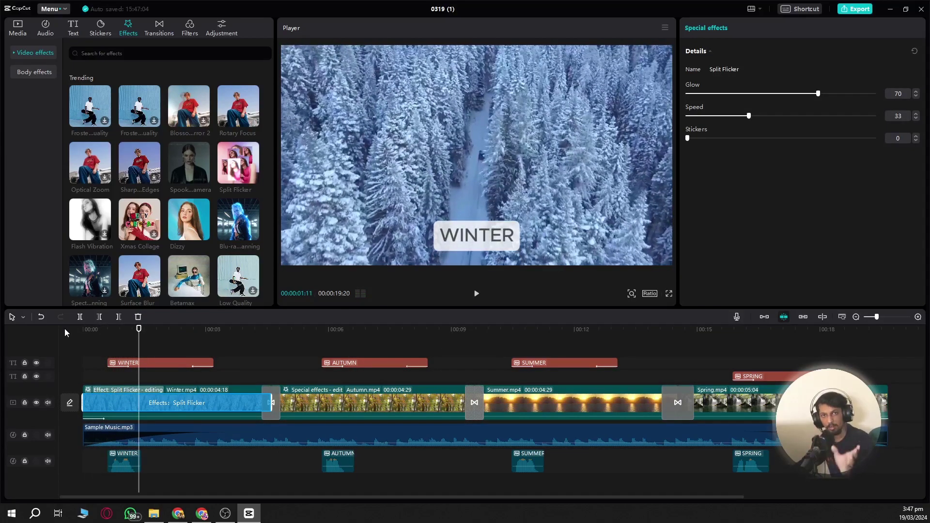
key(ctrl+z)
key(ctrl+z)
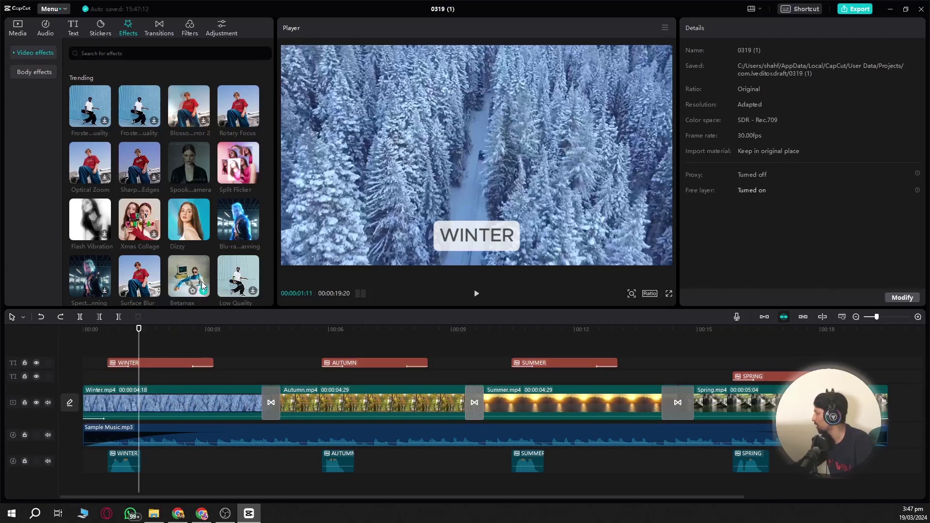
Try the Lightning Crack effect on the Winter clip, play it from the start, and undo the effect
scroll(185, 240, down, 3)
scroll(185, 240, down, 3)
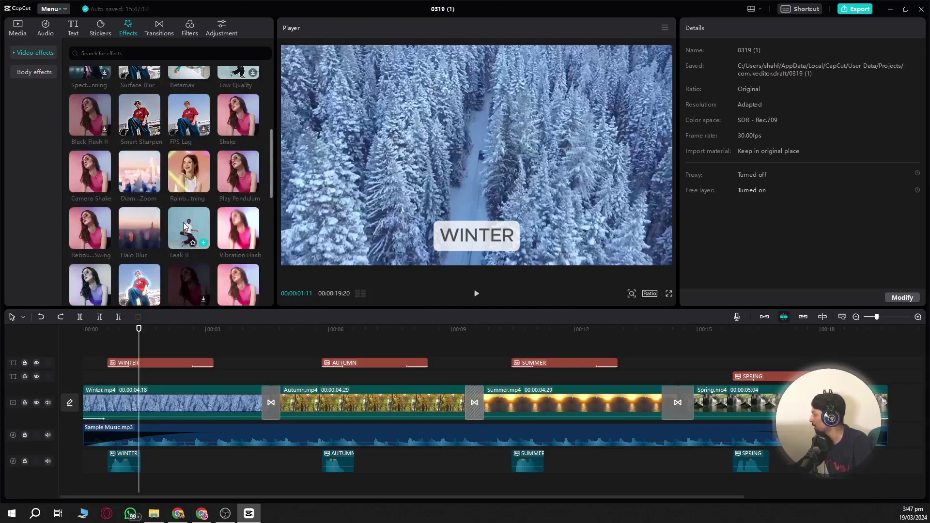
scroll(185, 227, down, 2)
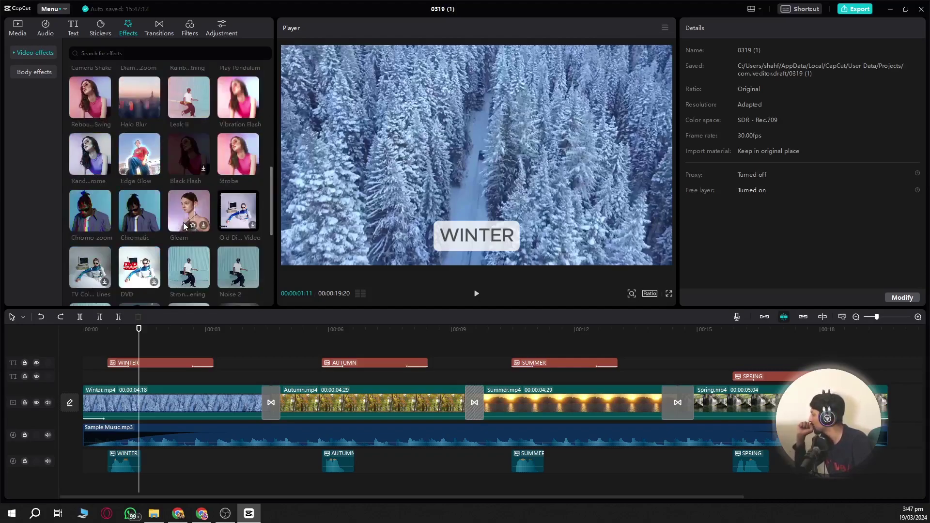
scroll(185, 226, down, 3)
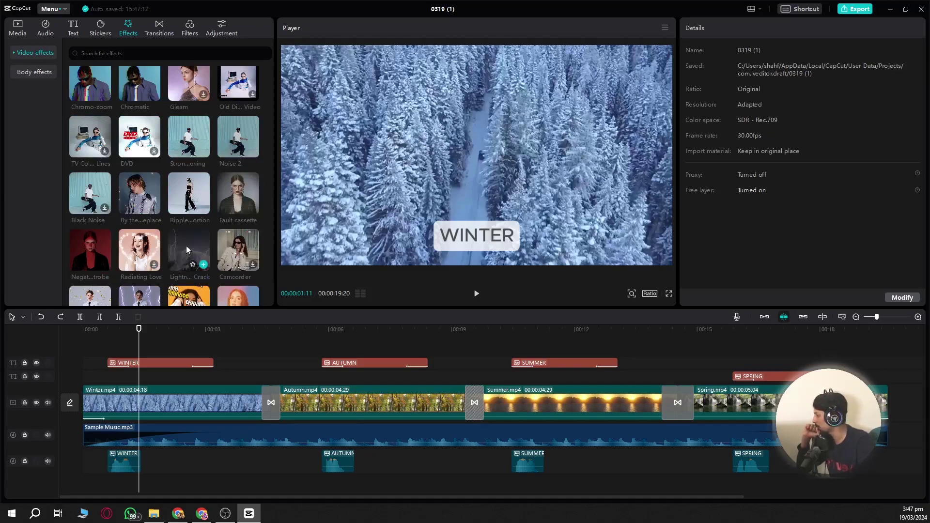
drag(186, 246, 117, 405)
click(86, 333)
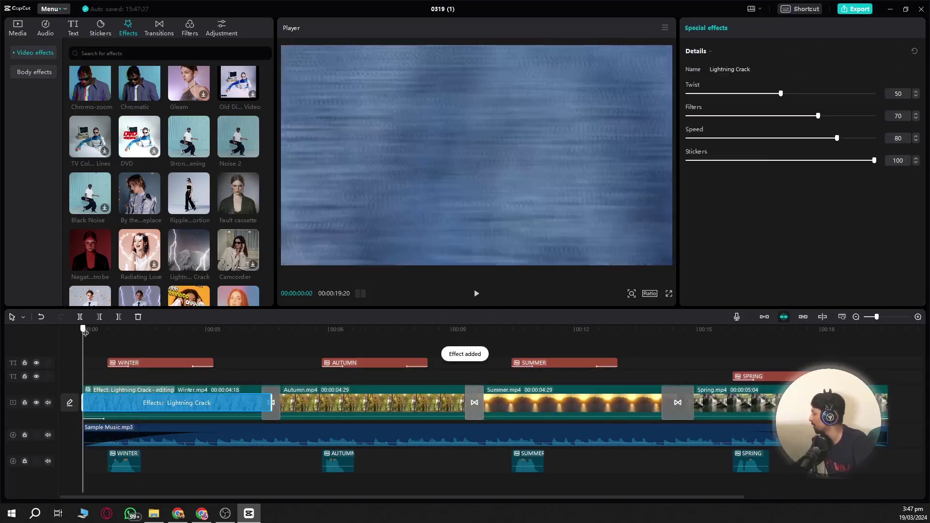
key(space)
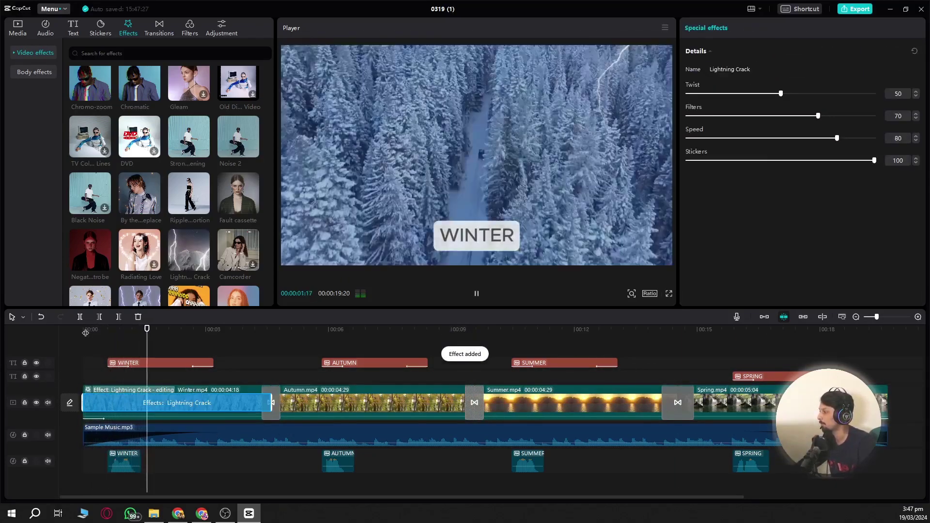
key(space)
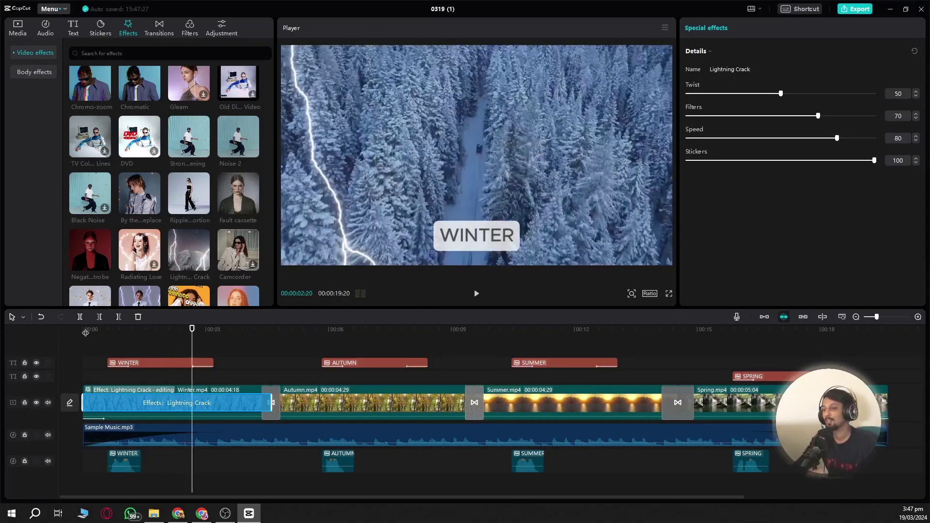
key(ctrl+z)
Try the Play Pendulum effect on the Winter clip, play it, and undo the effect
scroll(193, 263, down, 3)
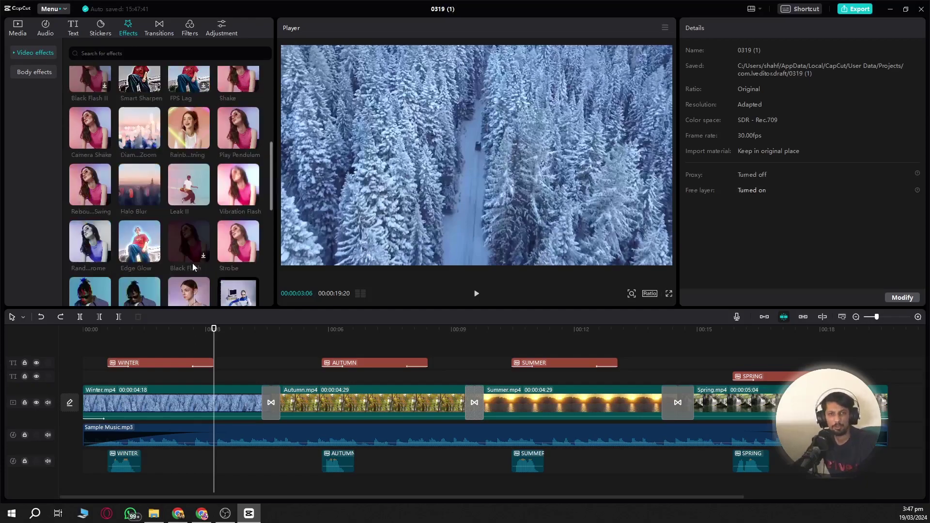
mouse_move(201, 129)
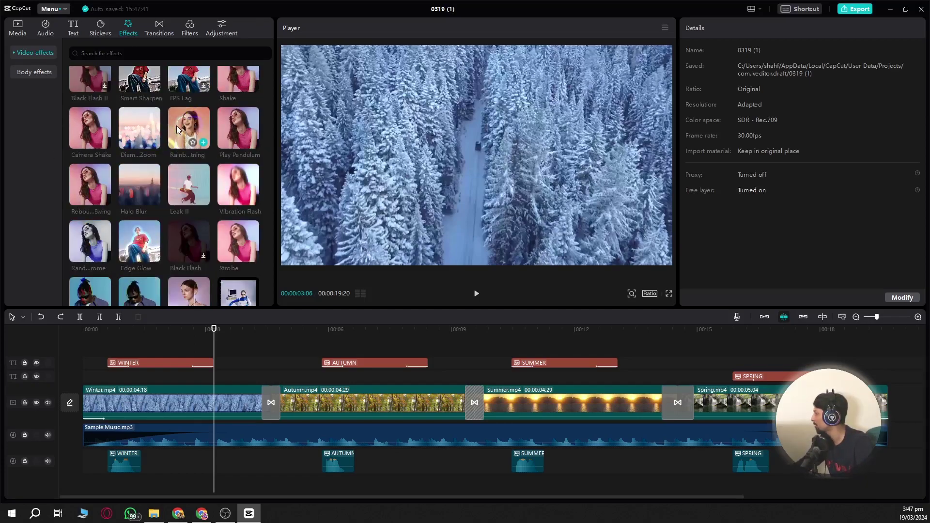
drag(232, 130, 176, 406)
key(space)
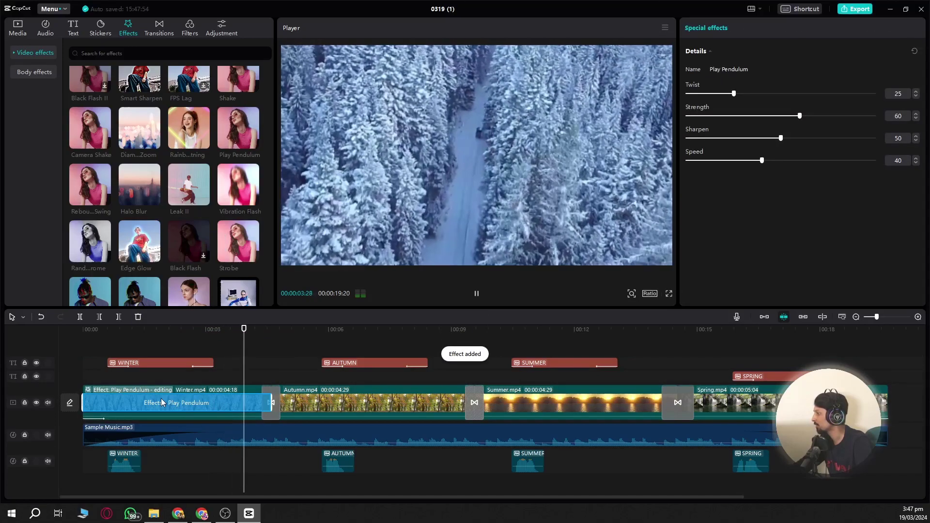
key(space)
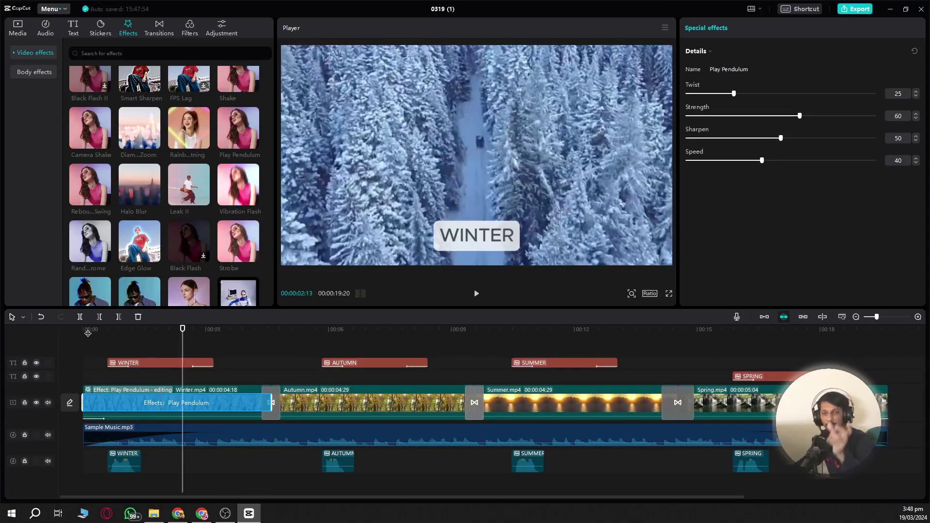
key(ctrl+z)
Try the Camera Shake and By the Fireplace effects one after the other on the Winter clip, removing each one
drag(86, 132, 168, 404)
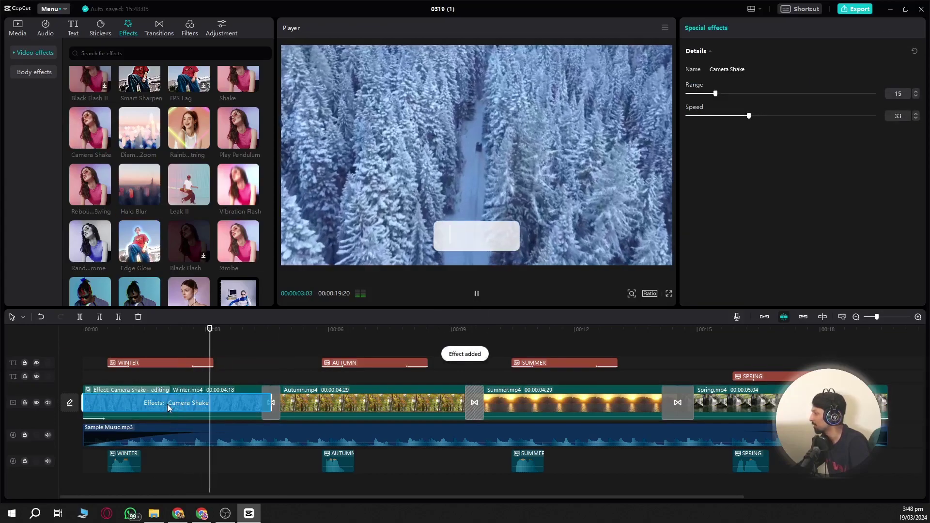
key(ctrl+z)
scroll(152, 286, down, 8)
drag(145, 107, 184, 403)
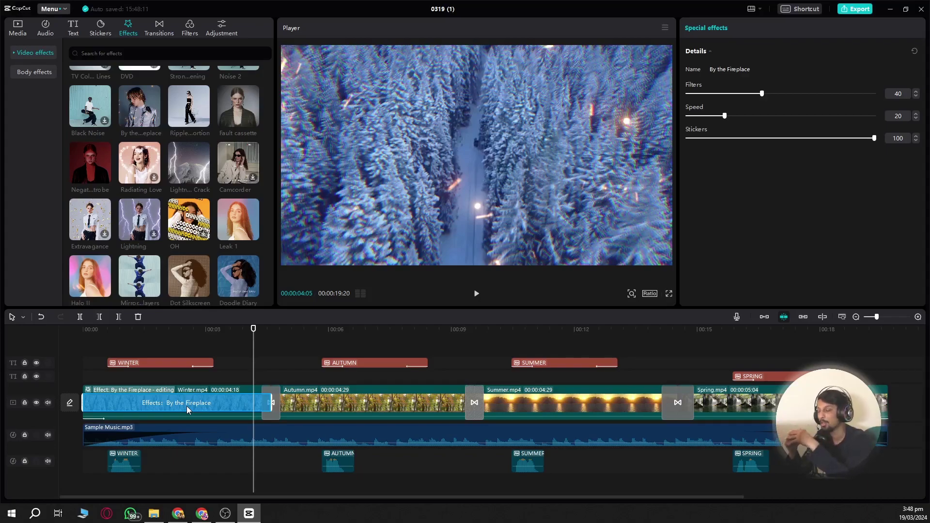
key(Delete)
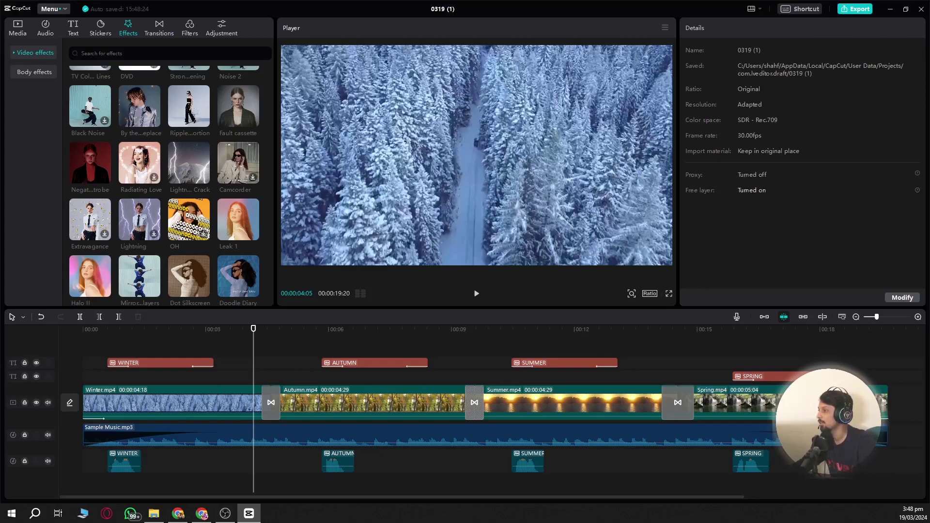
Export the project as Class1 to the Video Editing YouTube Files folder on drive D at 1080P, with HEVC mp4 video and MP3 audio
click(859, 11)
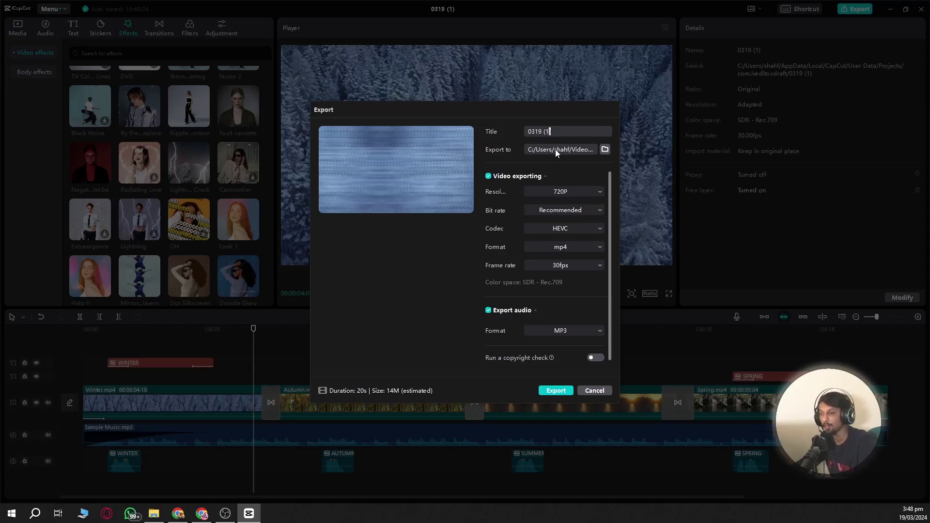
click(605, 150)
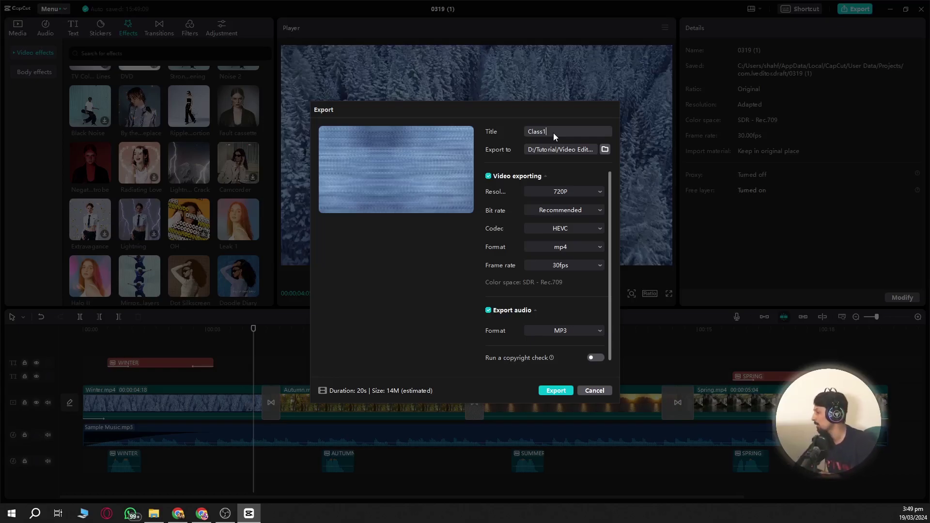
click(575, 192)
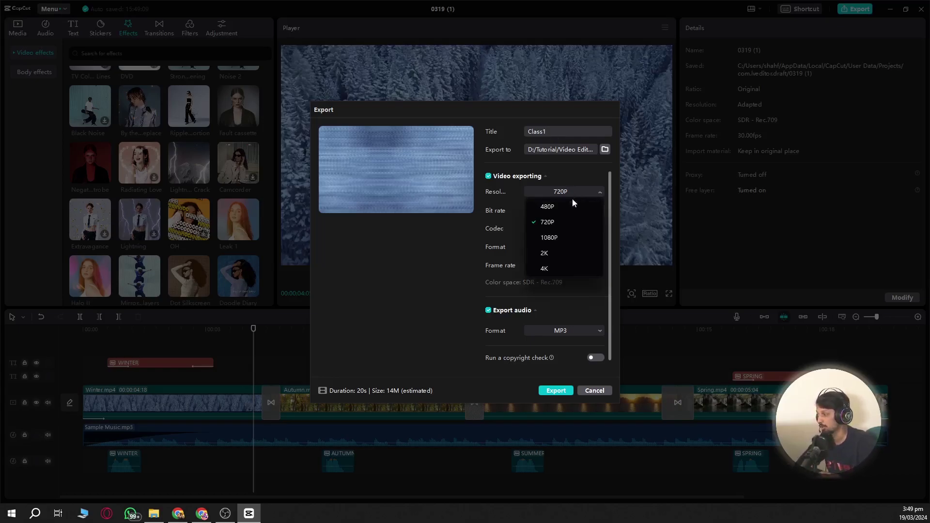
click(559, 238)
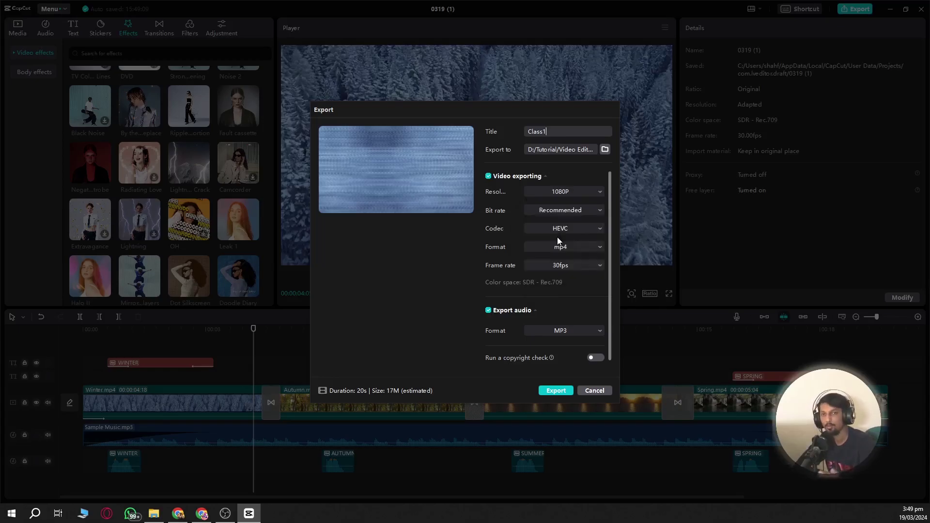
click(579, 213)
click(583, 212)
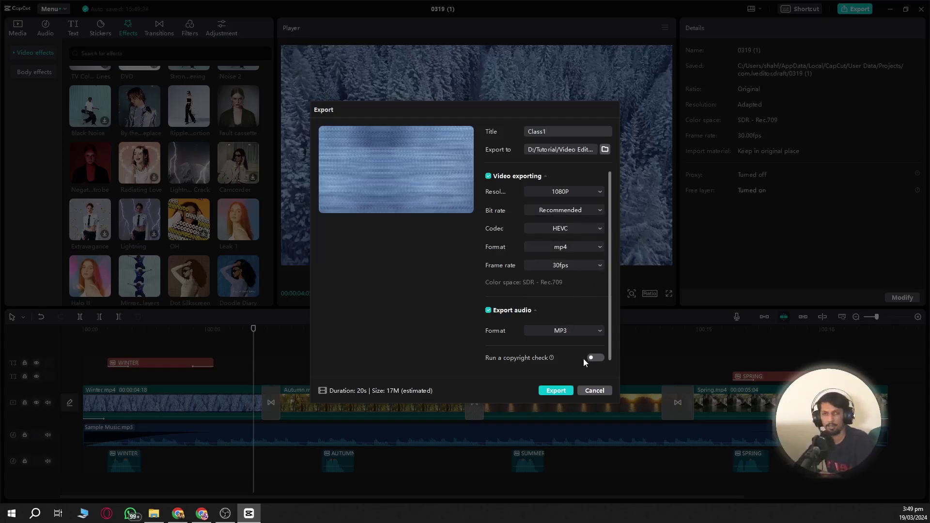
click(555, 391)
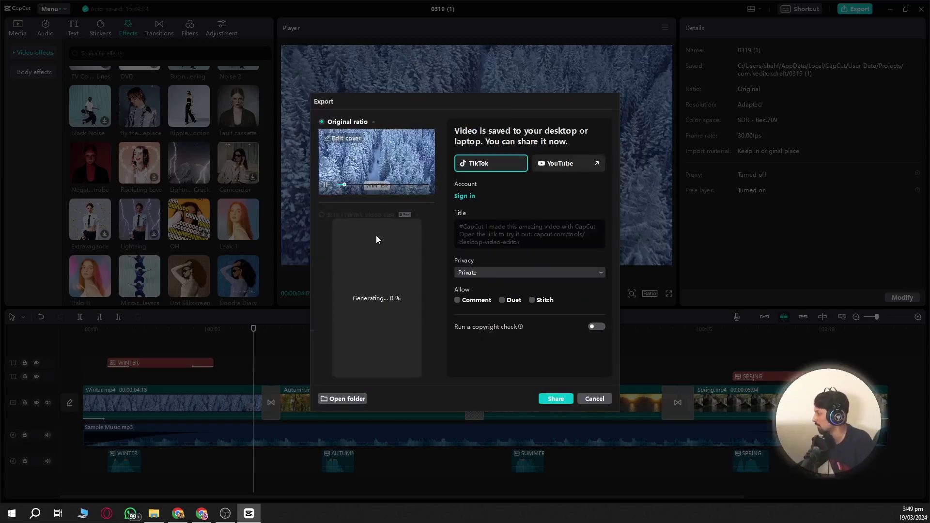
Pause the exported video's preview and open the exported Class1 folder inside Video Editing YouTube Files in File Explorer
click(326, 184)
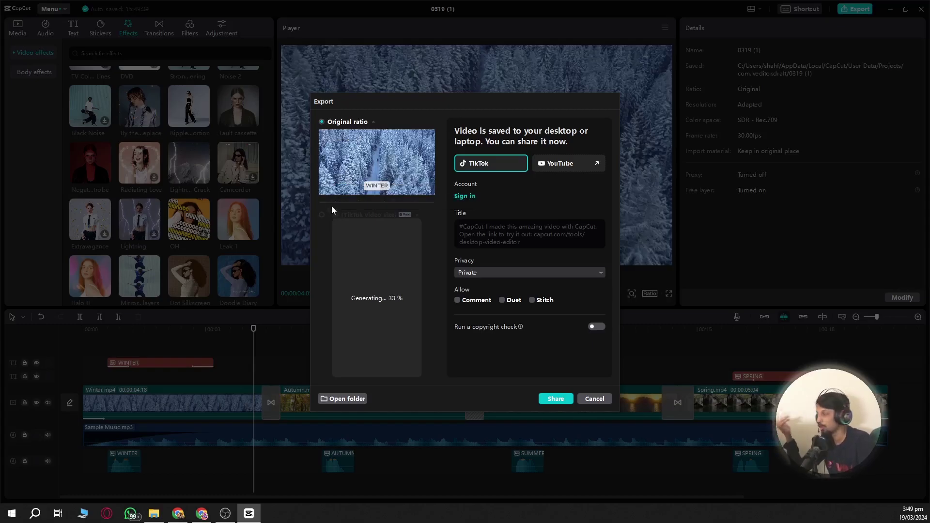
mouse_move(356, 157)
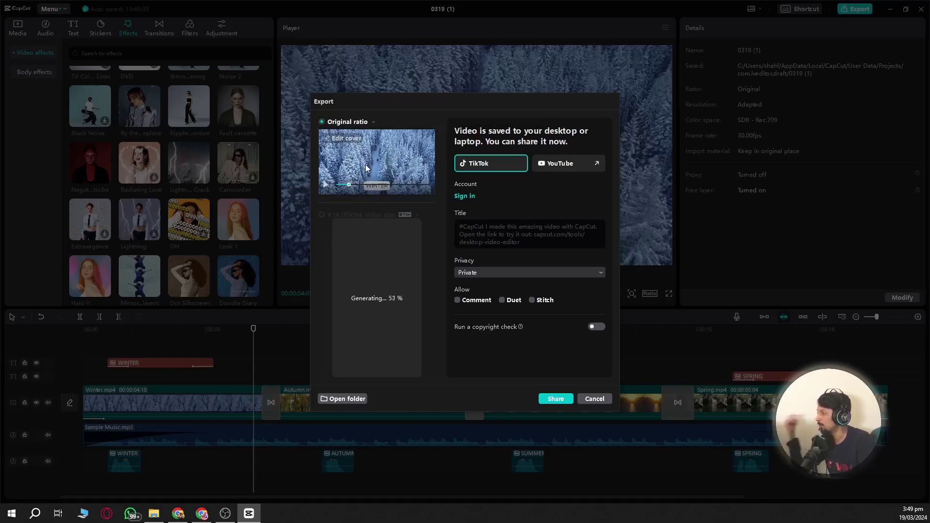
click(153, 514)
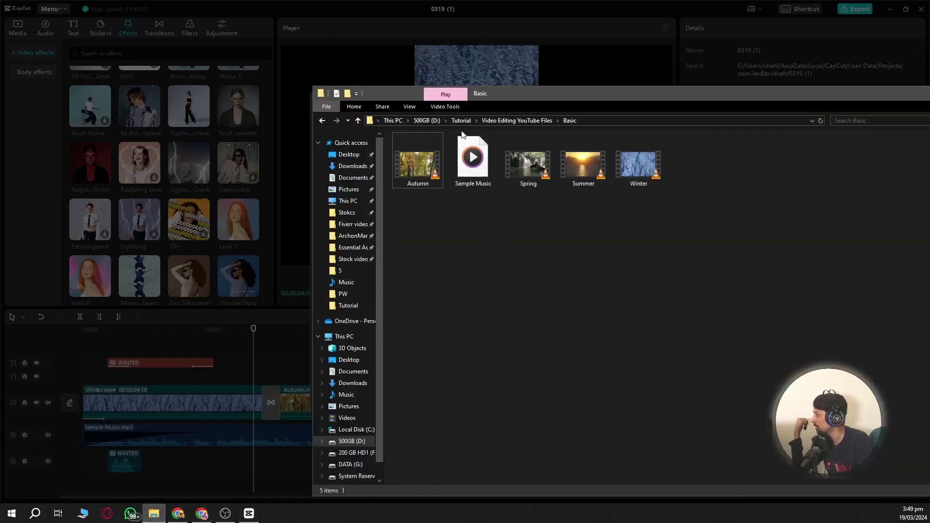
click(499, 120)
mouse_move(426, 156)
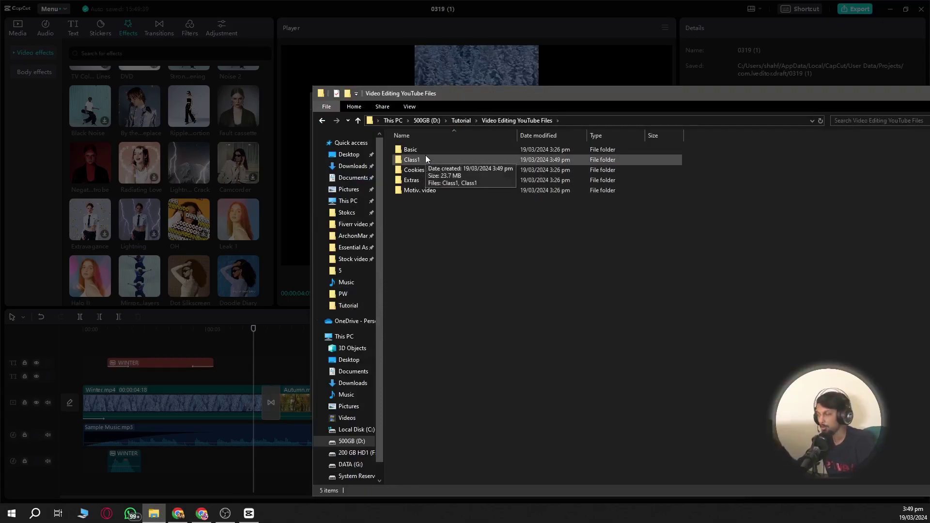
double_click(426, 158)
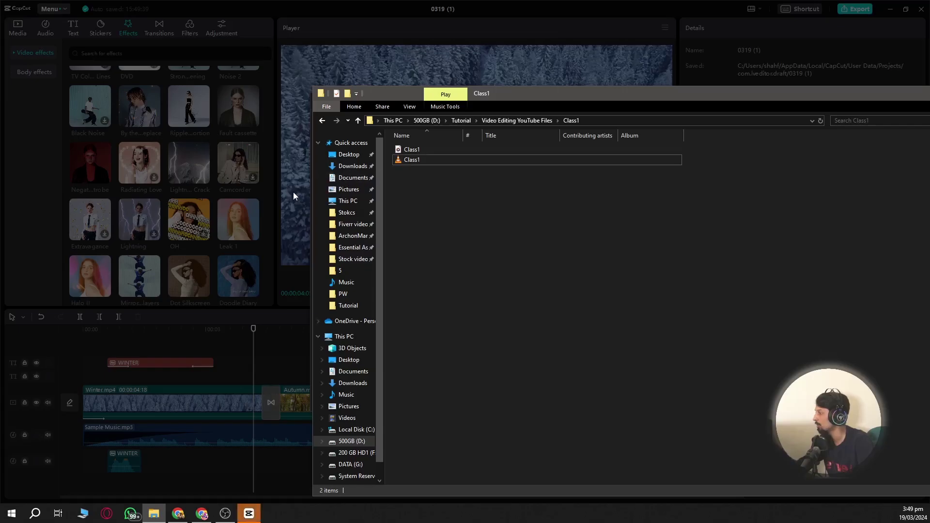
Switch back to CapCut, pause the vertical preview, and choose the 9:16 (TikTok video size) version for sharing
click(249, 513)
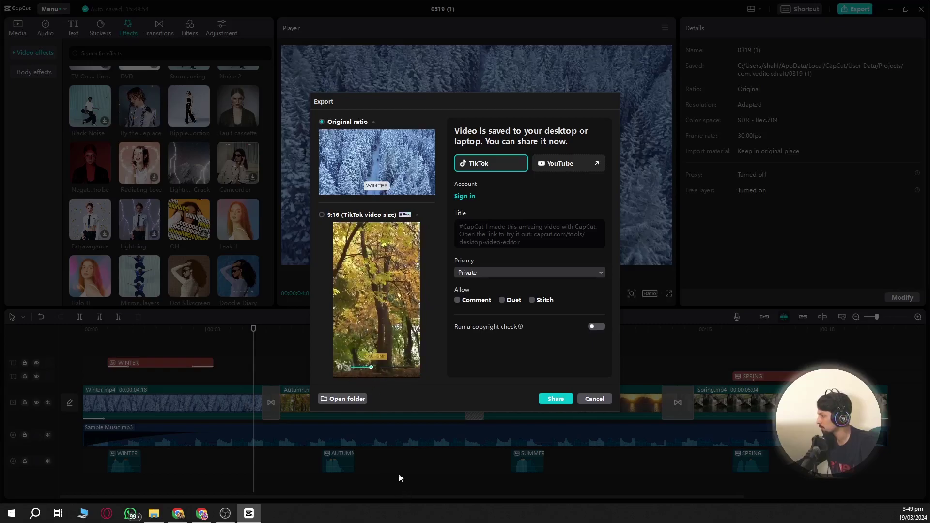
click(354, 339)
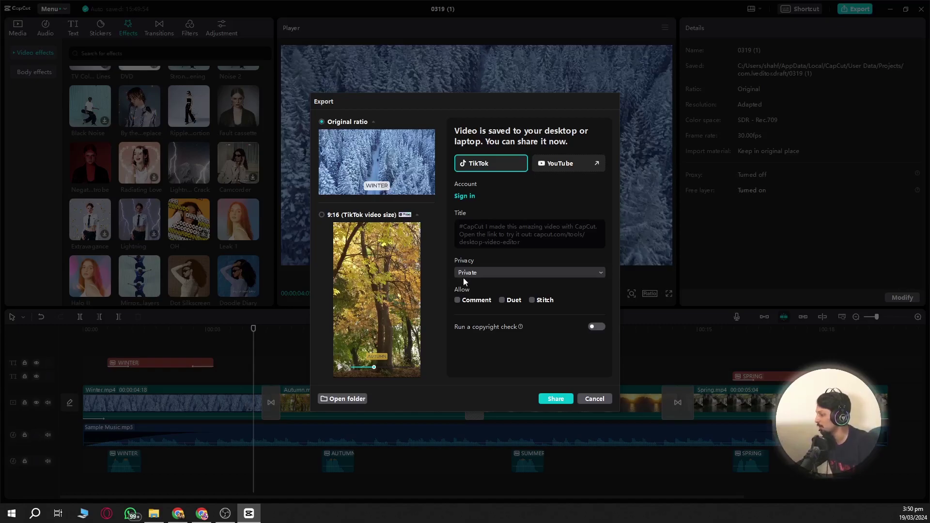
click(321, 216)
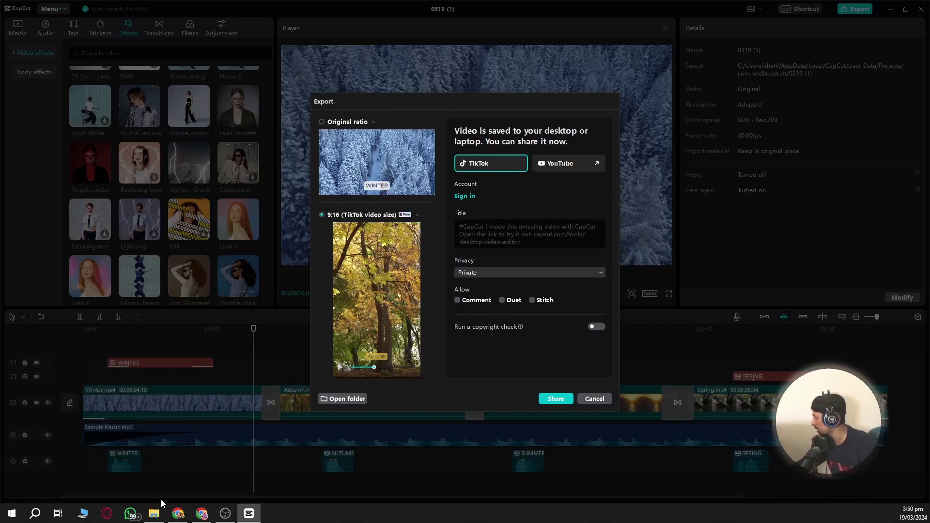
Switch to File Explorer, play the exported Class1 video full screen in VLC, pause it, and quit the player
click(154, 513)
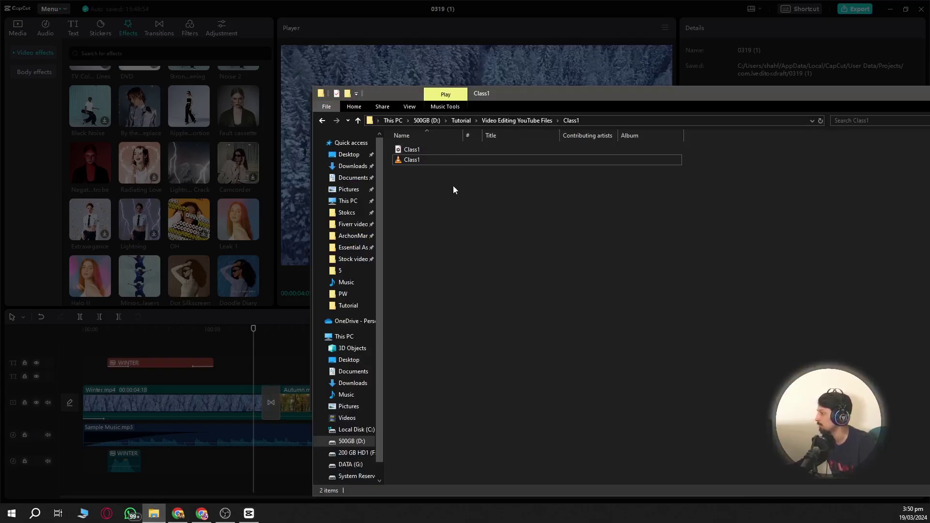
click(505, 122)
double_click(448, 160)
click(428, 162)
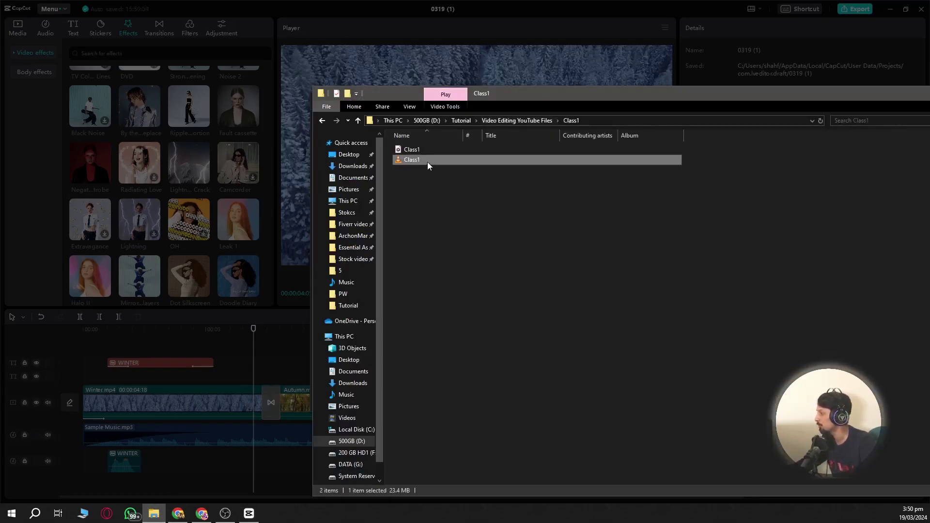
double_click(427, 162)
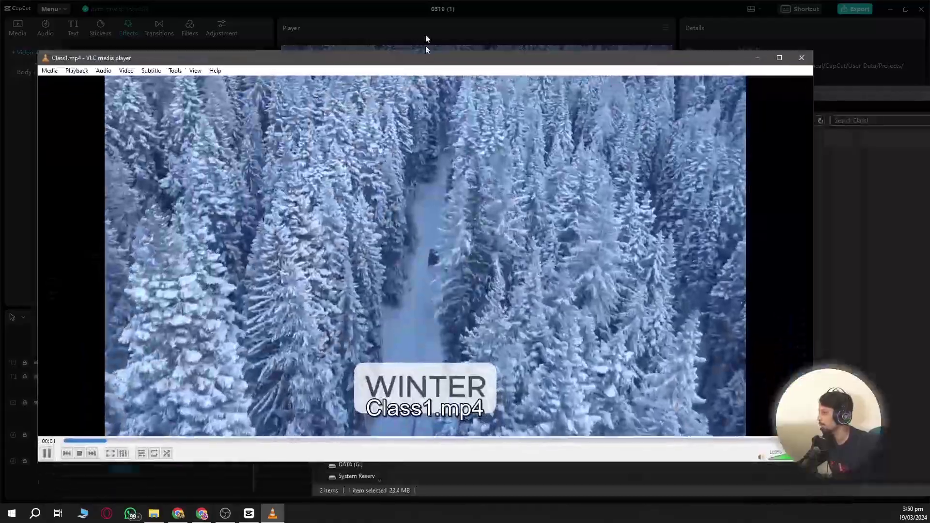
double_click(504, 156)
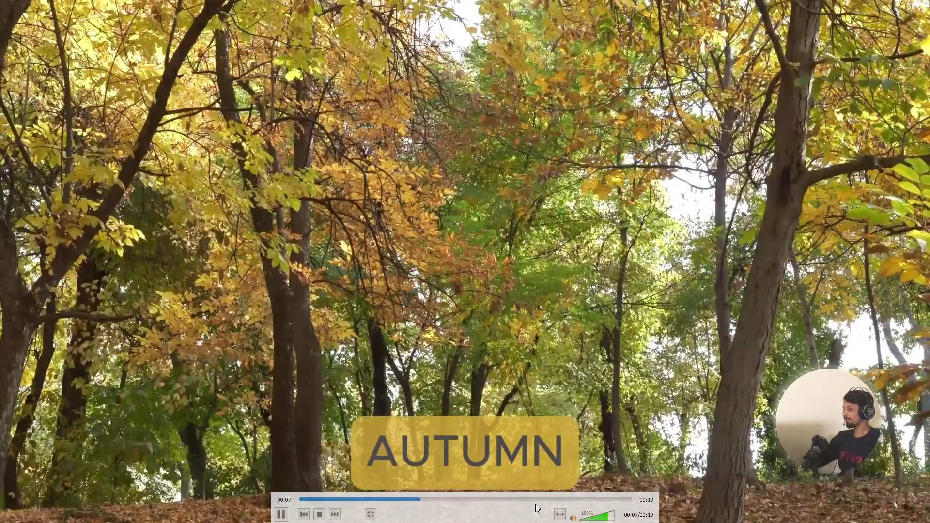
key(space)
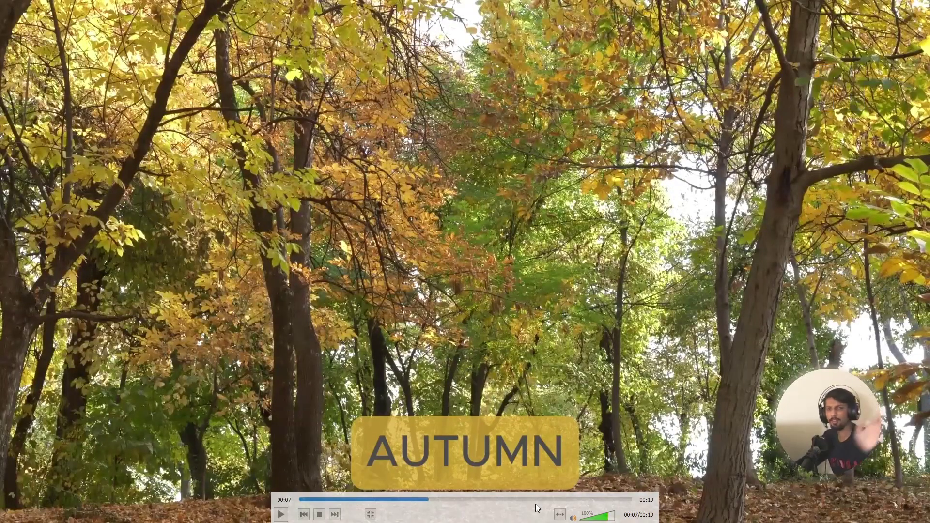
key(Escape)
key(ctrl+q)
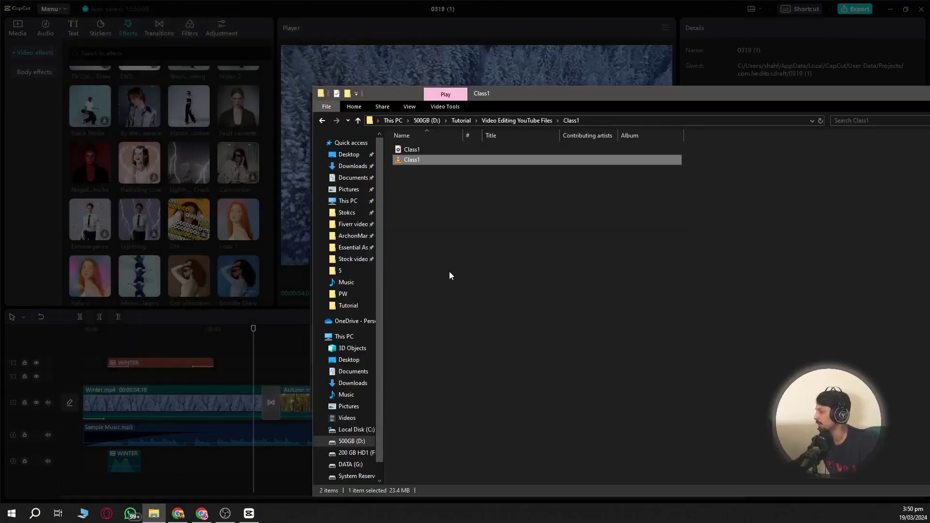
Close the File Explorer window and the export dialog, and place the playhead at 00:00:14:08 in the transition after Summer
drag(521, 89, 221, 174)
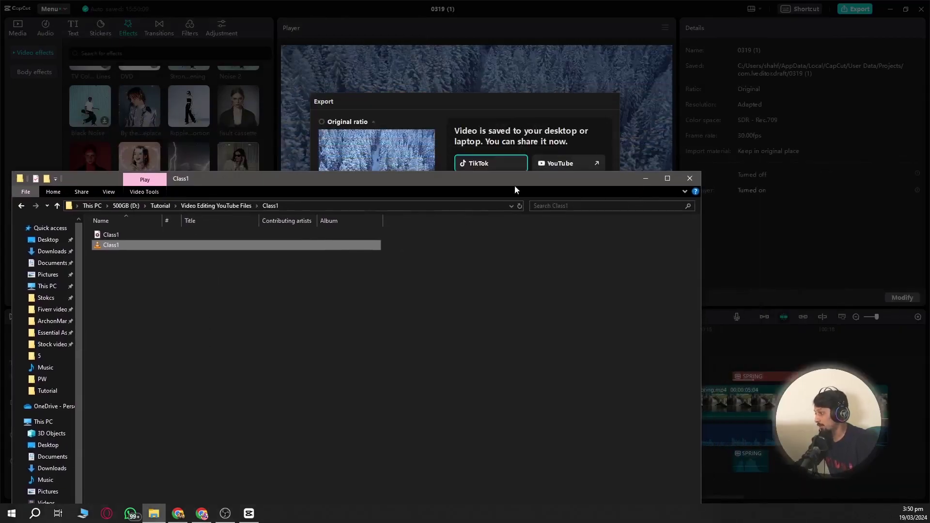
click(687, 178)
click(595, 399)
click(668, 371)
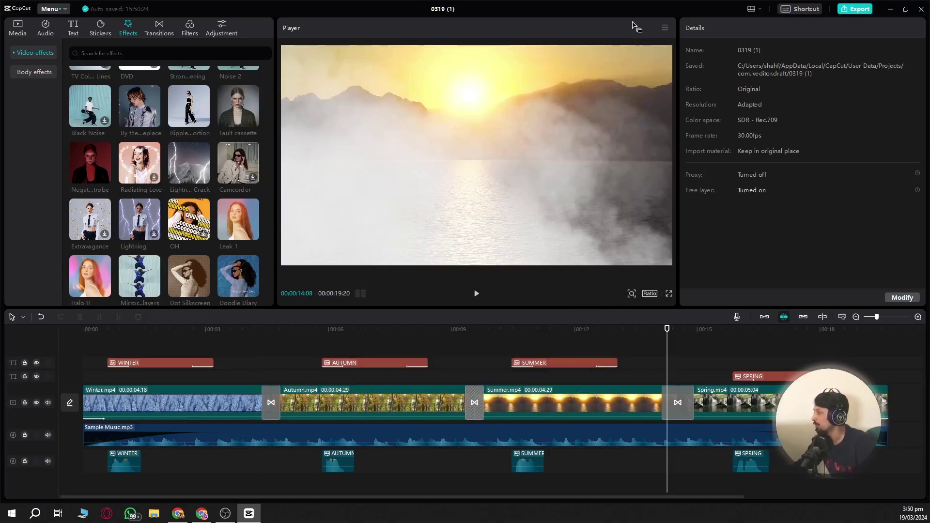
Set the player's preview quality to Quality priority
click(665, 28)
mouse_move(668, 46)
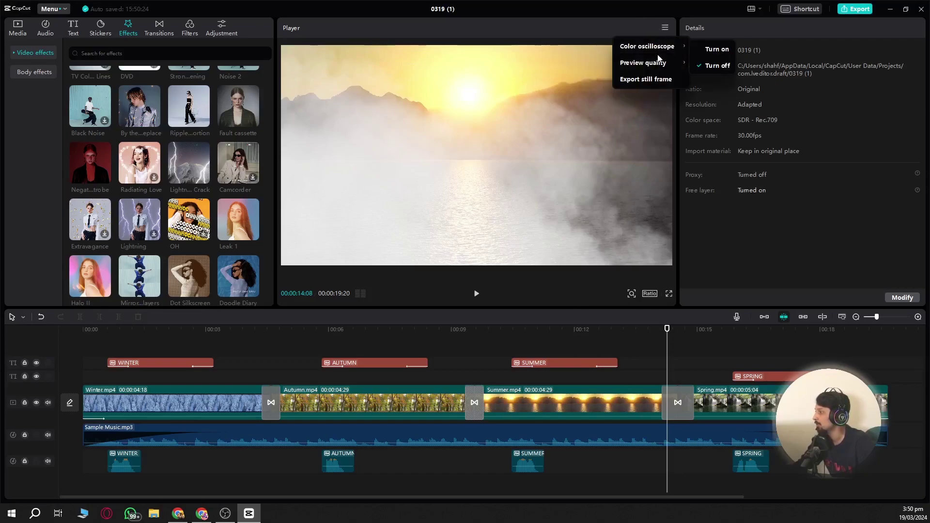
mouse_move(659, 66)
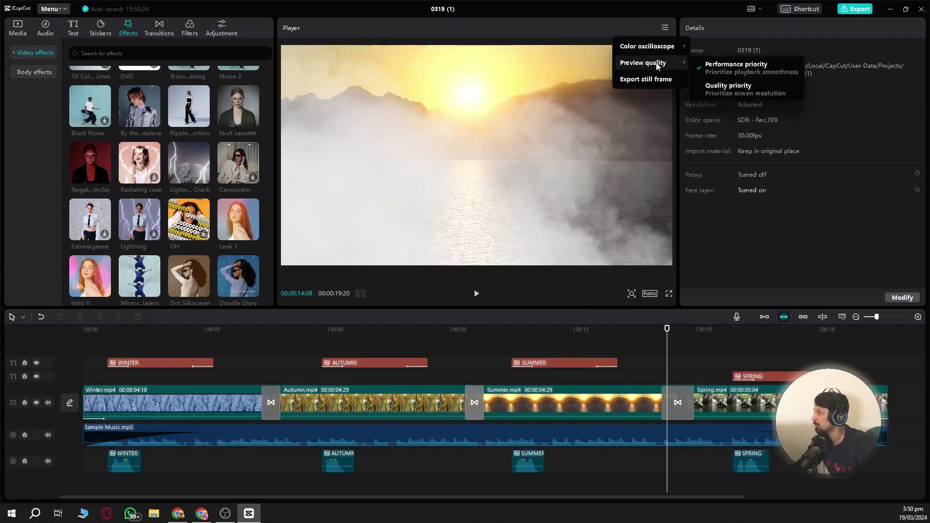
click(732, 87)
click(665, 27)
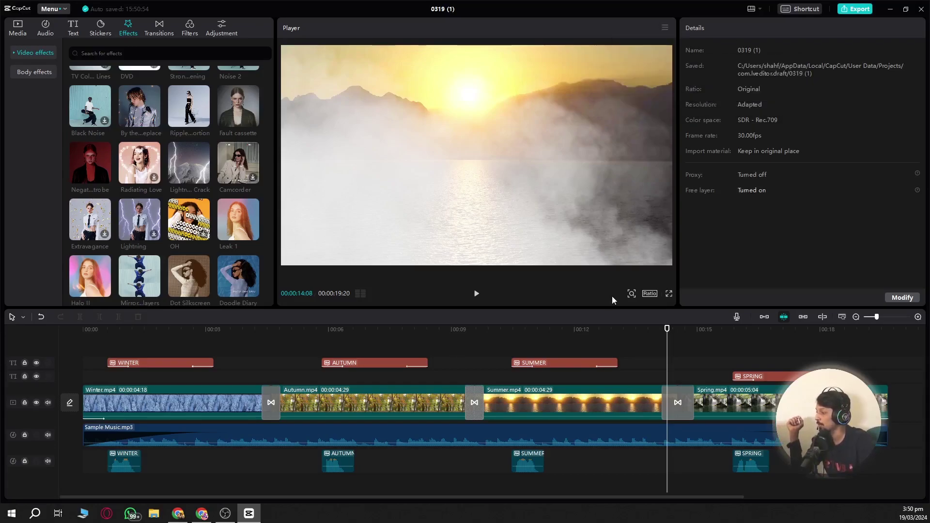
View the customized ratio and resolution options in the project settings, and cancel without saving
click(650, 294)
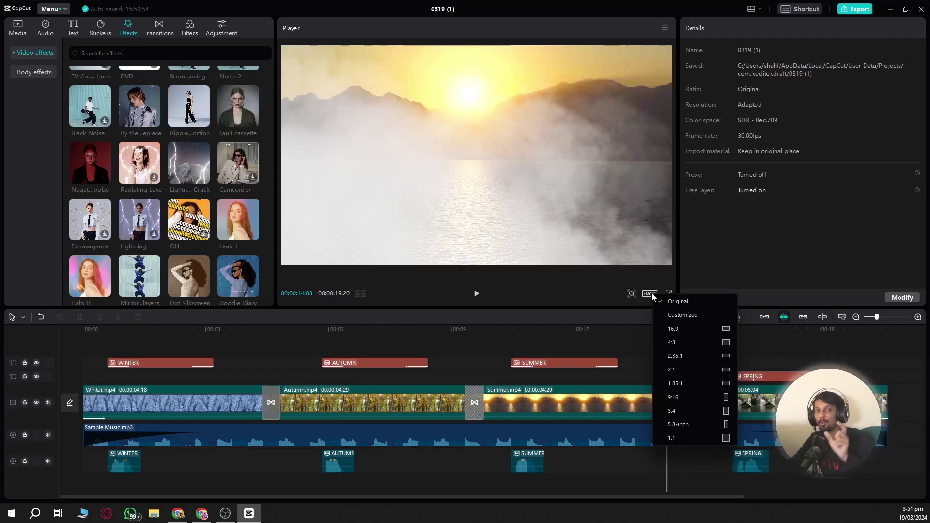
click(680, 314)
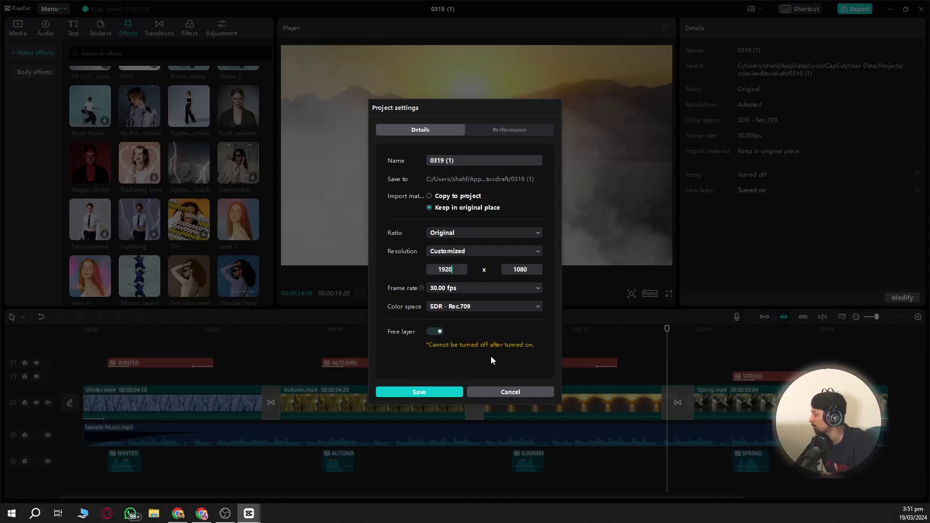
click(492, 387)
Try the 9:16 aspect ratio, check the frame at the Summer title, and try the 3:4 ratio
click(649, 294)
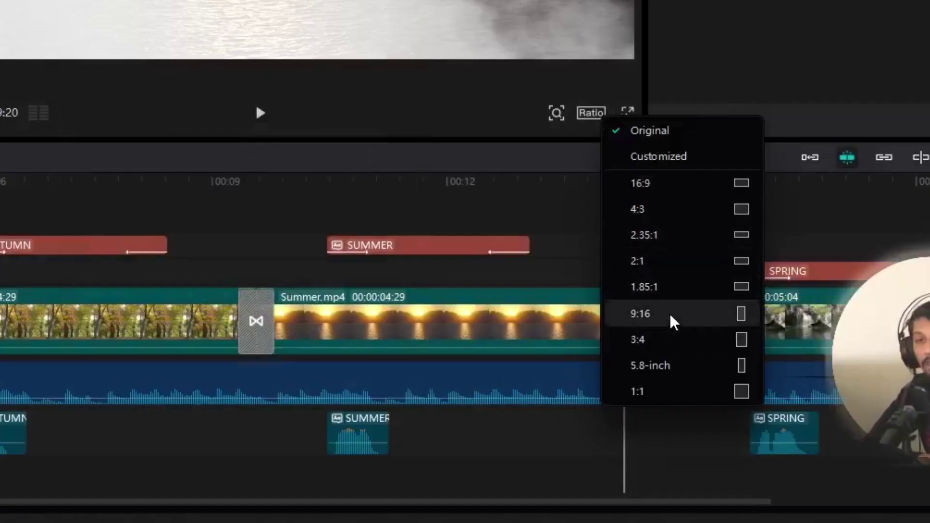
click(672, 318)
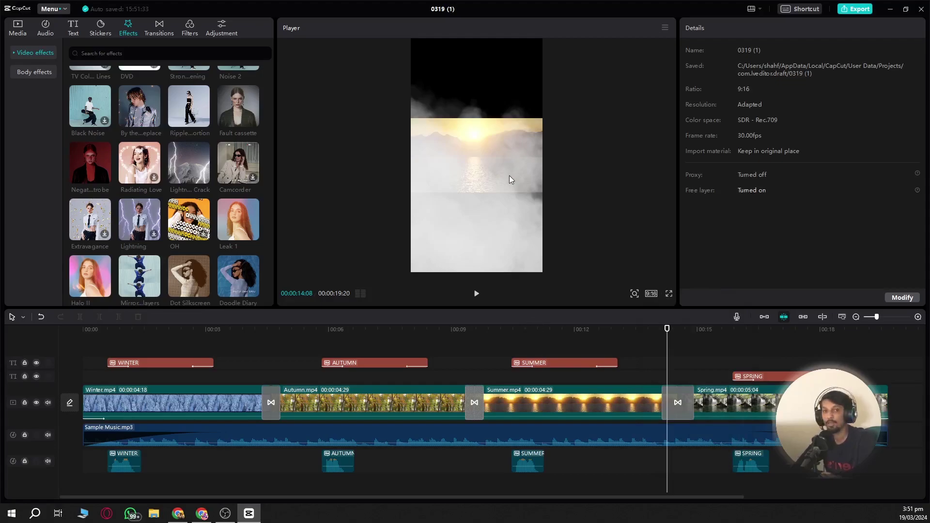
drag(499, 329, 525, 328)
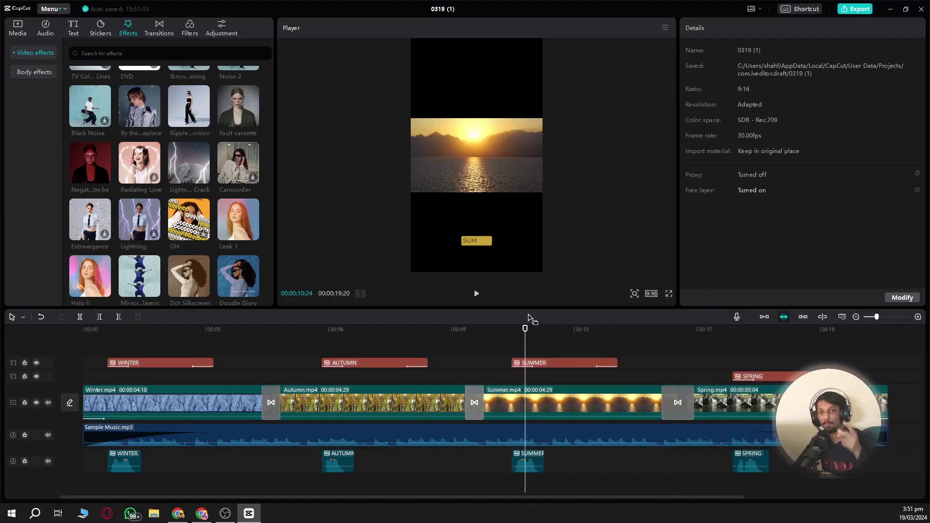
click(652, 294)
click(691, 412)
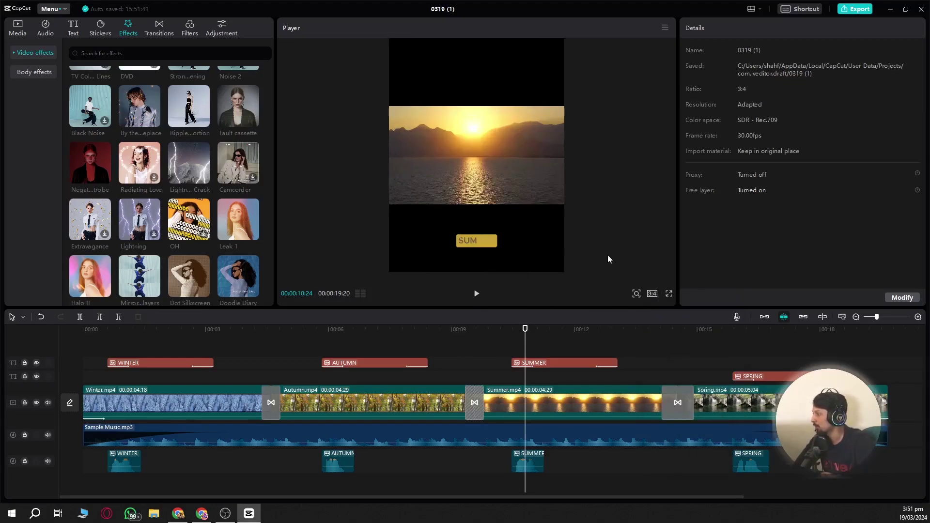
Set the project's aspect ratio to 16:9
click(653, 294)
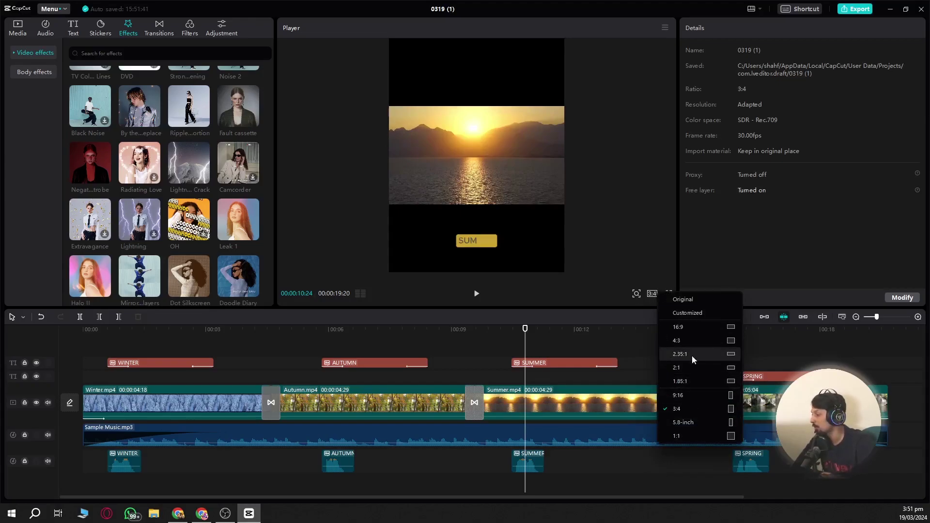
click(694, 327)
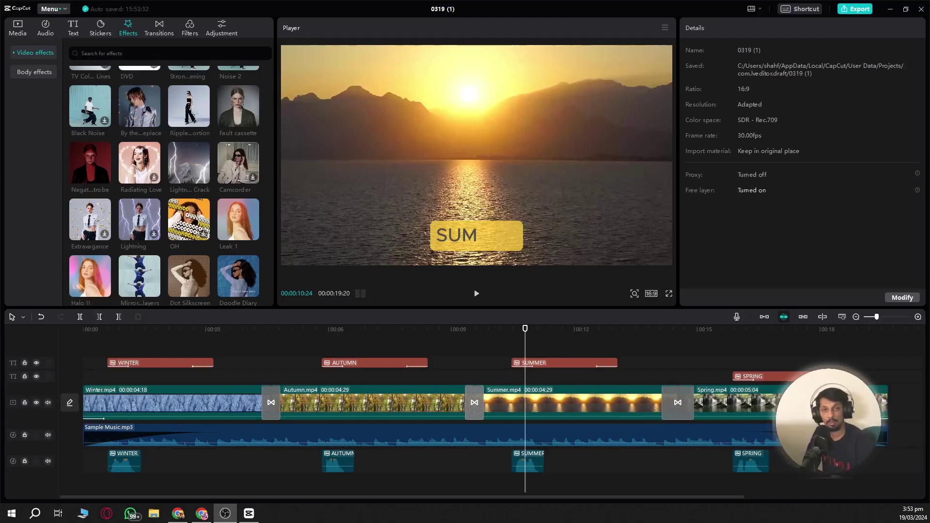
Open the trending text effects in the text library
click(73, 27)
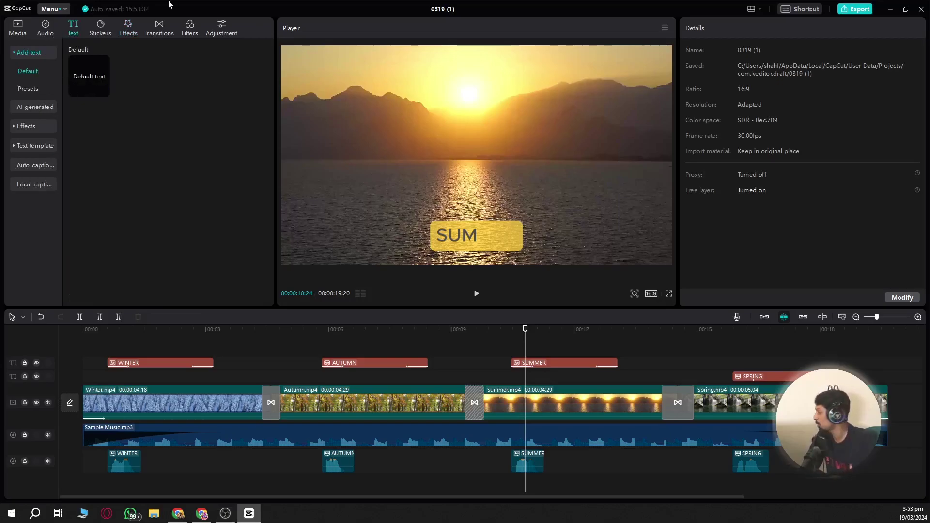
click(27, 127)
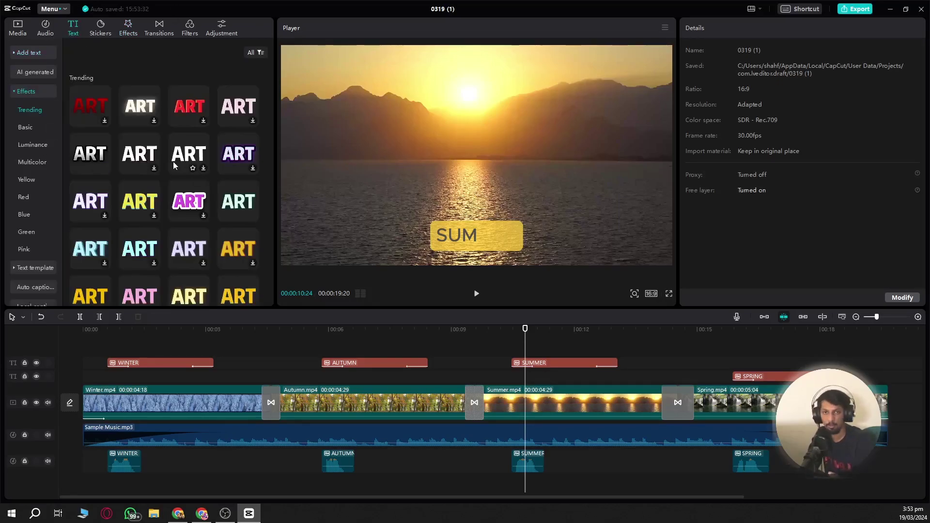